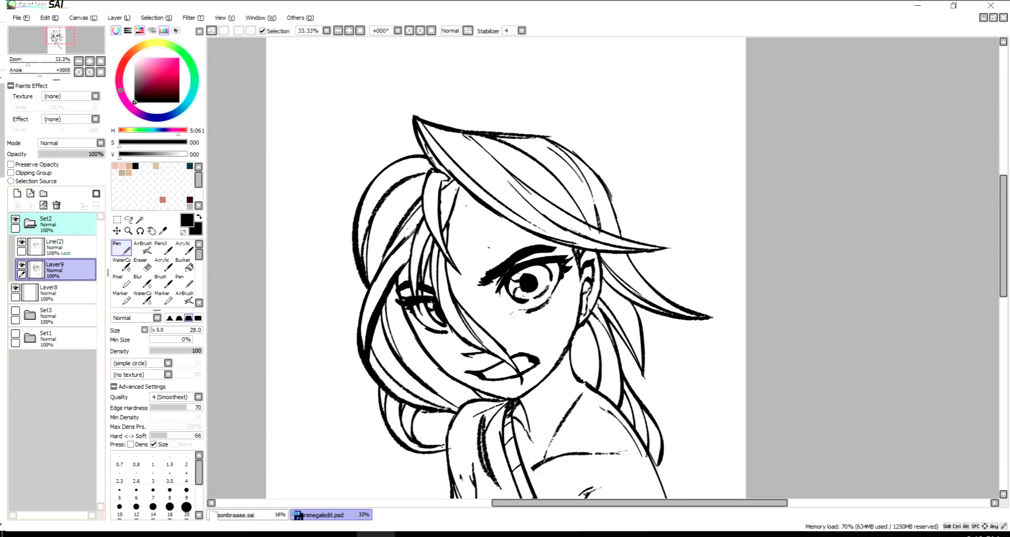
- Select the large top section of the character's hair with the Magic Wand on Layer8
left_click(53, 293)
left_click(140, 219)
left_click(515, 174)
key("ctrl+d")
left_click(515, 174)
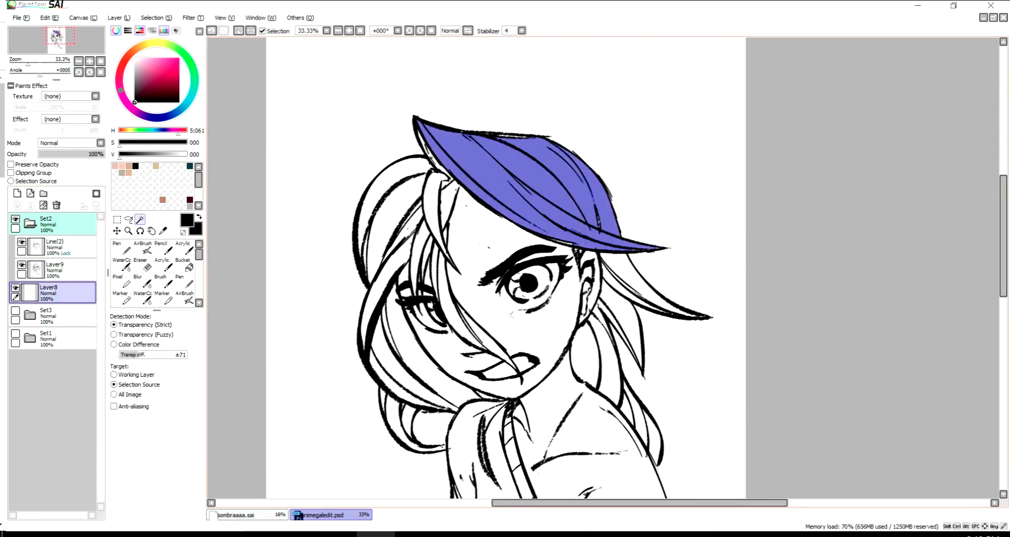
- Add the locks behind the ear and neck and the hair beside the forehead to the selection
scroll(602, 269, "down", 1)
left_click(623, 302)
left_click(589, 331)
left_click(631, 384)
left_click(447, 231)
left_click(476, 210)
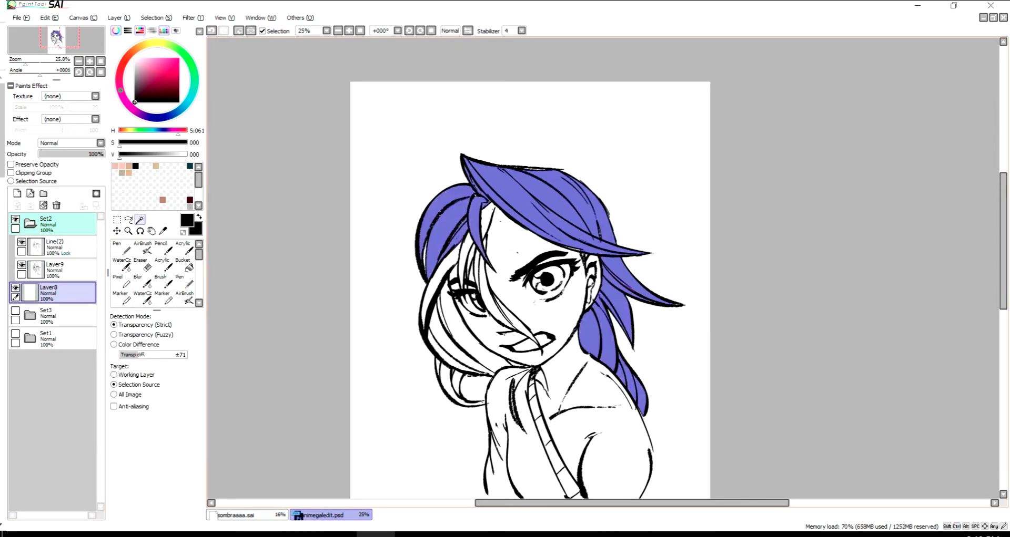
- Add the strands falling across the face and the hair framing the cheek to the selection
left_click(467, 262)
left_click(495, 290)
left_click(515, 321)
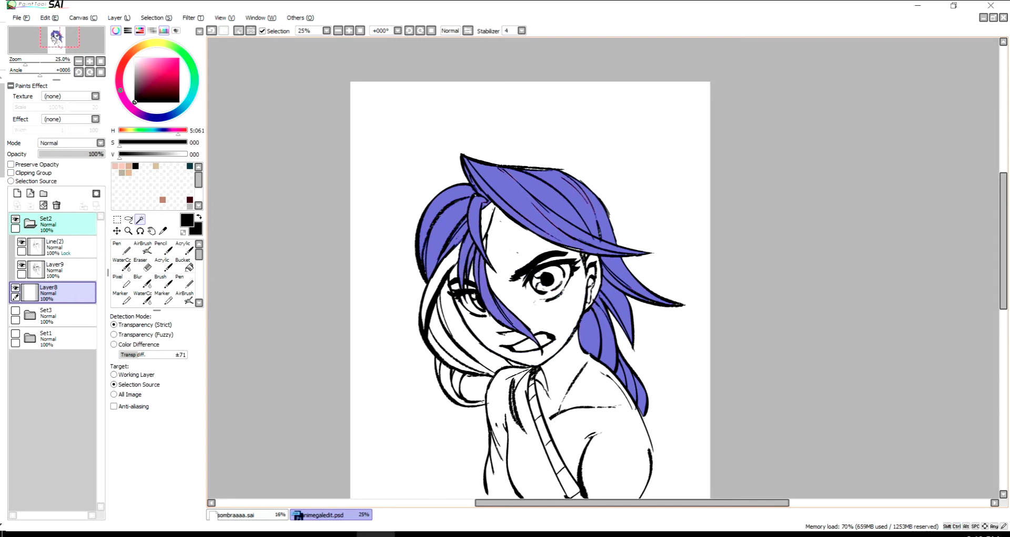
left_click(473, 326)
left_click(441, 284)
- Lower Layer9's opacity to 17% and extend the Layer8 selection to the remaining lower hair sections
left_click(53, 270)
left_click(49, 154)
left_click(53, 293)
scroll(602, 266, "up", 1)
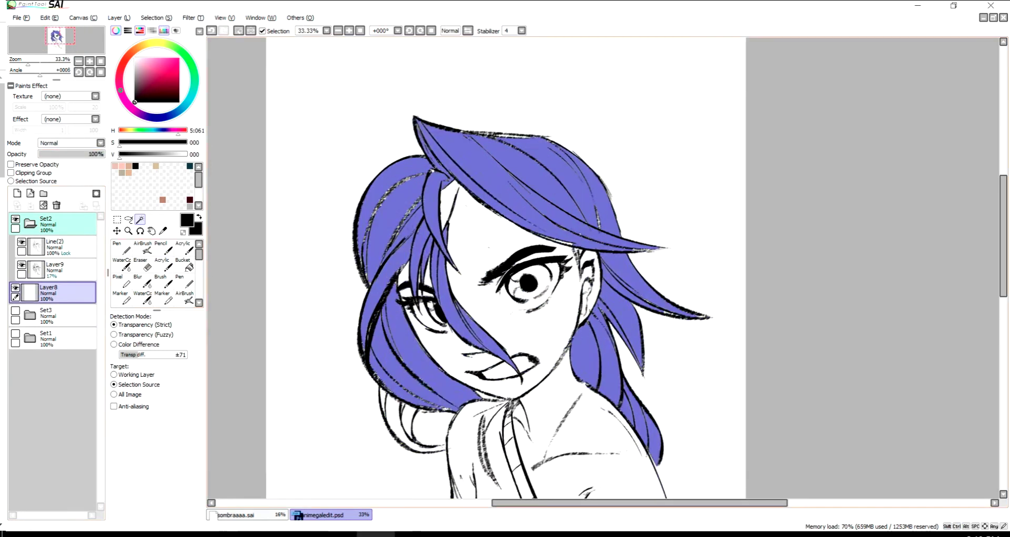
scroll(603, 267, "down", 1)
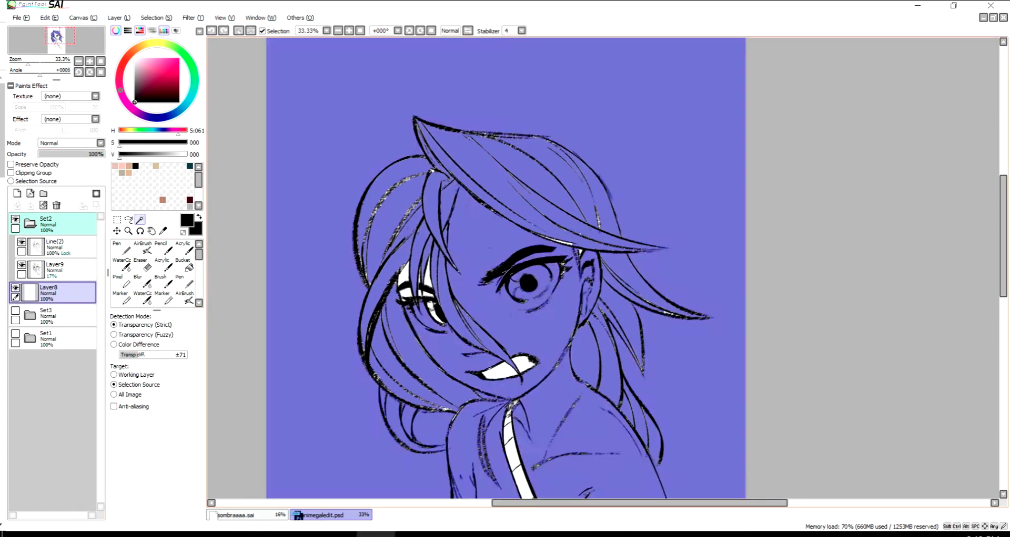
scroll(602, 266, "up", 1)
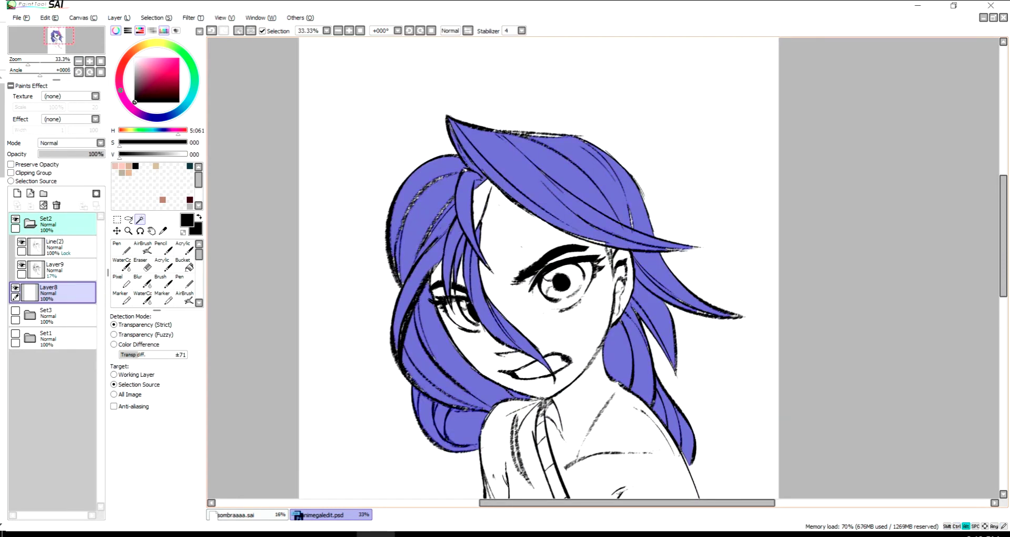
- Clean up missed spots in the hair selection with a smaller SelBrush, then fill the hair with dark maroon on Layer8
key("s")
left_click_drag(476, 174, 468, 231)
key("bracketleft")
key("bracketleft")
key("bracketleft")
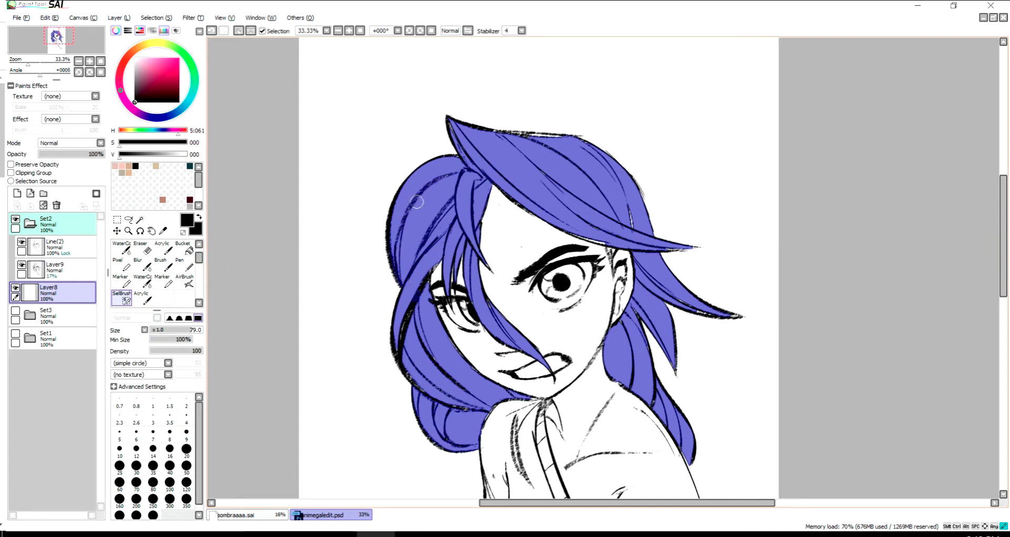
key("bracketleft")
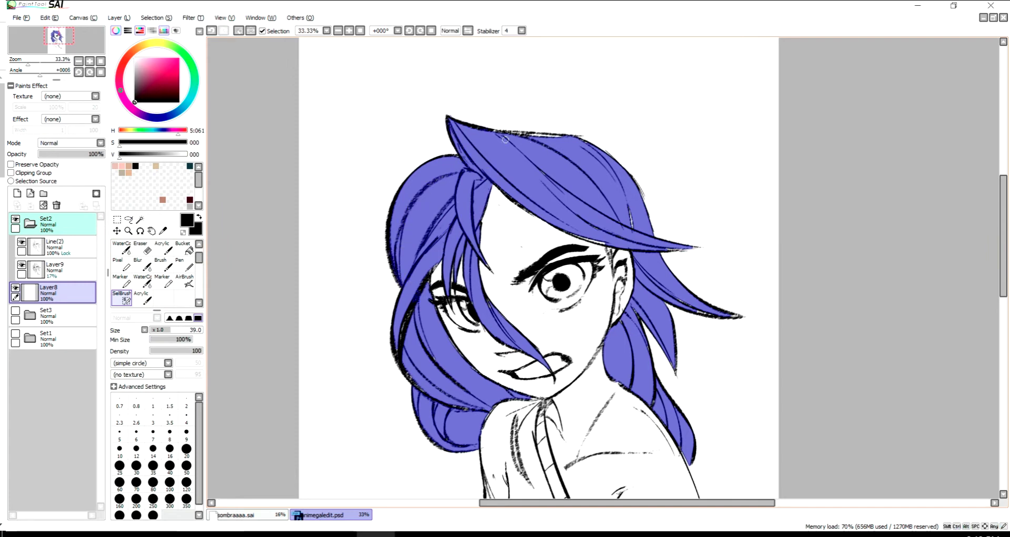
left_click(114, 386)
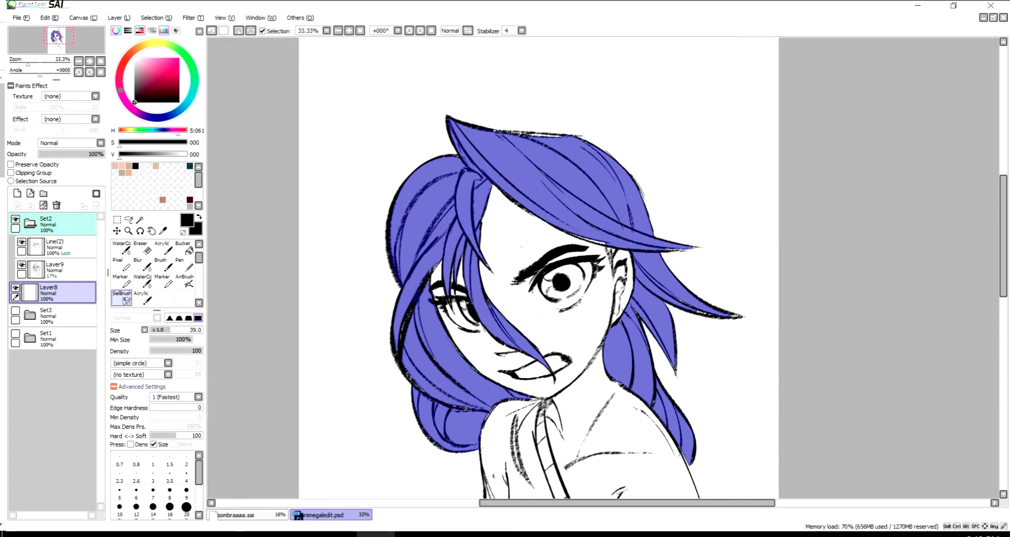
left_click(113, 387)
key("bracketleft")
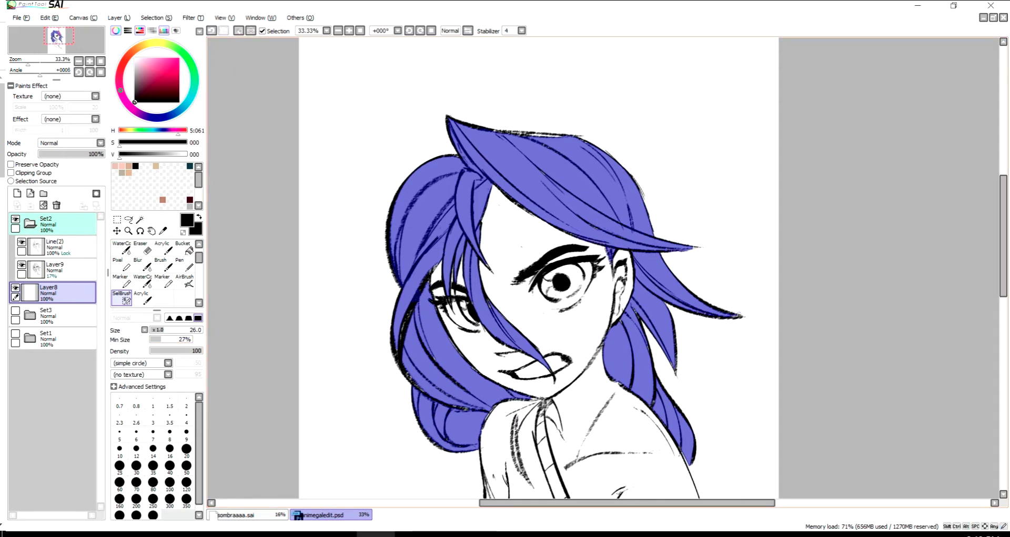
left_click_drag(399, 290, 412, 290)
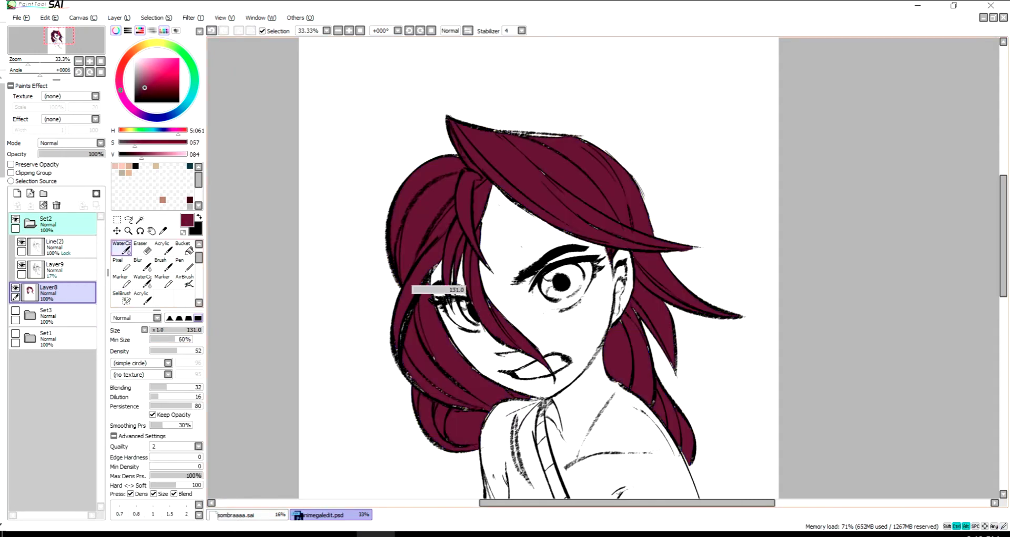
- Choose the Pen, lower the Line(2) layer's opacity to 25%, and make Layer8 active again
key("n")
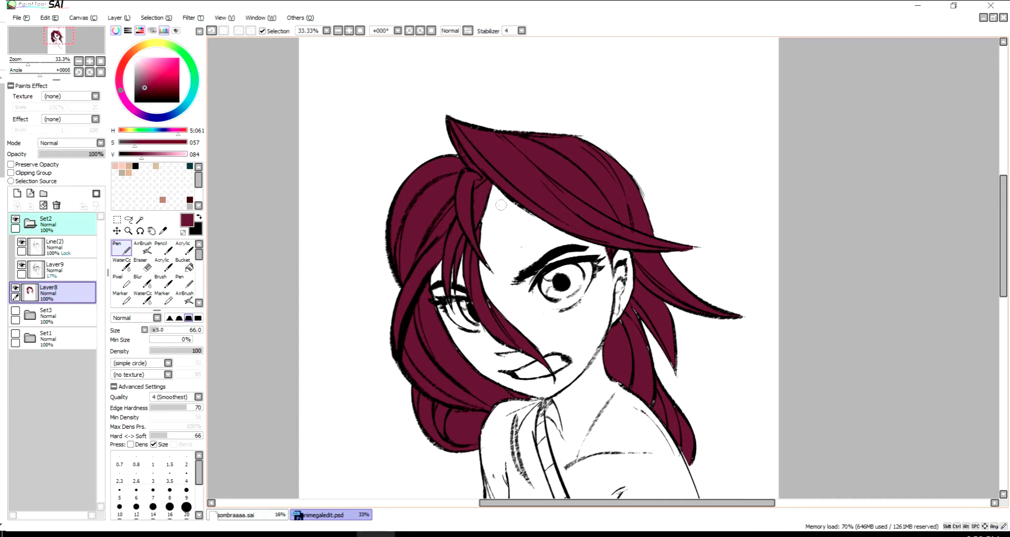
left_click(58, 248)
left_click(54, 154)
left_click(58, 293)
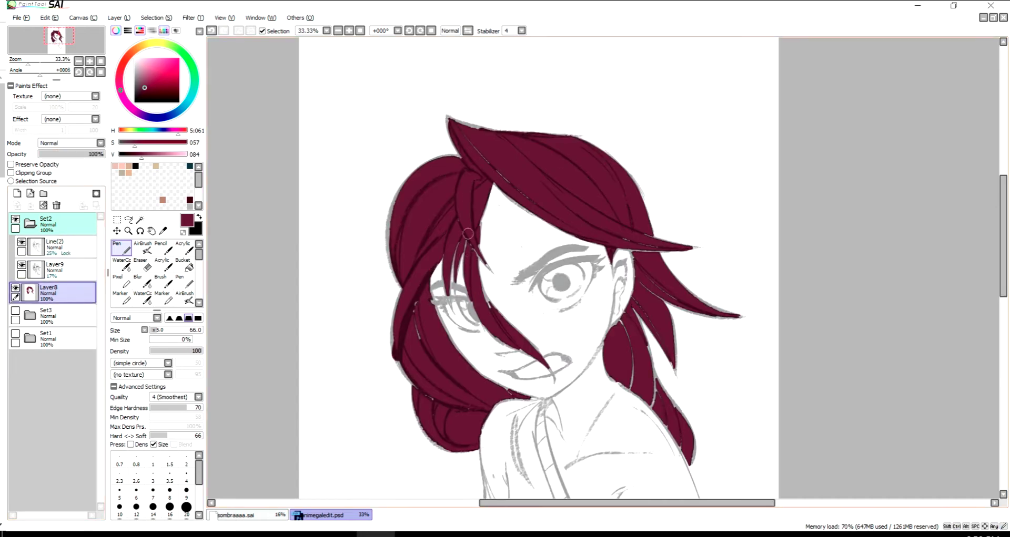
- Paint maroon over the gaps along the hair's inner lines, strand tips and outer edges with the size 66 Pen
mouse_move(400, 295)
left_mouse_down()
mouse_move(399, 373)
mouse_move(393, 326)
mouse_move(403, 324)
mouse_move(413, 282)
left_mouse_up()
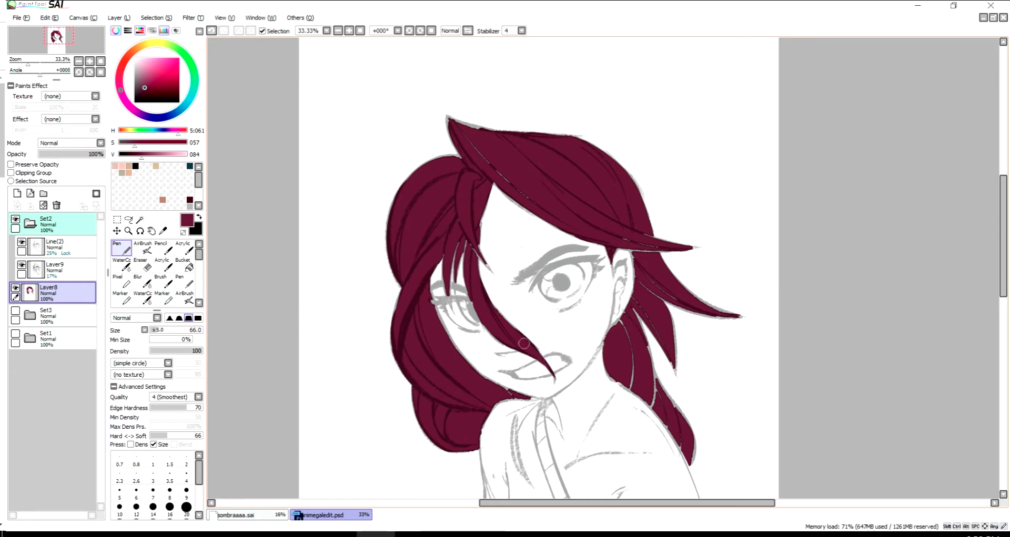
key("ctrl+y")
left_click_drag(466, 244, 452, 297)
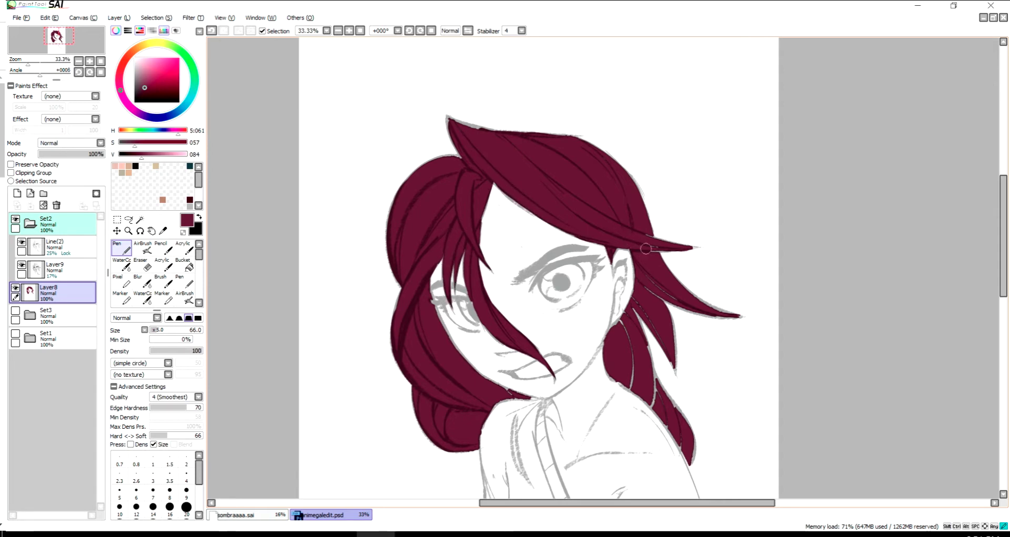
left_click_drag(659, 290, 642, 306)
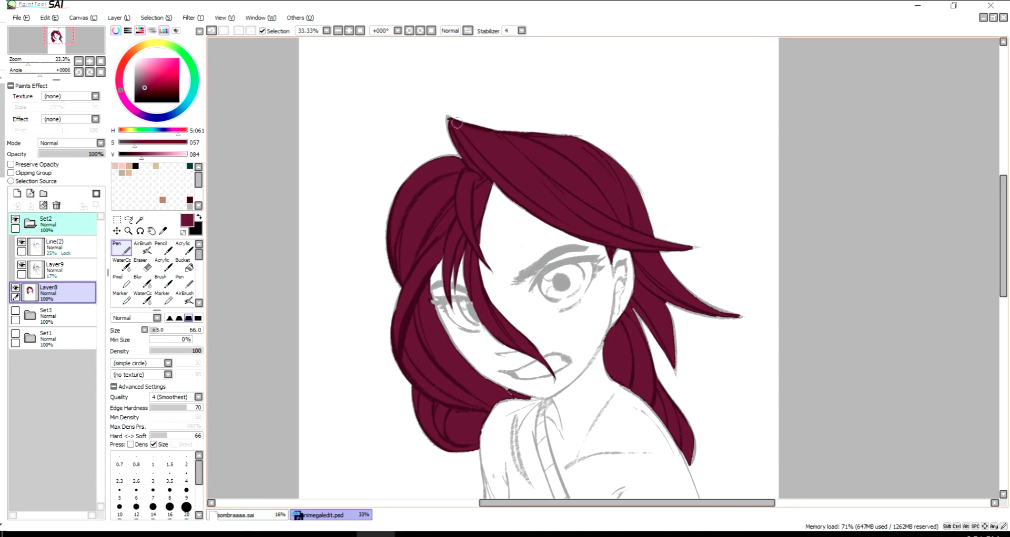
left_click_drag(457, 122, 476, 171)
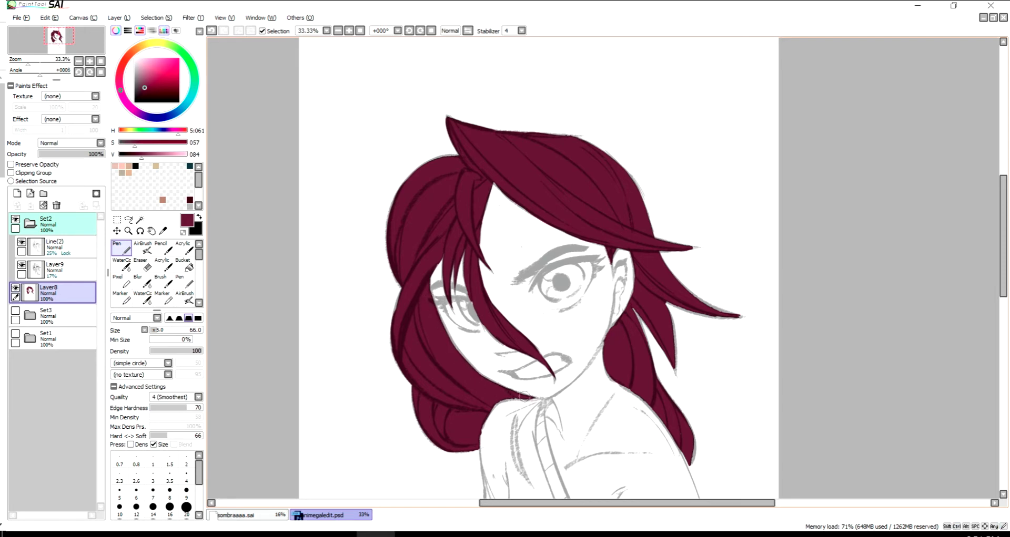
left_click_drag(623, 387, 679, 437)
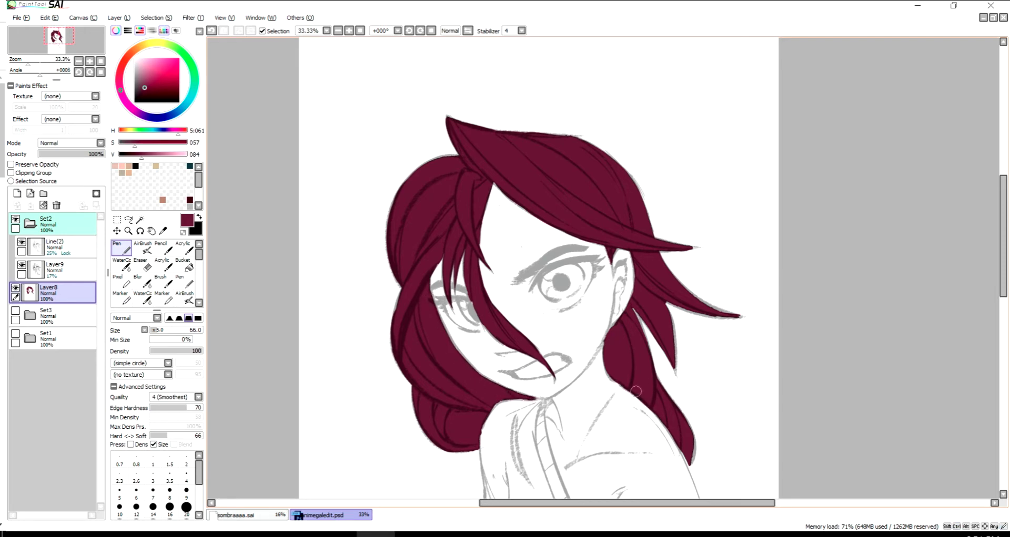
- Create a new layer beneath the hair color layer and restore the Line(2) layer's opacity to 100%
scroll(461, 246, "down", 1)
left_click(18, 194)
left_click(140, 220)
left_click(400, 79)
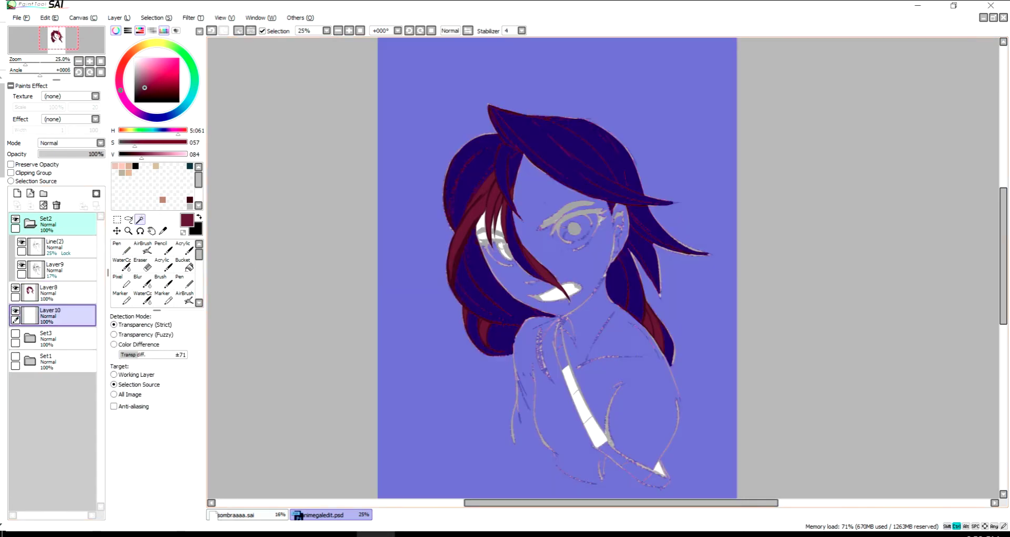
left_click(52, 247)
left_click_drag(68, 154, 104, 154)
left_click(53, 316)
- Set the Magic Wand's transparency difference to 35, try selecting the face, and clear the selection
left_click_drag(168, 355, 143, 355)
left_click(568, 263)
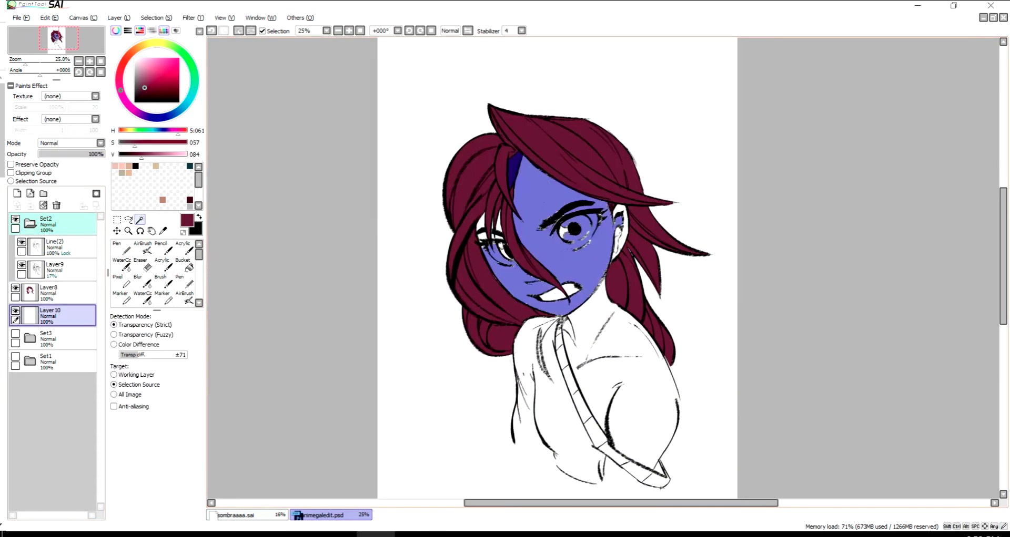
scroll(568, 263, "up", 1)
right_click(631, 247)
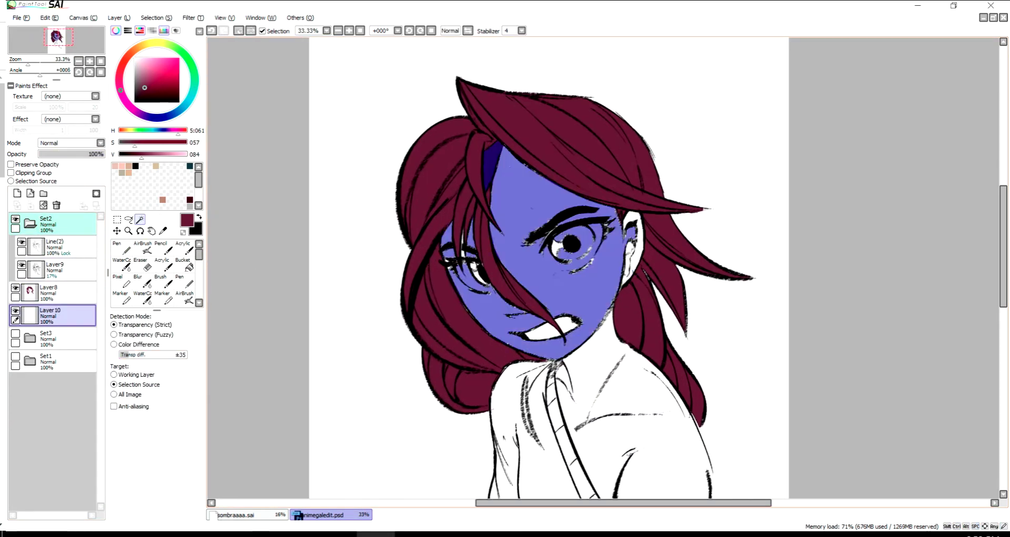
key("ctrl+minus")
key("ctrl+d")
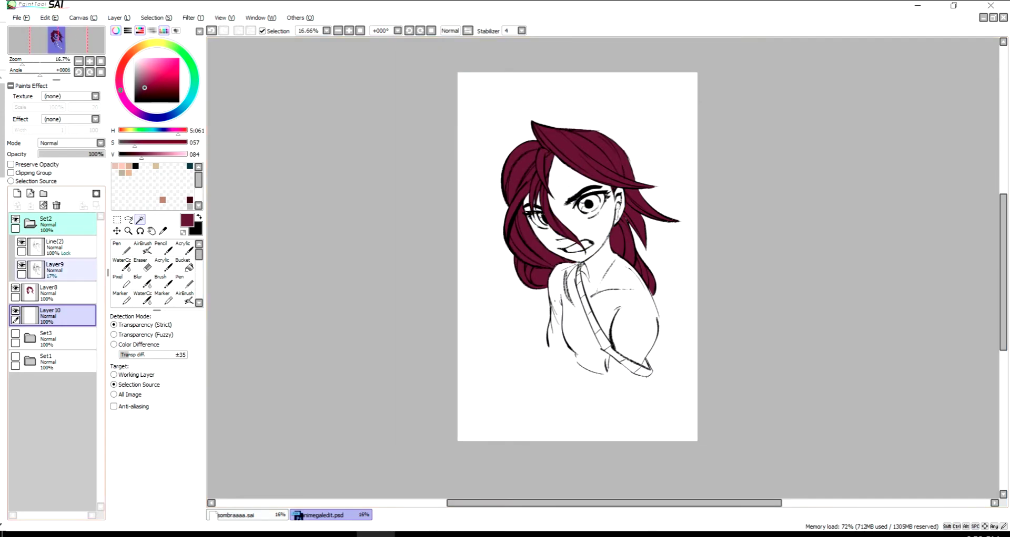
- Select the face, neck, shoulder and upper arm with the Magic Wand on Layer10
key("n")
left_click(140, 219)
left_click(53, 316)
left_click(621, 316)
left_click(562, 221)
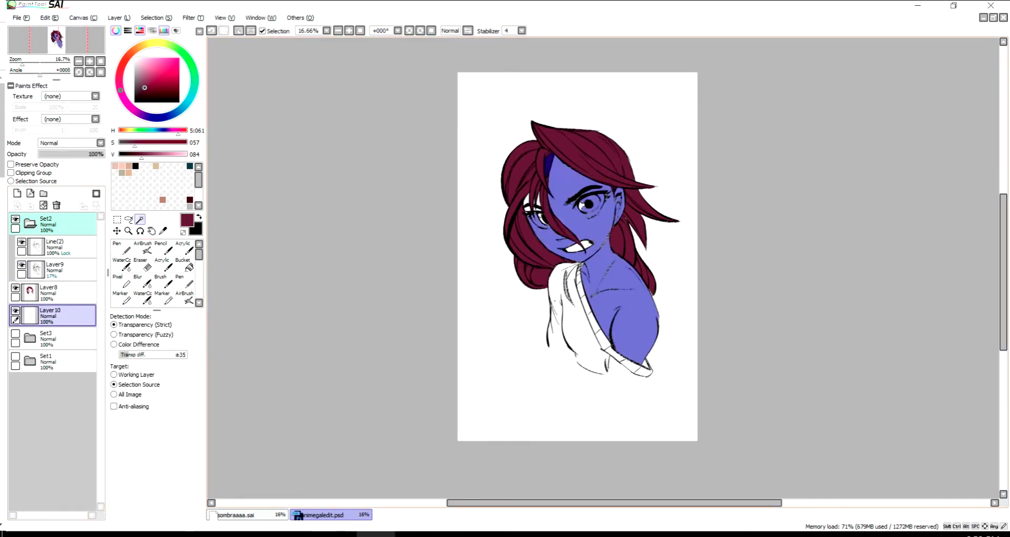
key("ctrl+plus")
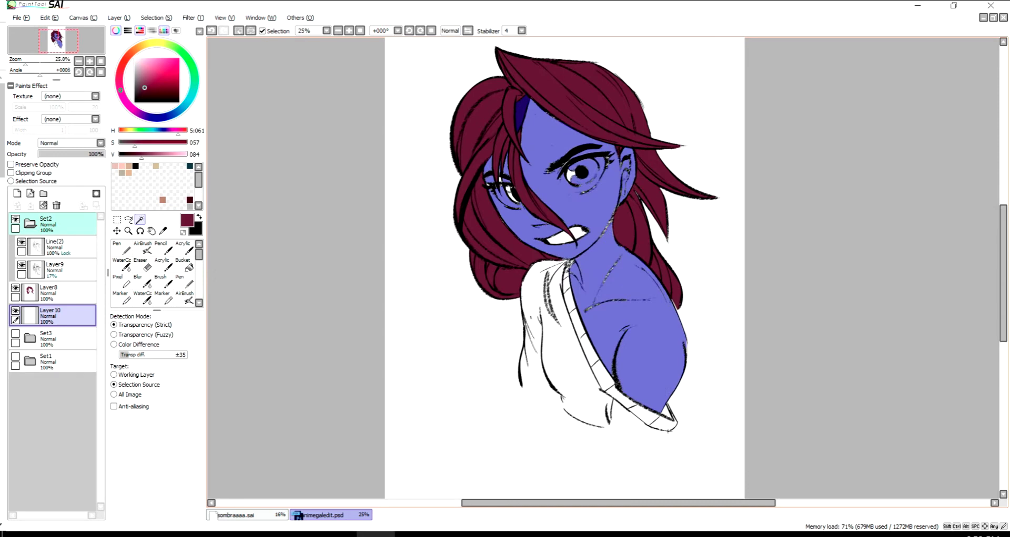
- Fill the selected skin areas with a pinkish skin tone of hue 045, saturation 048 and value 195, and deselect
key("n")
key("ctrl+f")
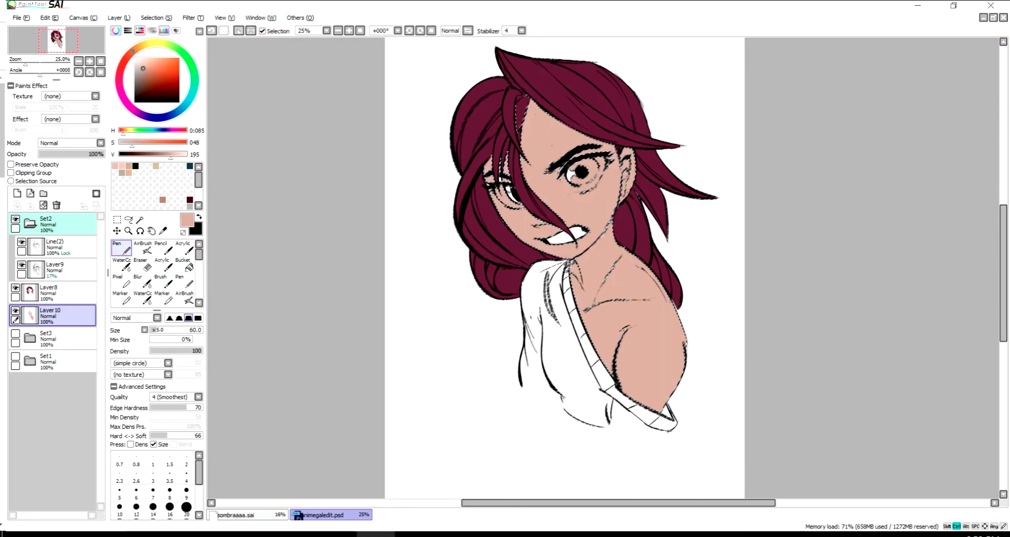
key("ctrl+d")
key("g")
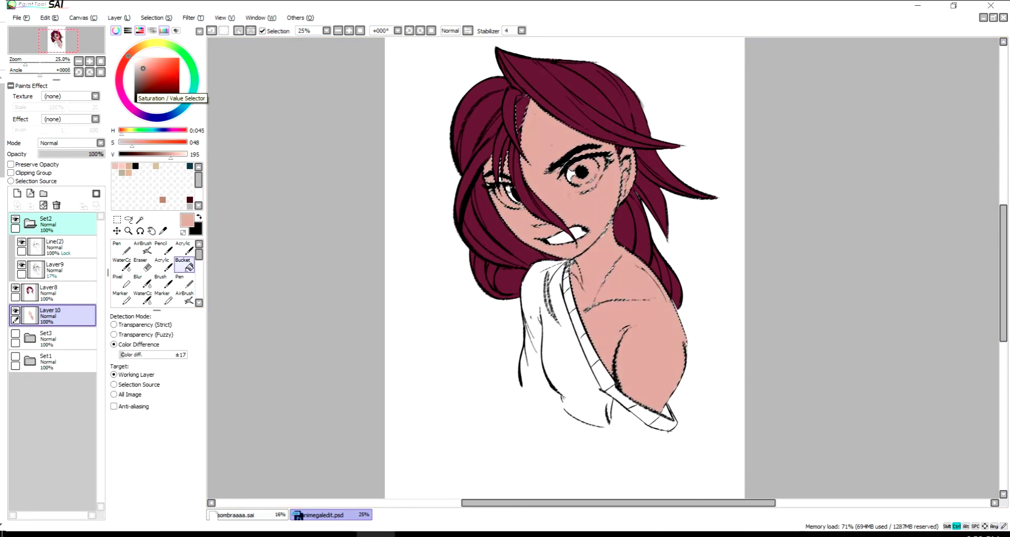
- Choose the Pen, reduce the Set2 line art folder's opacity to 36%, and make Layer10 active again
key("n")
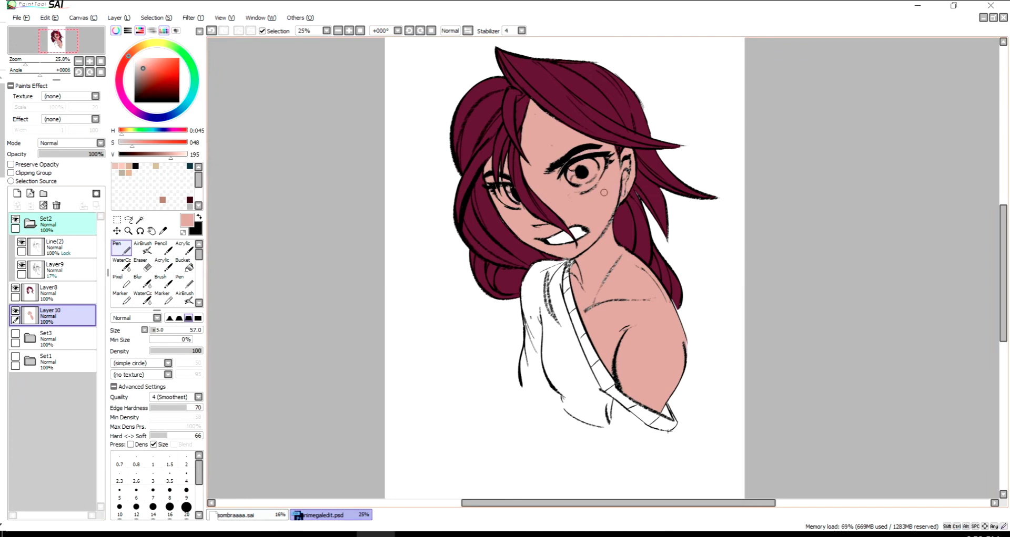
left_click(52, 224)
left_click_drag(99, 154, 62, 154)
left_click(52, 315)
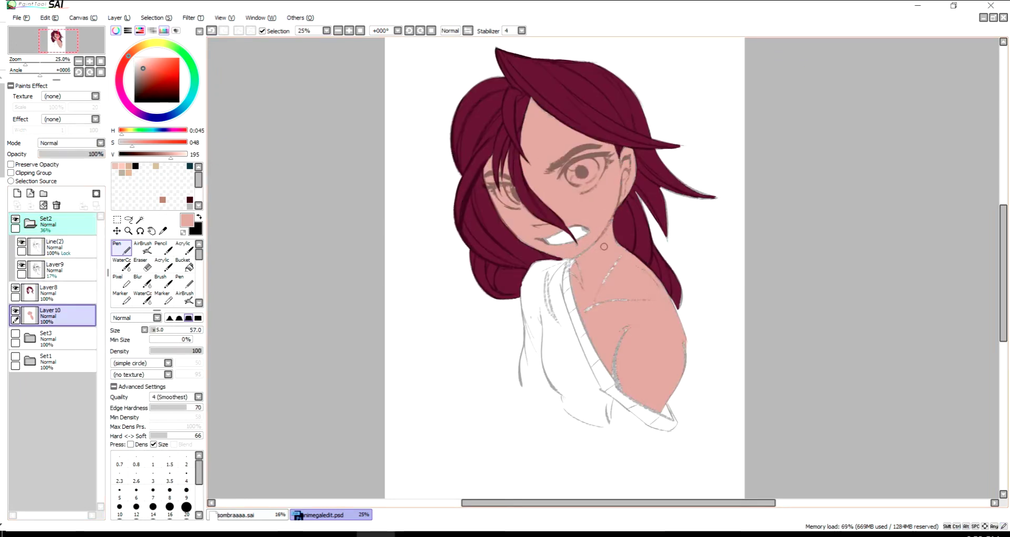
- Paint the skin tone over the gaps along the arm, shoulder, neck and collar lines with the size 57 Pen
left_click_drag(615, 379, 617, 355)
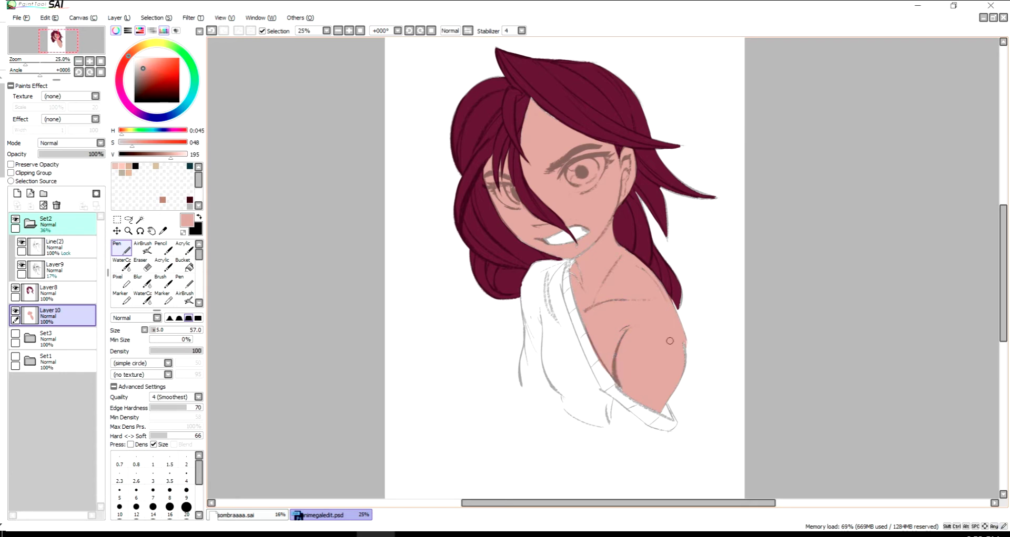
scroll(578, 257, "up", 1)
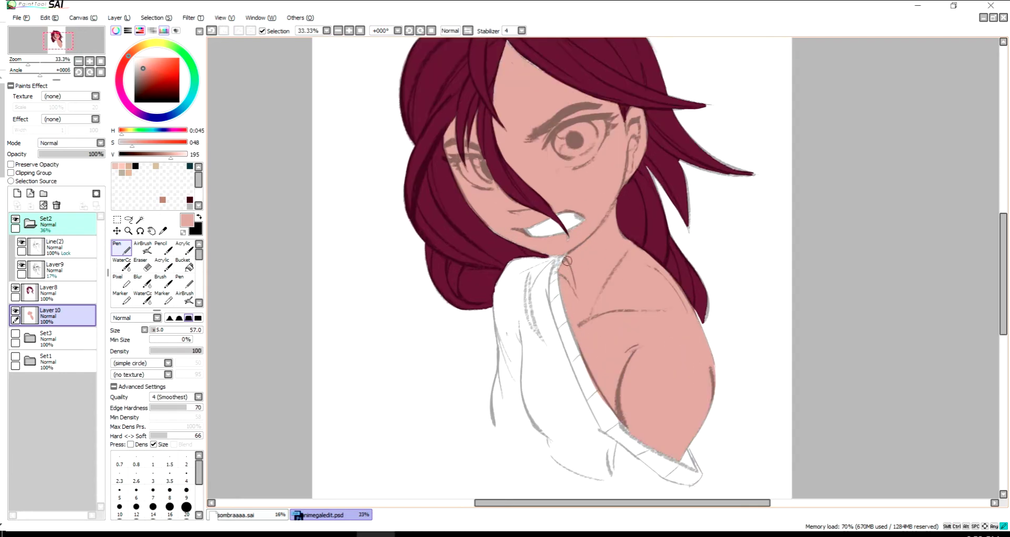
left_click_drag(642, 444, 621, 413)
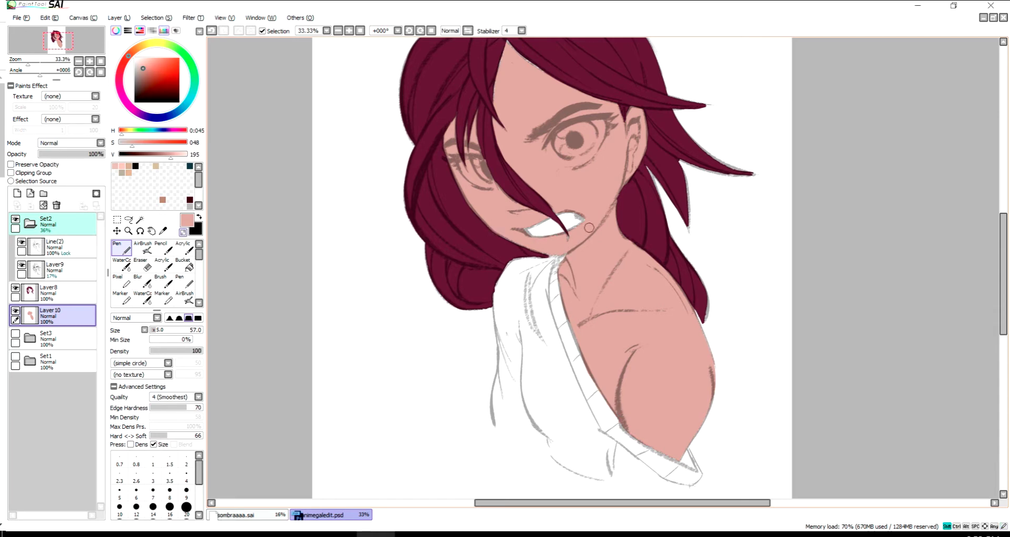
scroll(589, 228, "up", 1)
scroll(592, 206, "down", 2)
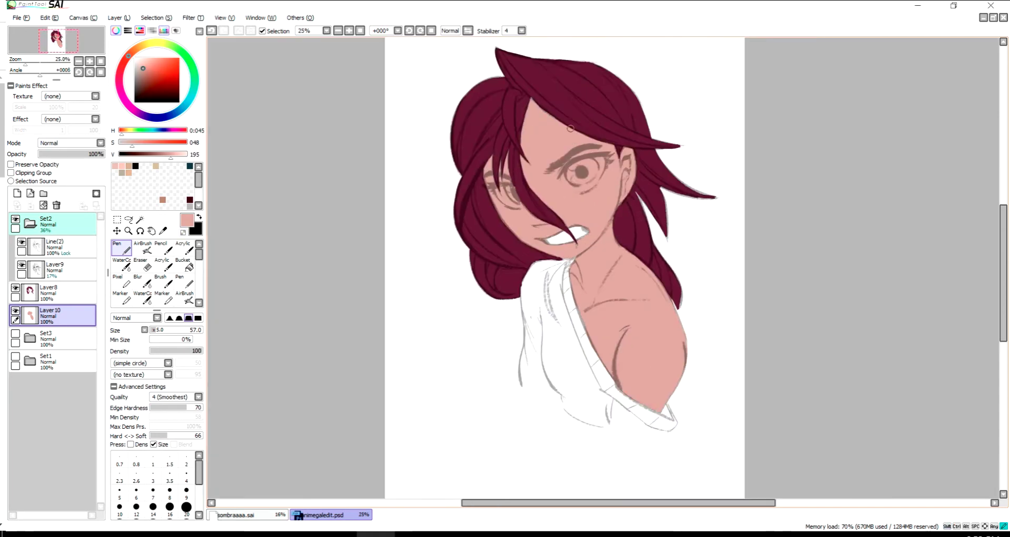
- Pick up the maroon hair color on Layer8 and extend it to the edges of the pointed locks behind the ear
scroll(649, 159, "up", 1)
left_click(643, 163, "alt")
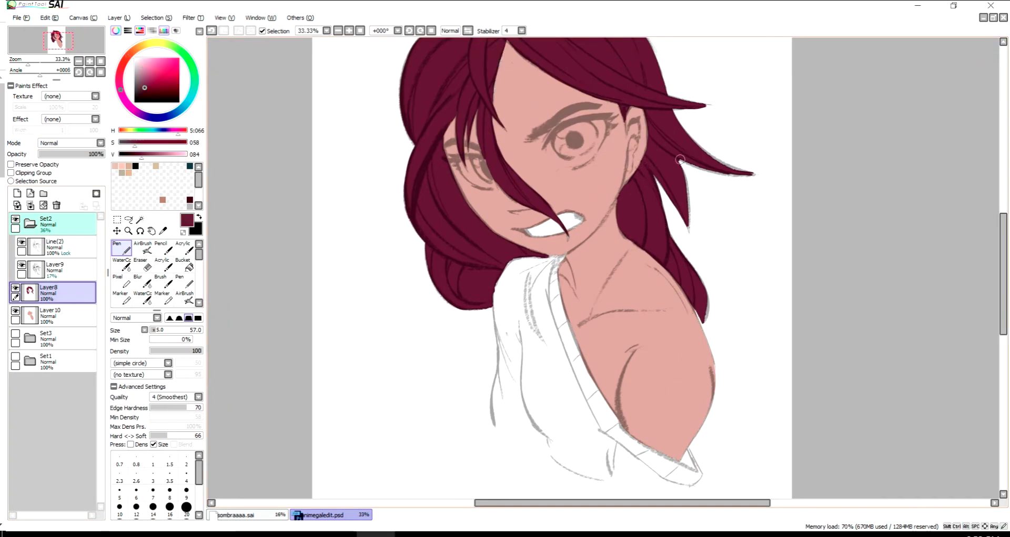
scroll(680, 159, "up", 2)
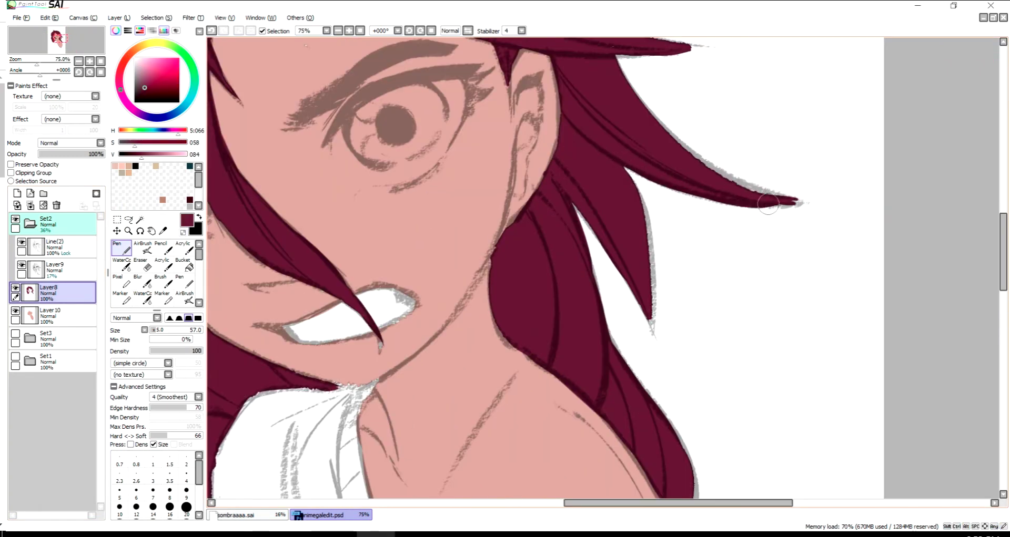
key("ctrl+z")
left_click_drag(694, 157, 776, 198)
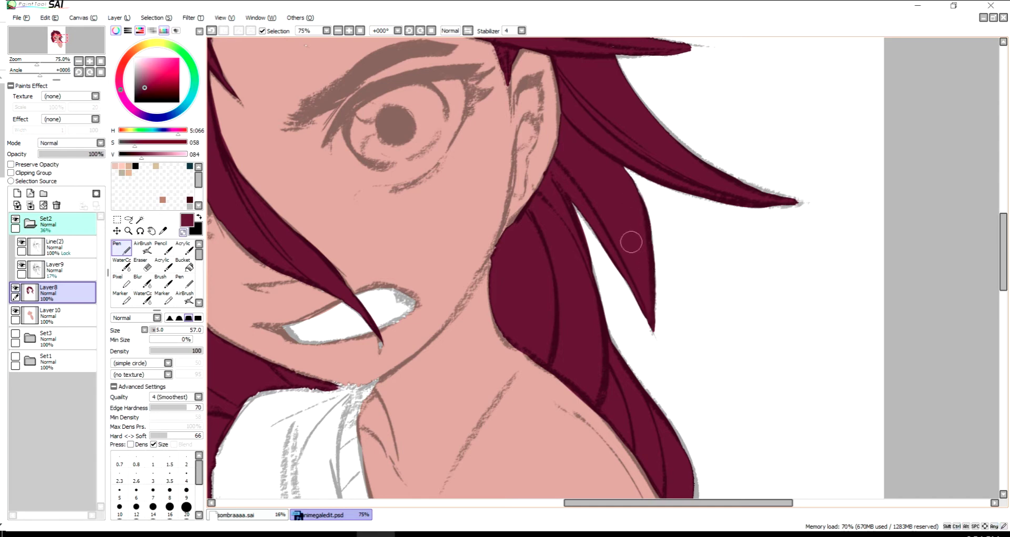
- Undo the last stroke and extend the maroon into the pointed lock tips beside the ear with an 18 px Pen
key("ctrl+z")
scroll(631, 242, "down", 3)
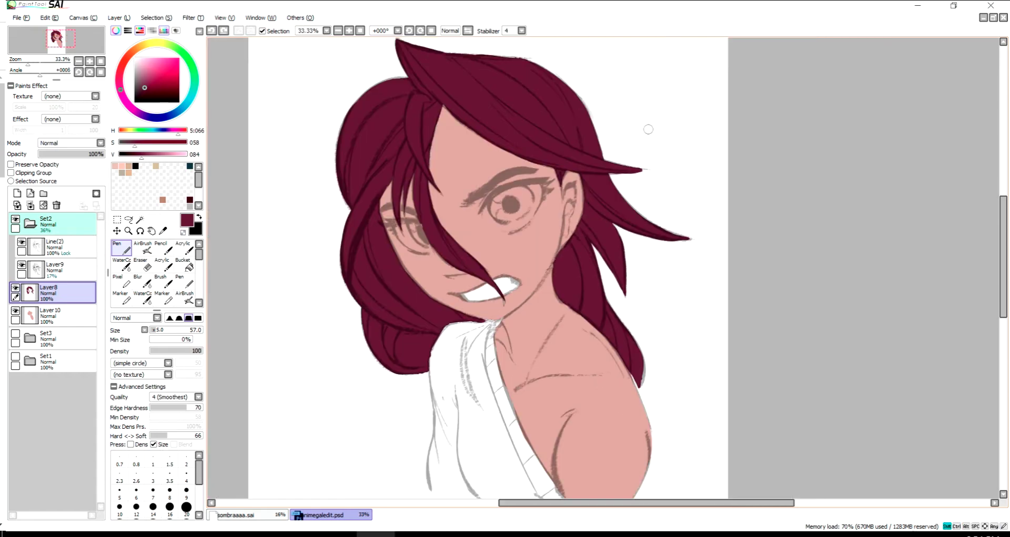
scroll(648, 129, "up", 3)
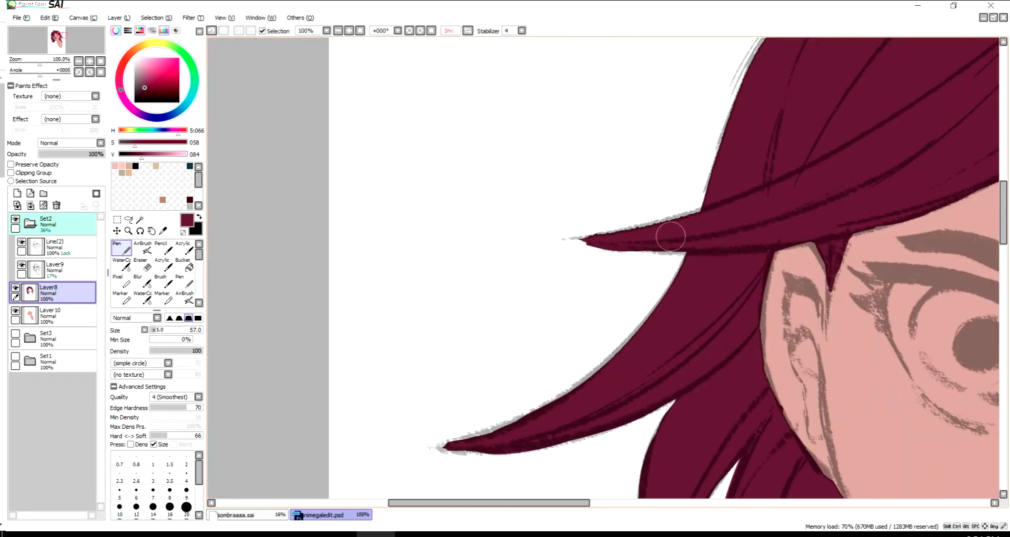
key("bracketleft")
key("bracketleft")
key("bracketleft")
key("bracketleft")
key("bracketleft")
left_click_drag(684, 215, 572, 241)
left_click_drag(686, 253, 631, 251)
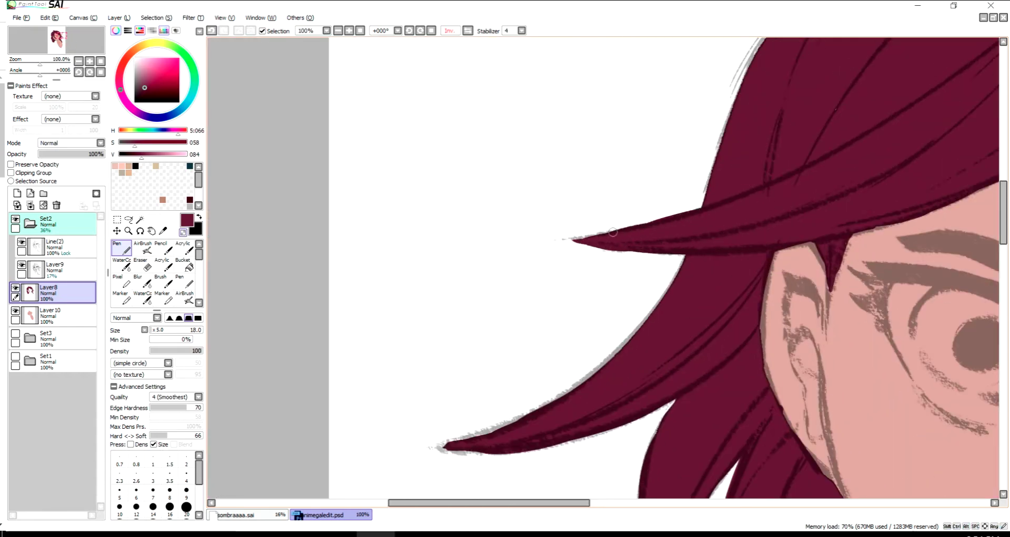
- Add a new layer beneath Layer10 and pick a grayish brown of hue 0:098, saturation 024 and value 117
scroll(613, 231, "down", 5)
scroll(613, 232, "up", 1)
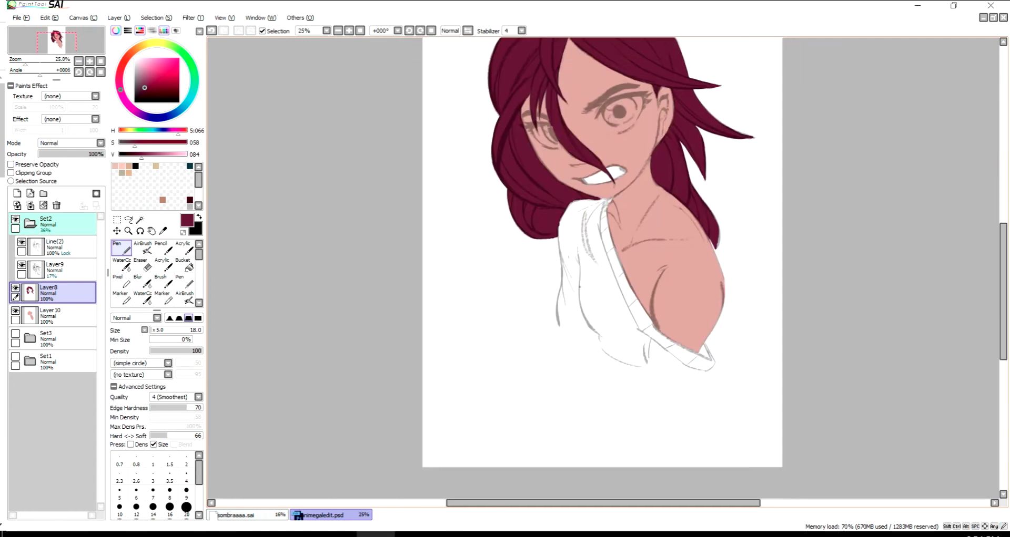
key("ctrl+shift+n")
scroll(526, 208, "up", 1)
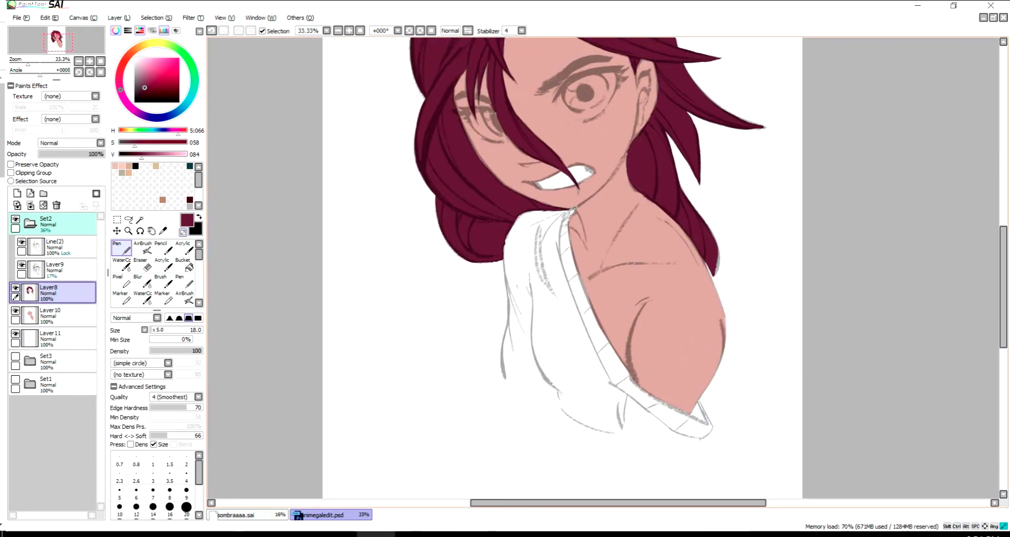
left_click(53, 340)
scroll(584, 239, "down", 2)
left_click(137, 48)
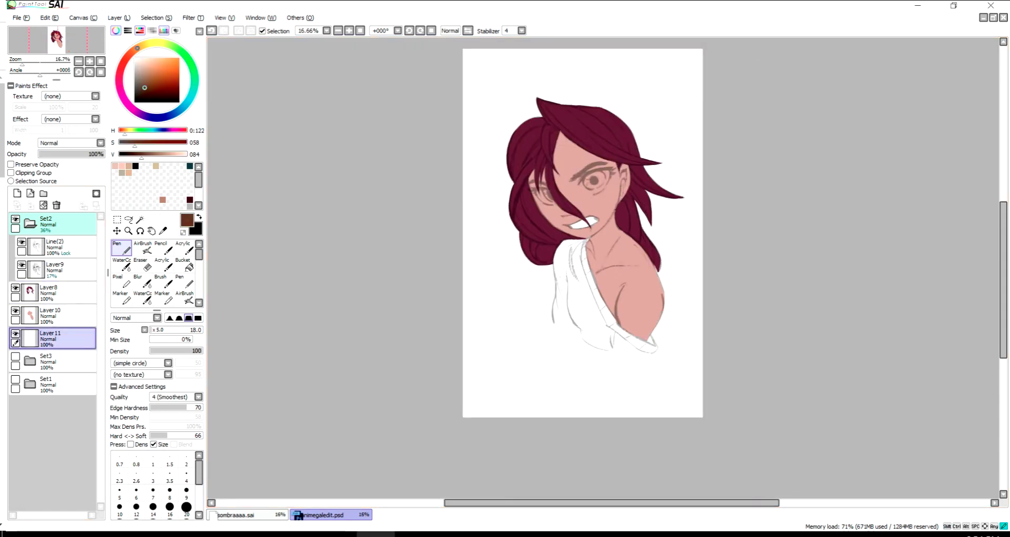
left_click_drag(137, 48, 134, 50)
left_click(138, 80)
- Paint the whole one-shouldered garment, from its collar band to the lower hem, in flat grayish brown
mouse_move(584, 246)
left_mouse_down()
mouse_move(563, 271)
mouse_move(594, 297)
mouse_move(639, 238)
left_mouse_up()
mouse_move(568, 266)
left_mouse_down()
mouse_move(558, 323)
mouse_move(582, 336)
mouse_move(626, 330)
mouse_move(608, 304)
mouse_move(642, 332)
left_mouse_up()
scroll(644, 347, "up", 2)
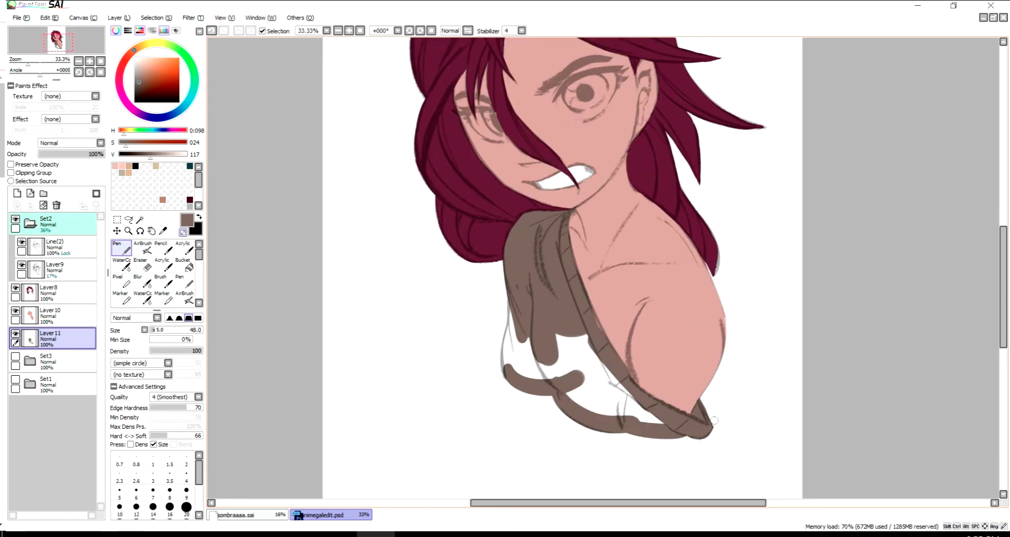
left_click_drag(507, 382, 505, 321)
mouse_move(513, 282)
left_mouse_down()
mouse_move(511, 373)
mouse_move(597, 371)
mouse_move(567, 389)
mouse_move(652, 418)
left_mouse_up()
- Add a new layer beneath the Layer10 skin and paint the teeth off-white
left_click(51, 316)
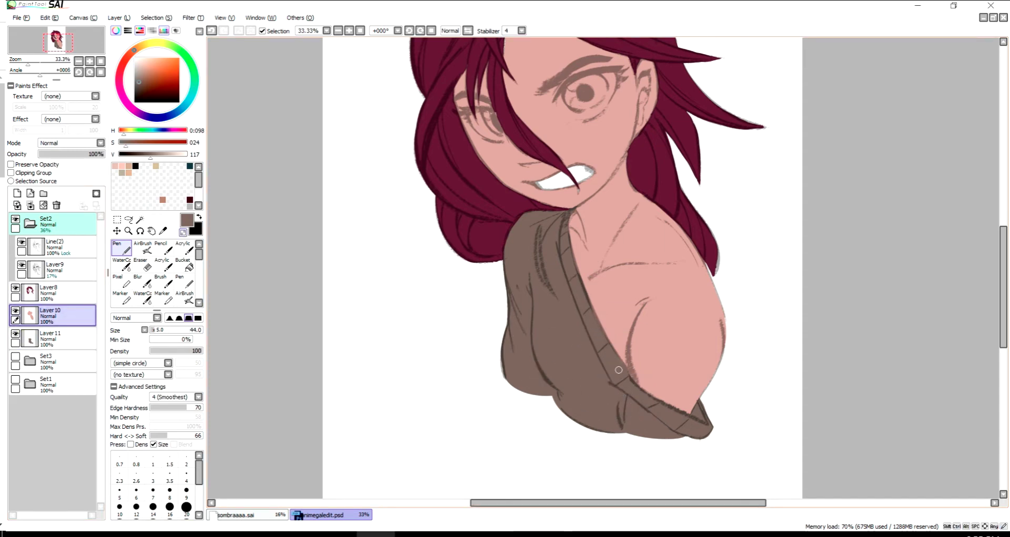
scroll(618, 370, "down", 1)
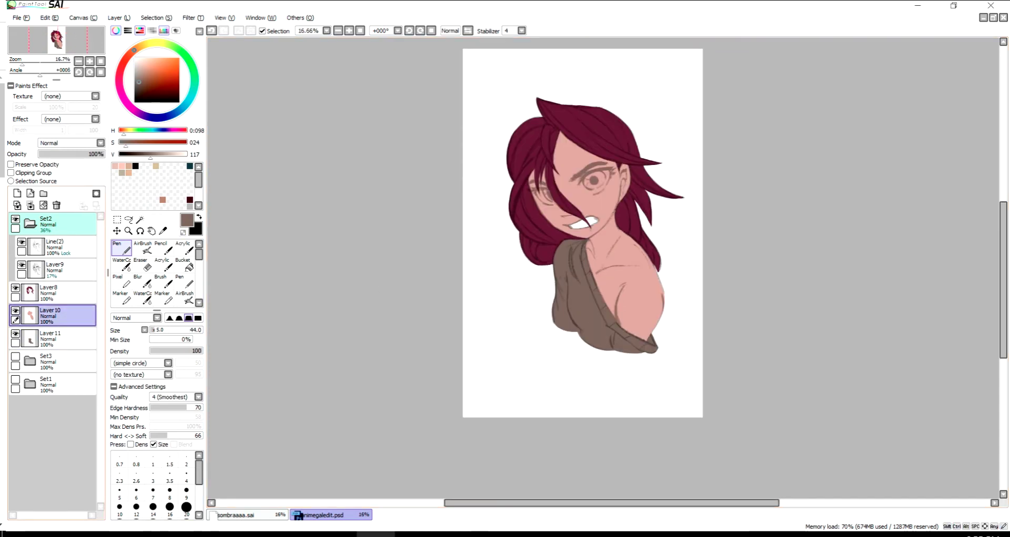
scroll(664, 125, "up", 1)
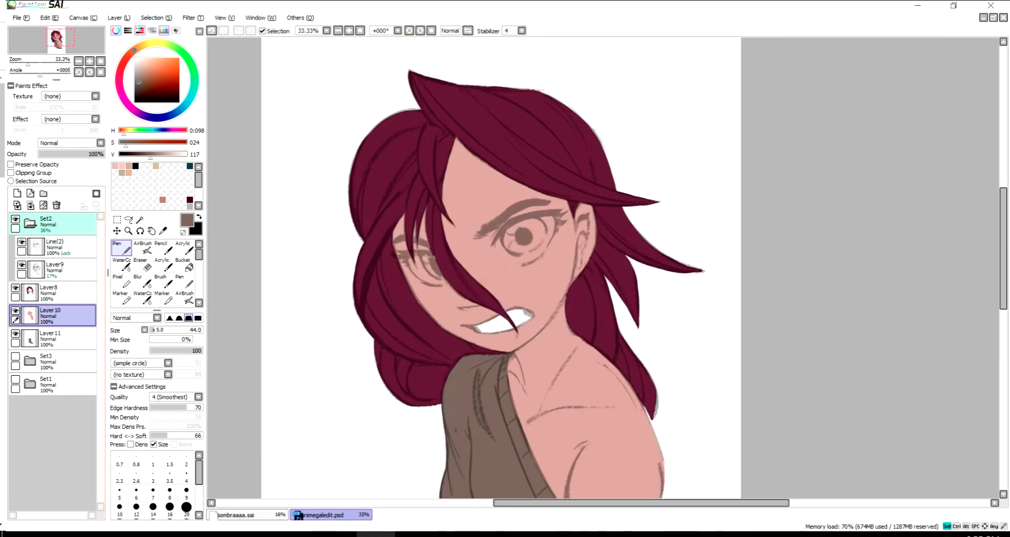
left_click(621, 220, "alt")
left_click(18, 193)
left_click_drag(52, 316, 52, 339)
left_click(499, 324, "alt")
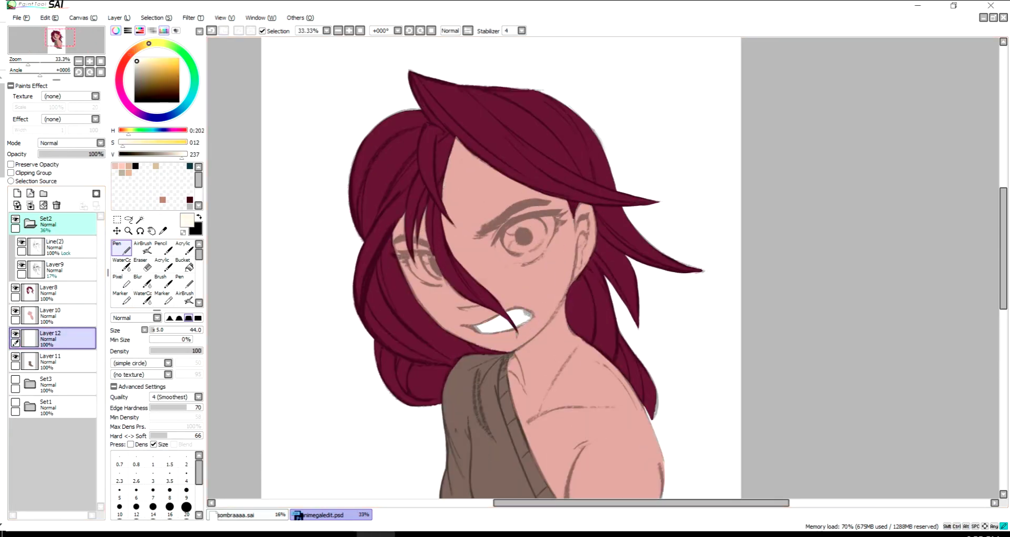
left_click_drag(529, 312, 538, 276)
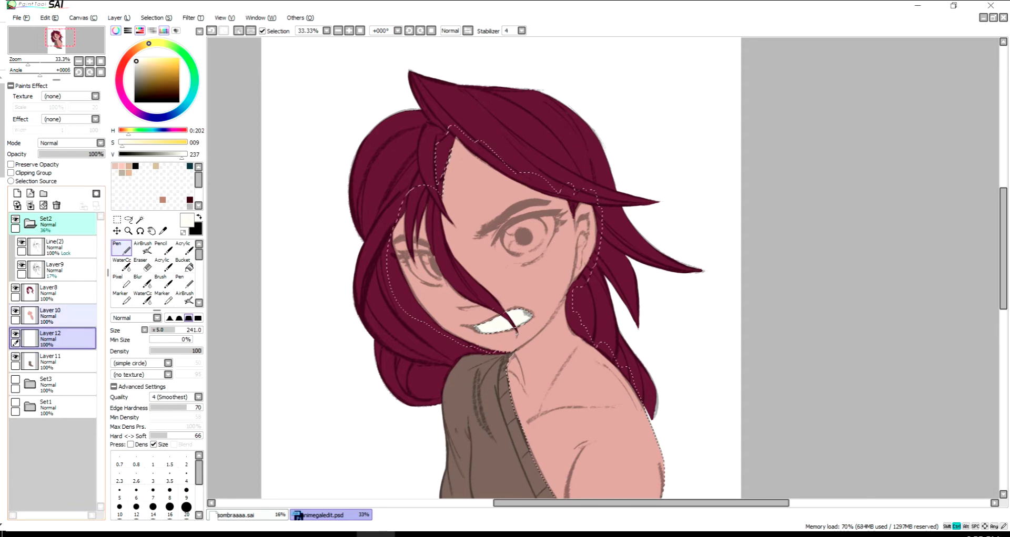
- Add a new layer directly above the Layer10 skin and delete Layer12
left_click(53, 316)
left_click(52, 339)
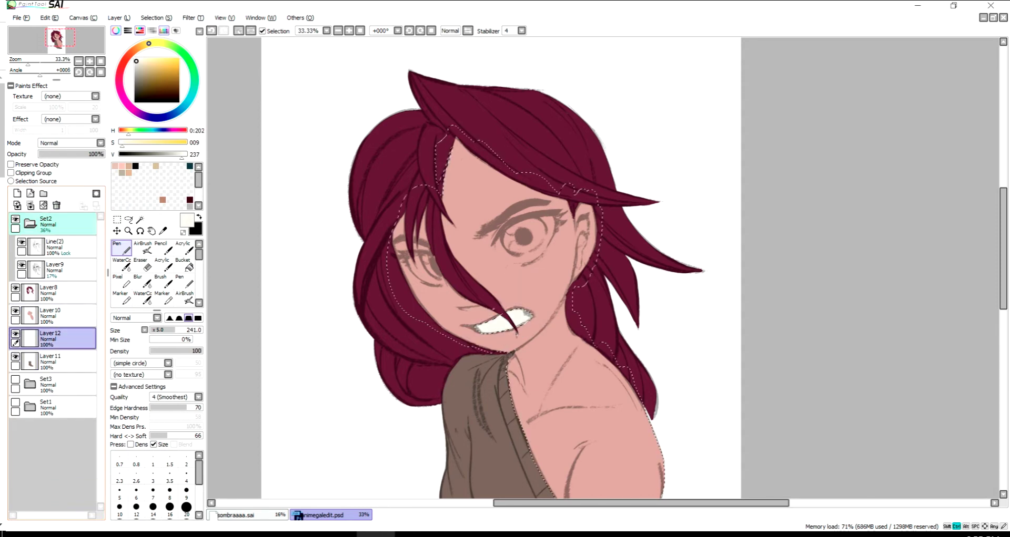
left_click(18, 193)
left_click(57, 205)
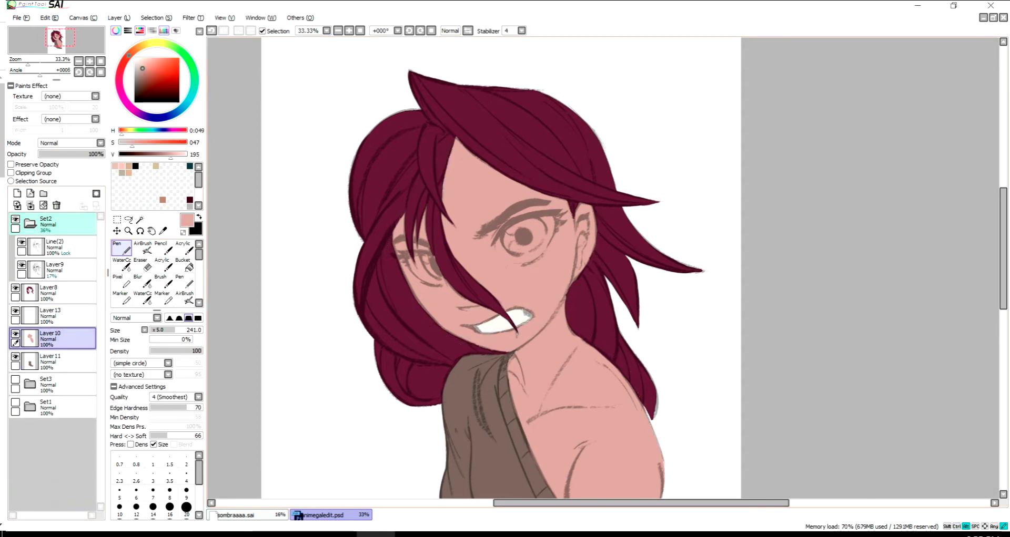
- Paint the whites of both eyes off-white on Layer13 with the size 33 Pen
left_click(53, 316)
scroll(548, 228, "up", 2)
mouse_move(468, 235)
left_mouse_down()
mouse_move(476, 294)
mouse_move(557, 232)
mouse_move(552, 258)
mouse_move(562, 211)
mouse_move(715, 185)
left_mouse_up()
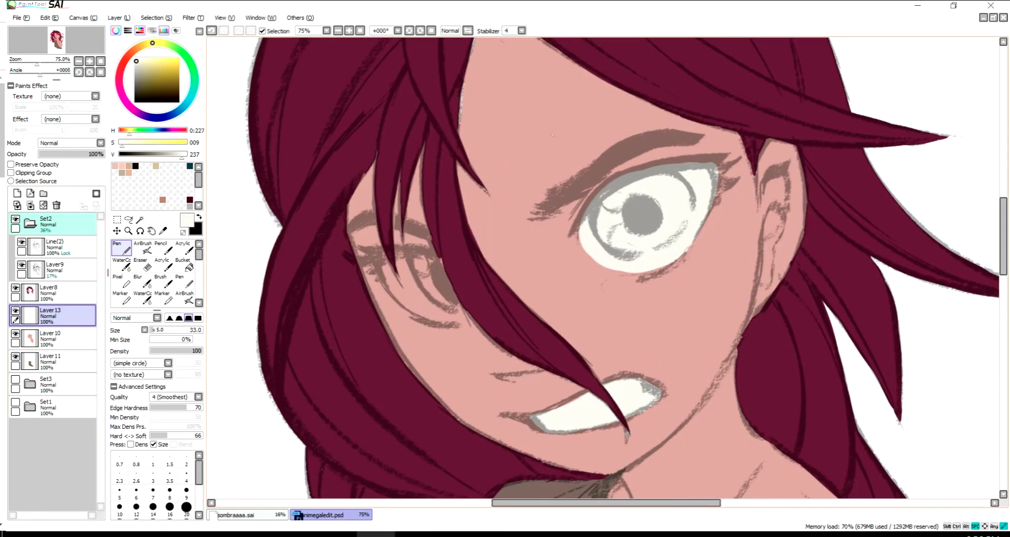
mouse_move(378, 255)
left_mouse_down()
mouse_move(420, 306)
mouse_move(398, 285)
mouse_move(452, 277)
left_mouse_up()
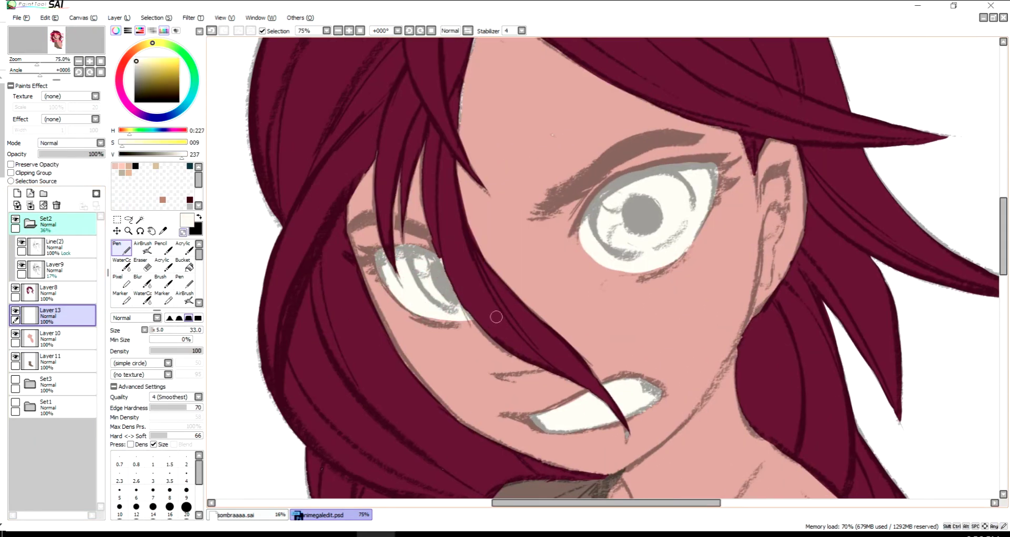
left_click(52, 361)
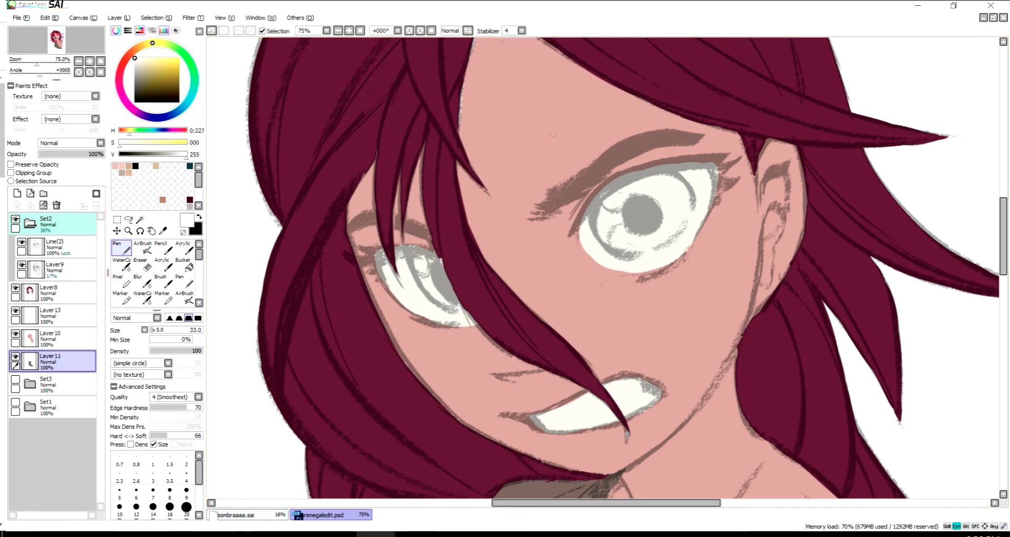
left_click(53, 316)
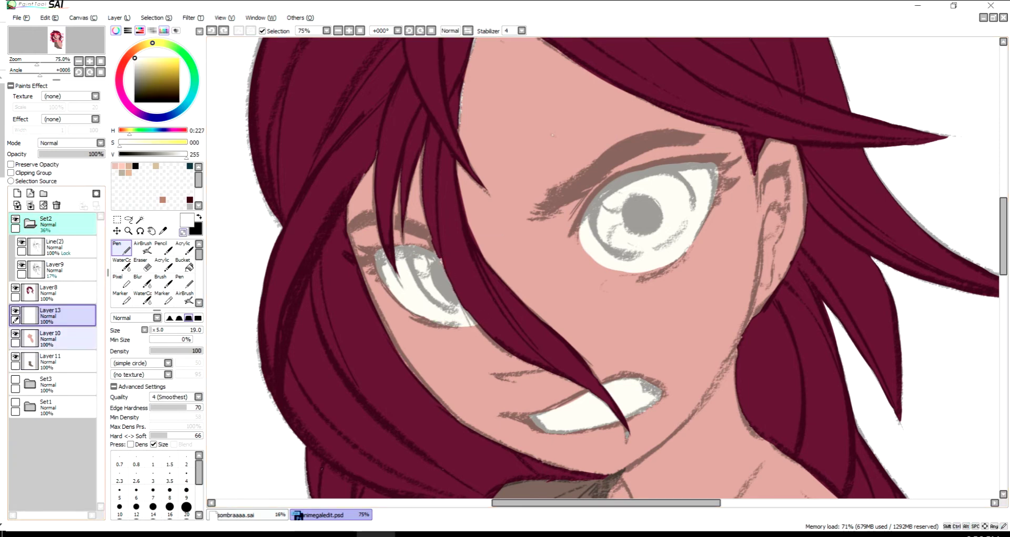
left_click(53, 293)
left_click(445, 265, "alt")
scroll(452, 269, "down", 3)
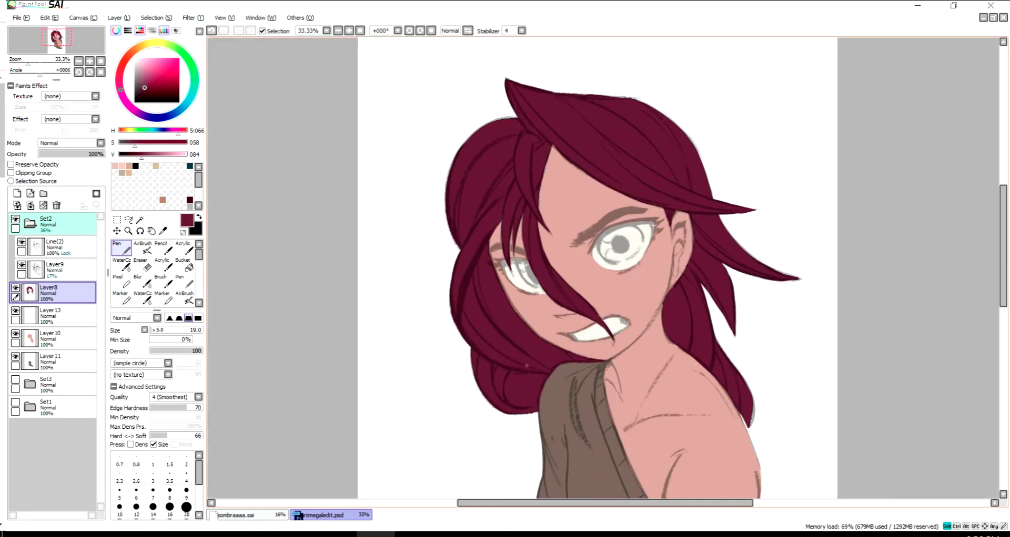
- Add a new layer clipped to Layer13 and choose a muted teal of hue 3:014, saturation 045 and value 177
left_click(18, 193)
left_click(11, 173)
left_click(189, 100)
left_click(141, 76)
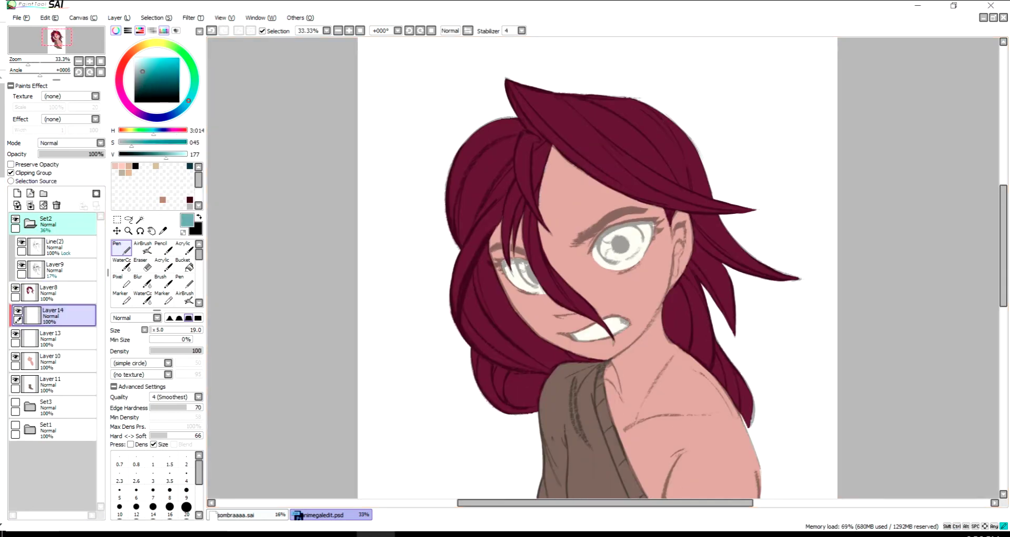
- Paint the irises of both eyes in a muted teal of hue 3:014, saturation 039 and value 150
scroll(605, 226, "up", 1)
mouse_move(610, 221)
left_mouse_down()
mouse_move(638, 229)
mouse_move(647, 247)
left_mouse_up()
left_click_drag(478, 258, 518, 294)
scroll(714, 249, "down", 3)
scroll(682, 215, "up", 5)
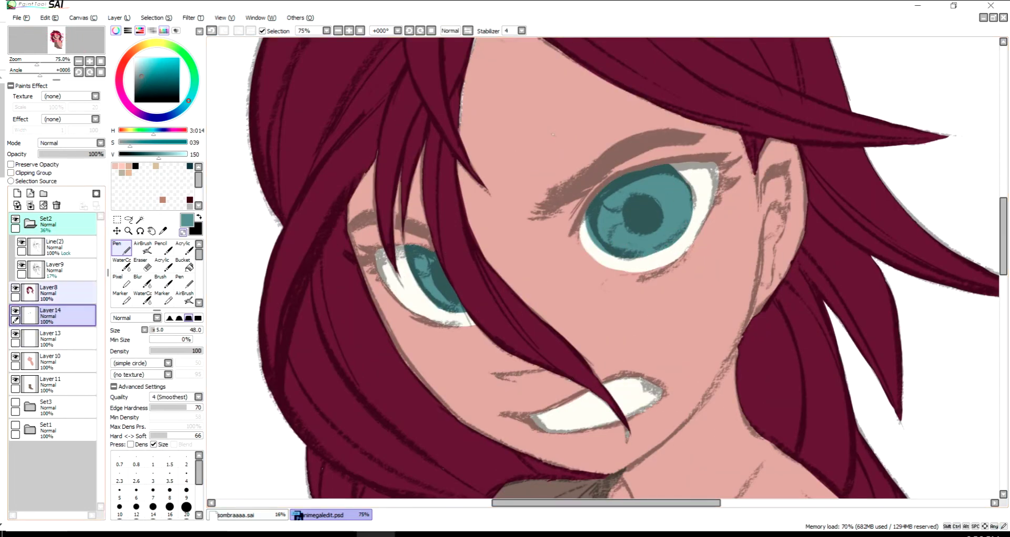
- Set the Set2 line art folder's opacity to 100% and hide Layer9
left_click(58, 247)
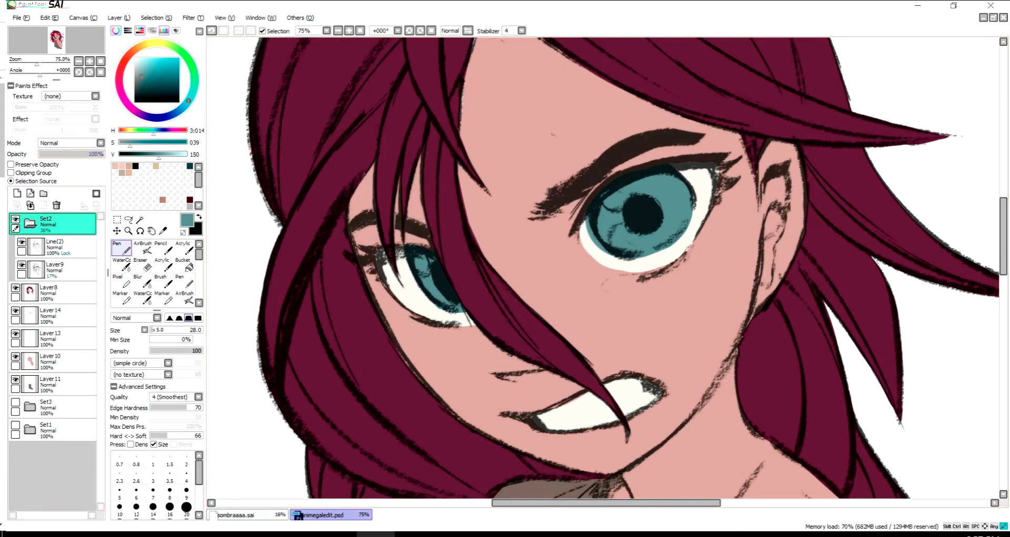
left_click(53, 315)
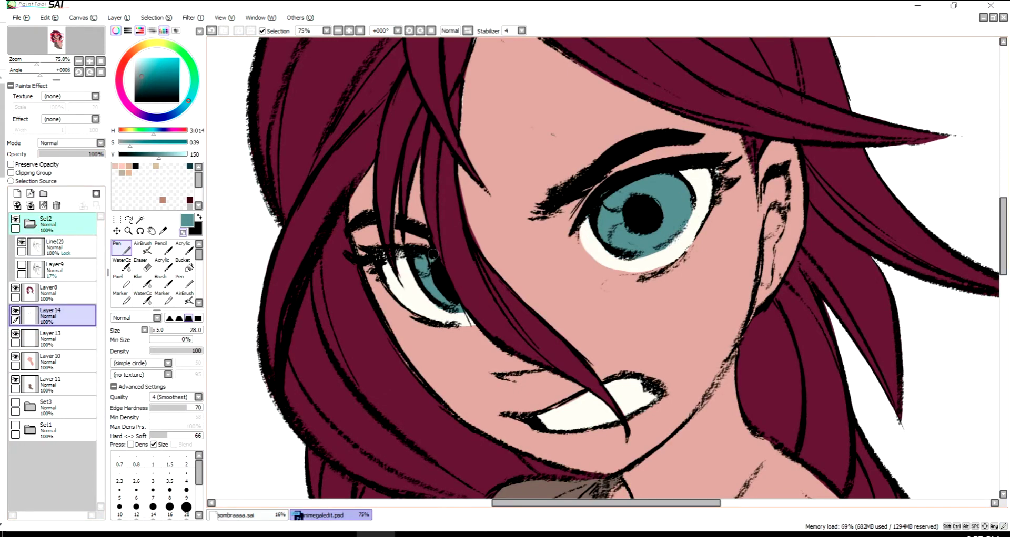
scroll(432, 254, "down", 4)
- Pick up the maroon on Layer8 and touch up the hair tip behind the shoulder
scroll(433, 254, "up", 3)
left_click(52, 292)
left_click(744, 367, "alt")
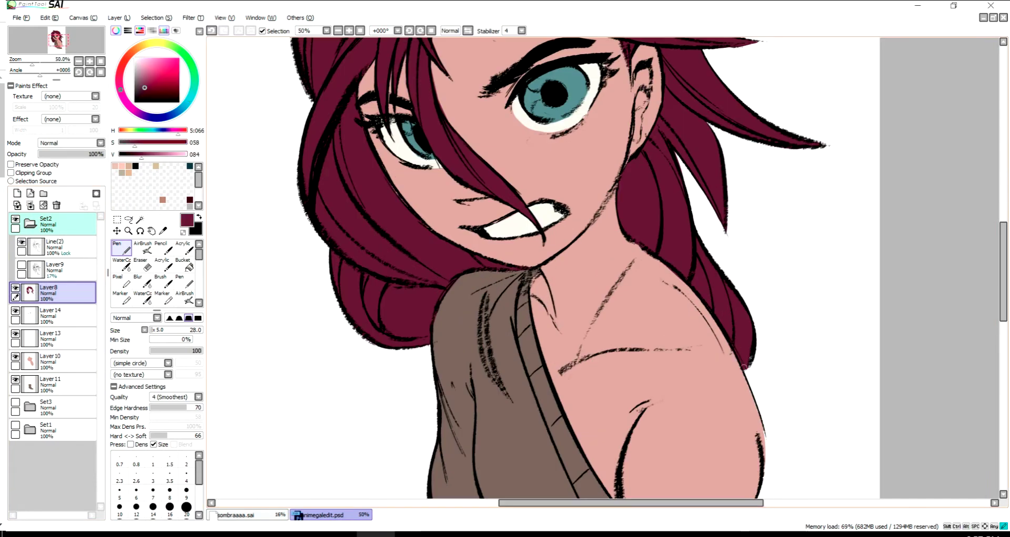
left_click_drag(747, 361, 743, 381)
- Recolor the Line(2) line art, trying dark maroon, navy and purple before using dark blue of hue 3:084, saturation 024 and value 036
scroll(743, 384, "down", 2)
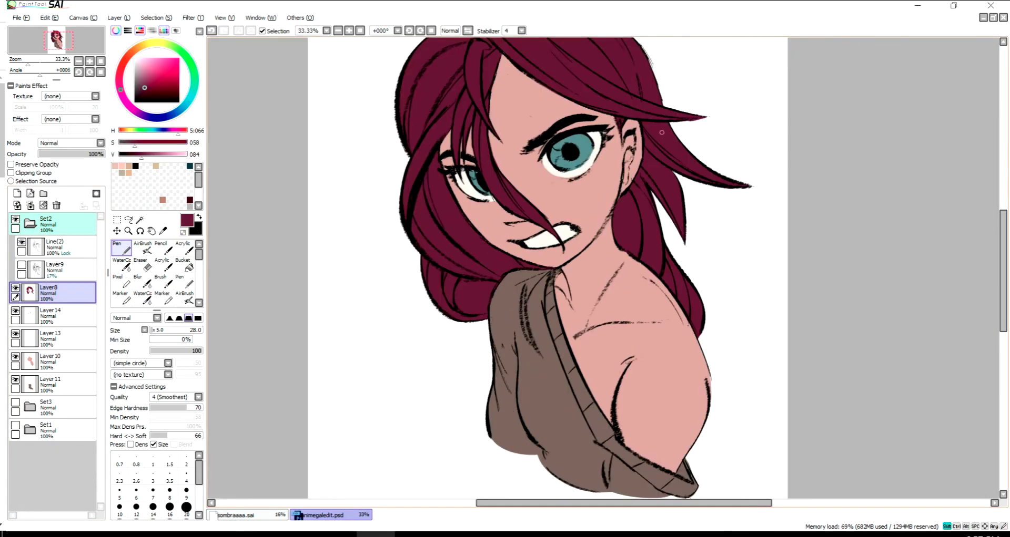
left_click(53, 247)
left_click(143, 96)
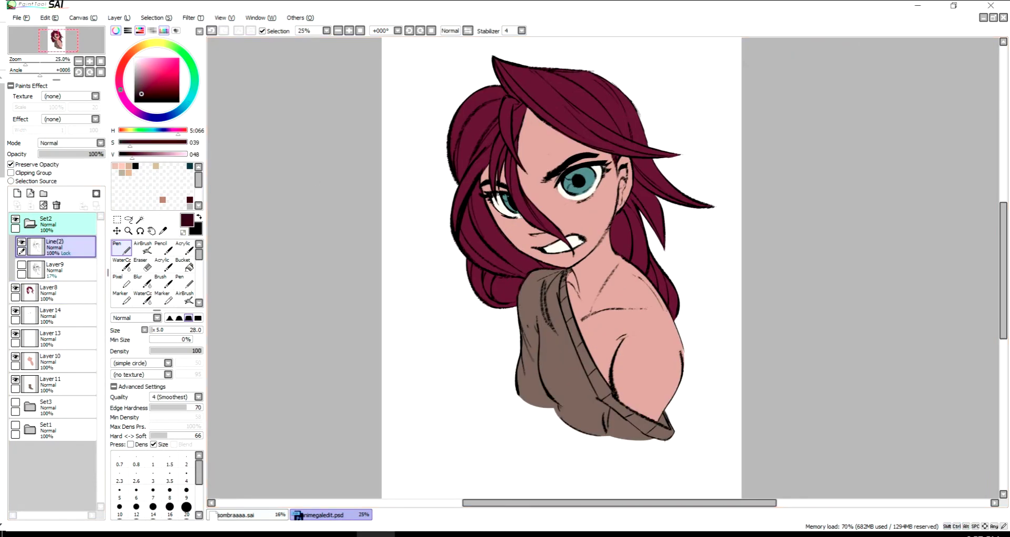
left_click(160, 117)
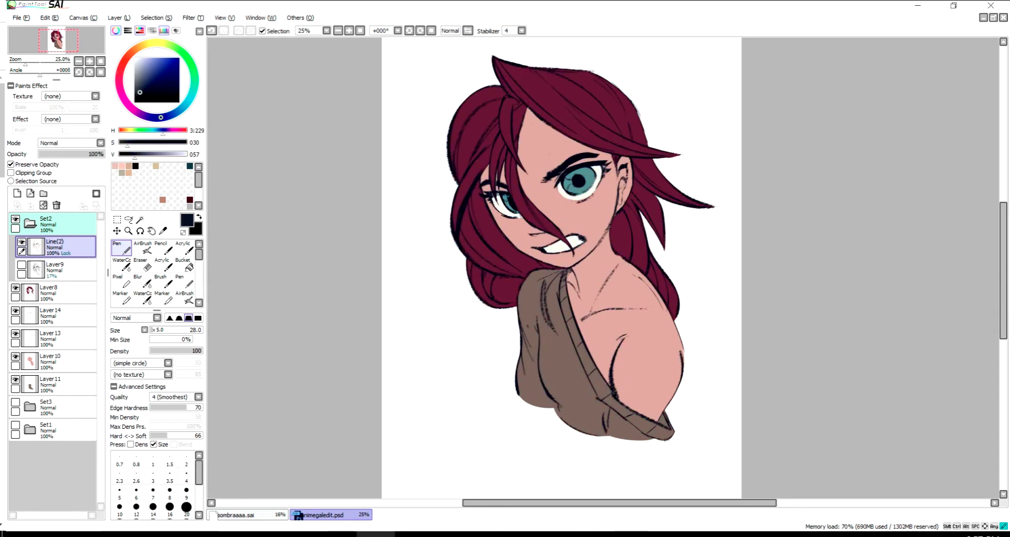
left_click(134, 111)
key("h")
key("h")
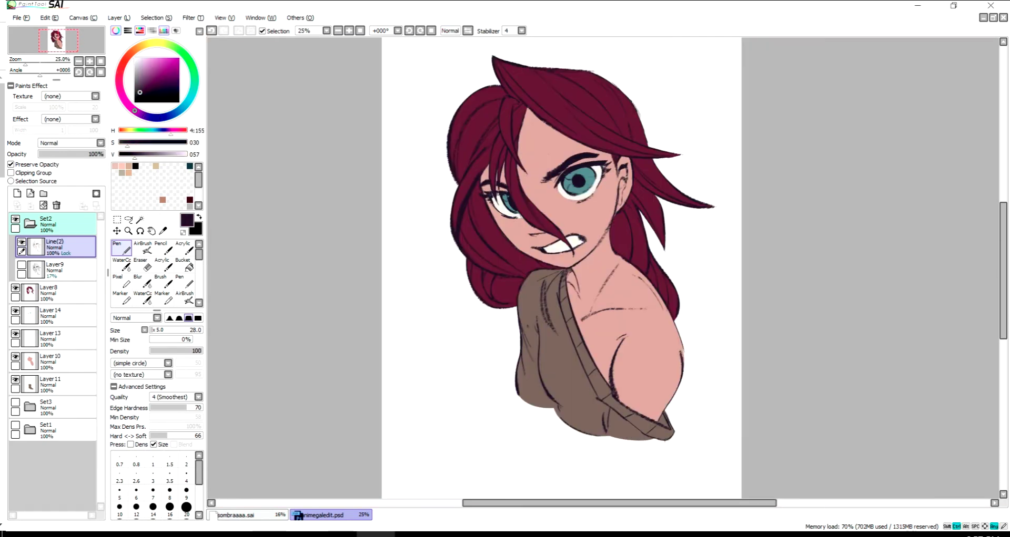
left_click(181, 108)
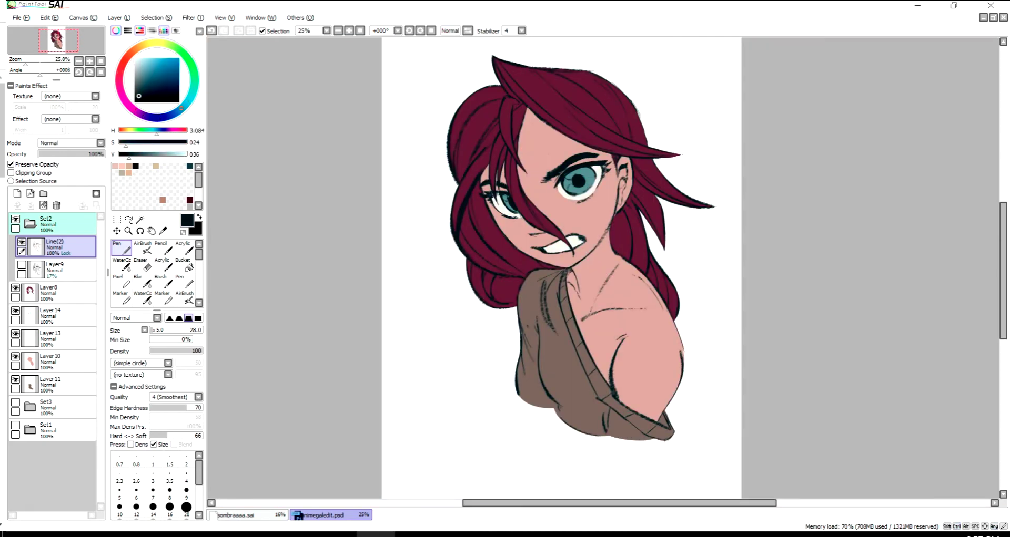
key("h")
key("h")
- Adjust the line art with Hue and Saturation to hue +40, saturation +9 and luminescence +11
key("ctrl+u")
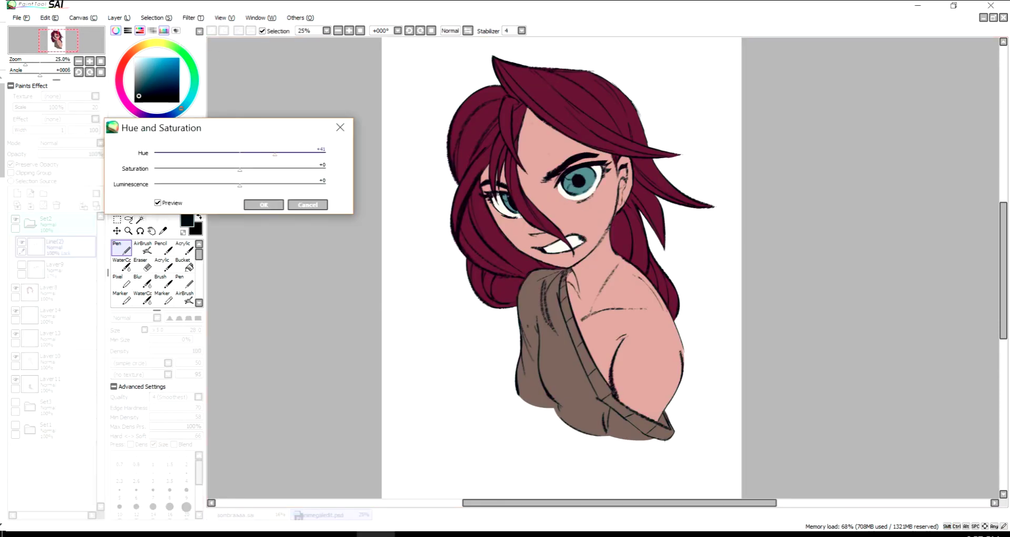
left_click_drag(275, 152, 269, 153)
left_click_drag(240, 184, 251, 168)
left_click_drag(269, 153, 270, 153)
left_click_drag(249, 184, 274, 153)
left_click_drag(245, 184, 248, 184)
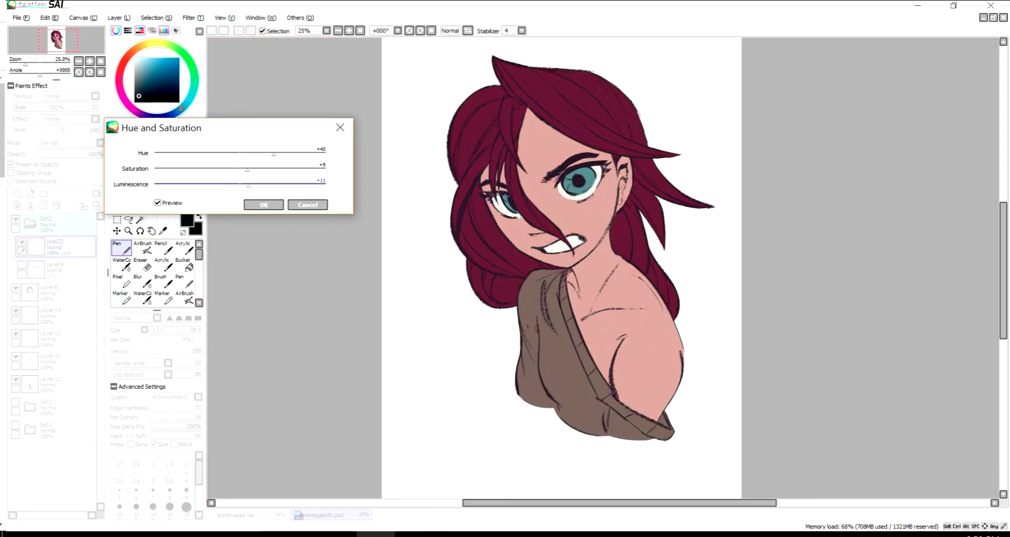
key("minus")
key("Return")
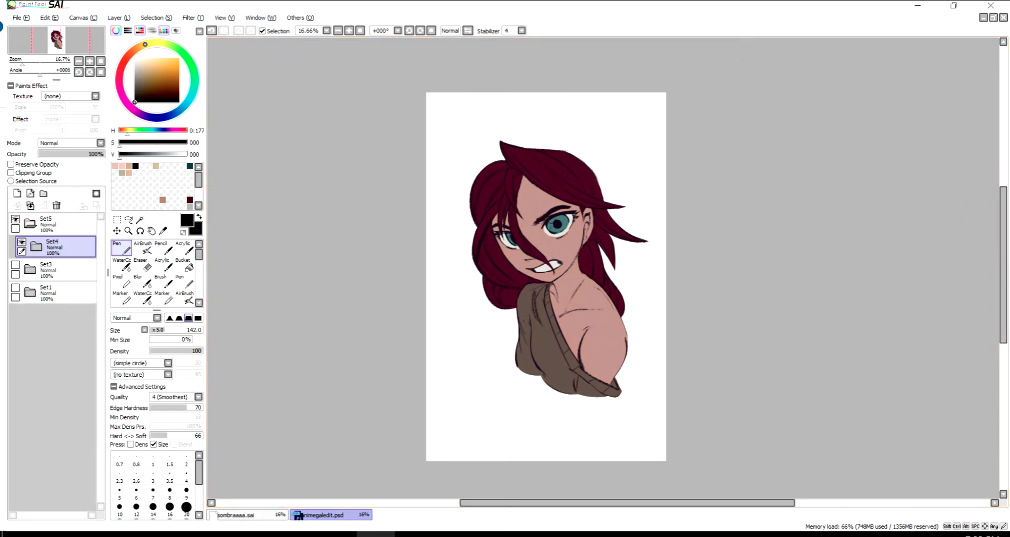
- Set Layer15 above Set4 to Multiply and adjust Set4 with Brightness and Contrast to brightness +23, contrast +7 and color deepen +6
left_click(100, 143)
key("alt+t")
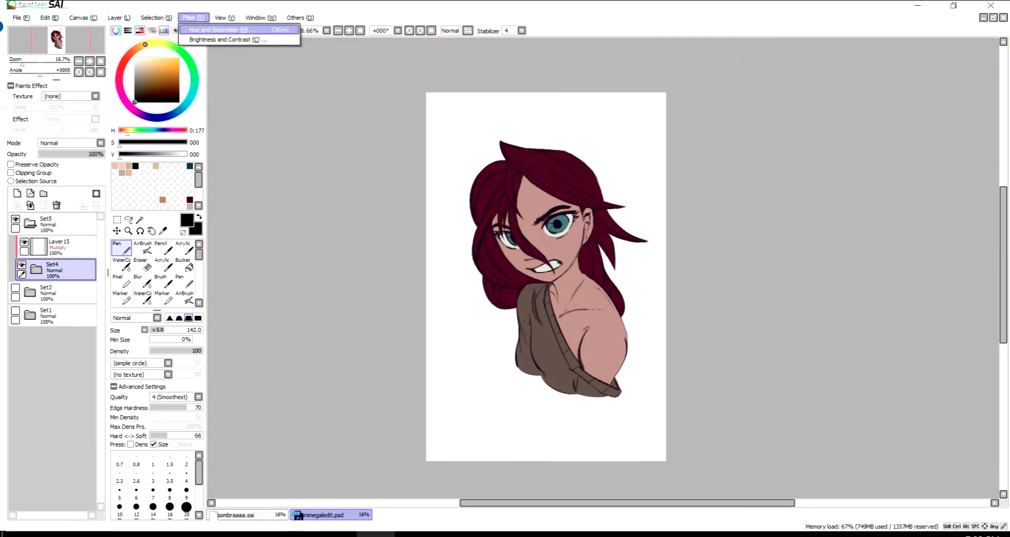
key("Return")
left_click_drag(199, 175, 205, 176)
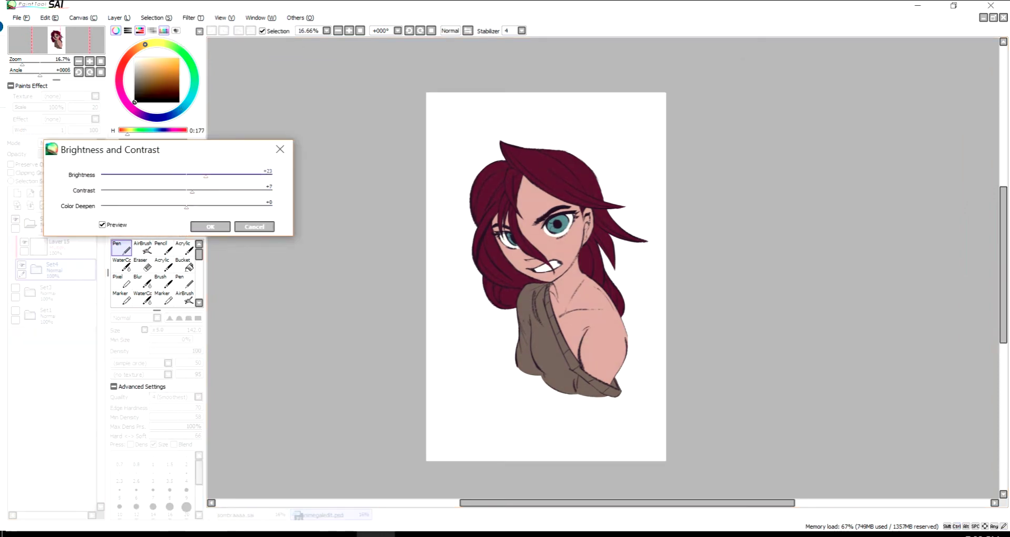
left_click_drag(186, 207, 191, 207)
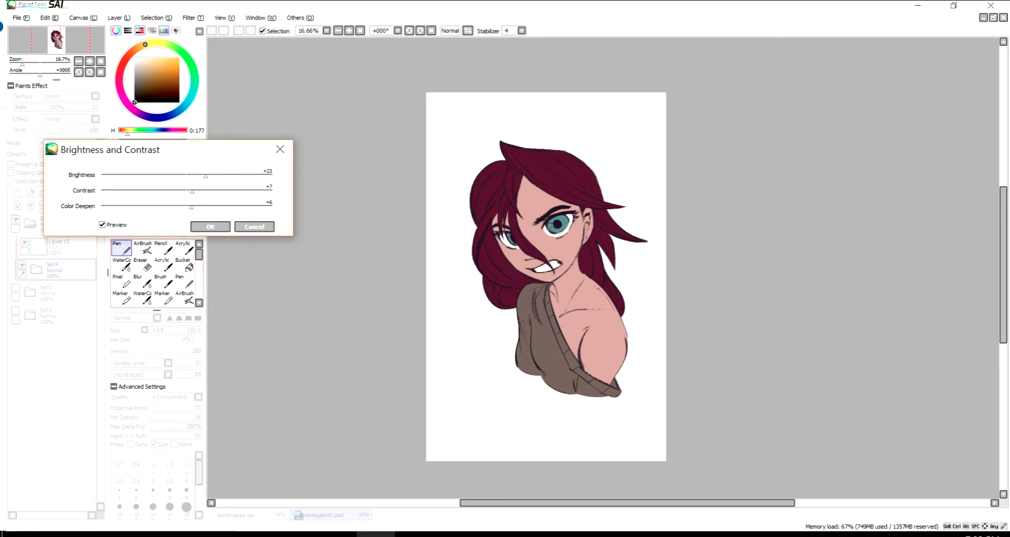
left_click(210, 226)
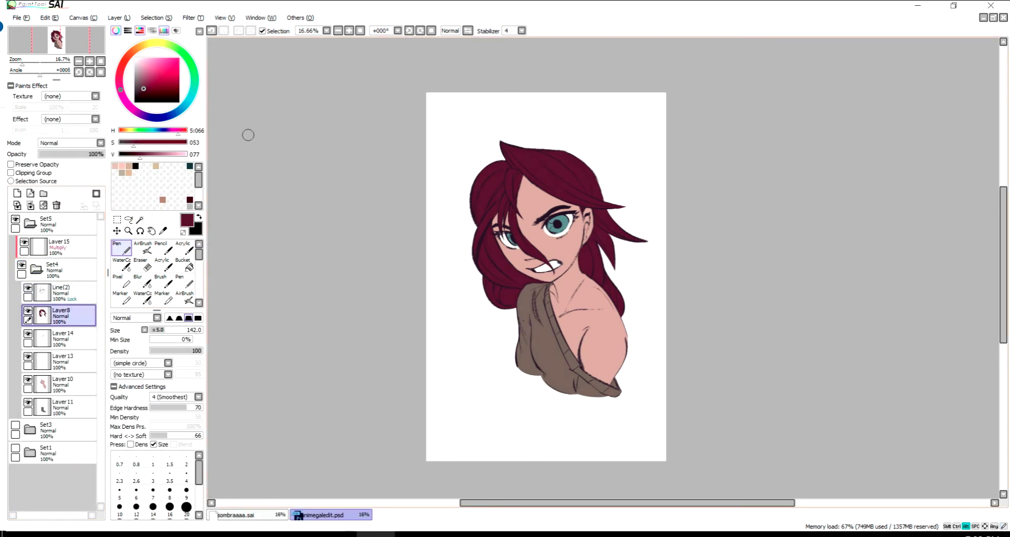
- Select Layer15, choose the Acrylic brush and set the layer's blending mode to Normal
left_click(36, 269)
left_click(59, 246)
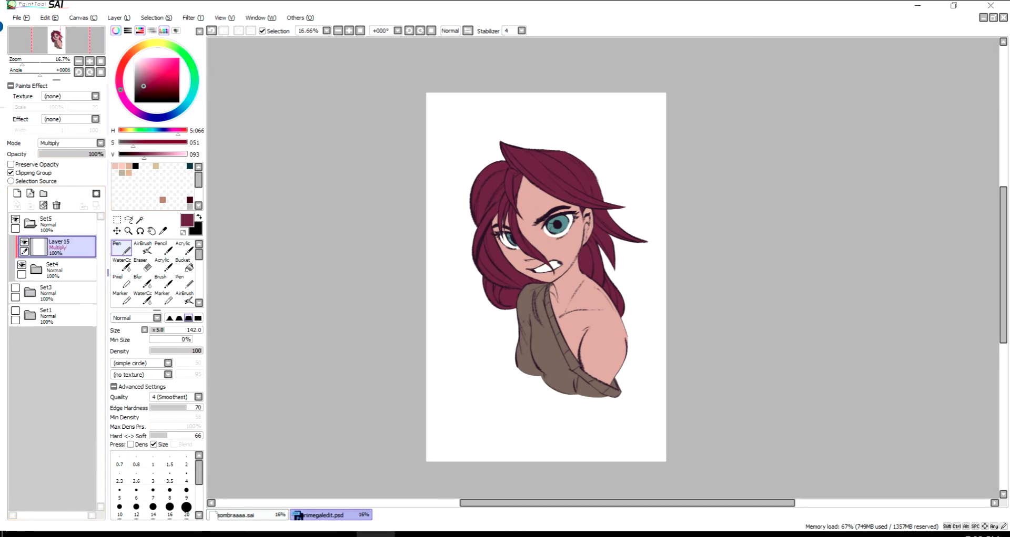
left_click(162, 263)
left_click(71, 143)
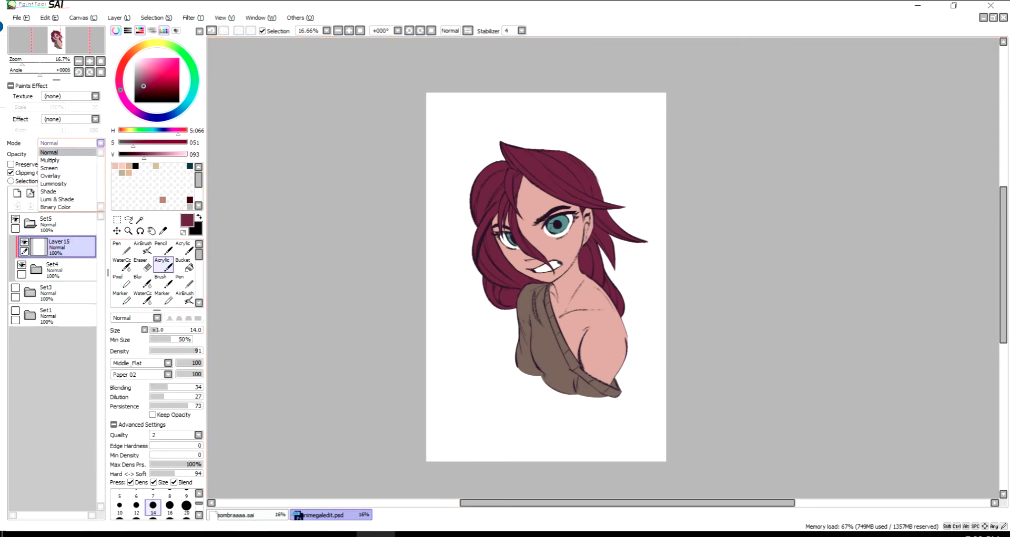
left_click(58, 152)
- Paint a dark purple shadow of hue 4:058, saturation 048 and value 066 over the braid-side face and hair, and set Layer15's opacity to 38%
left_click(141, 92)
left_click(148, 116)
left_click(142, 90)
left_click_drag(508, 284, 476, 213)
left_click(63, 154)
- Shade the hair-covered side of the face, the mouth and the neck below the jaw on Layer15
key("ctrl+plus")
key("ctrl+plus")
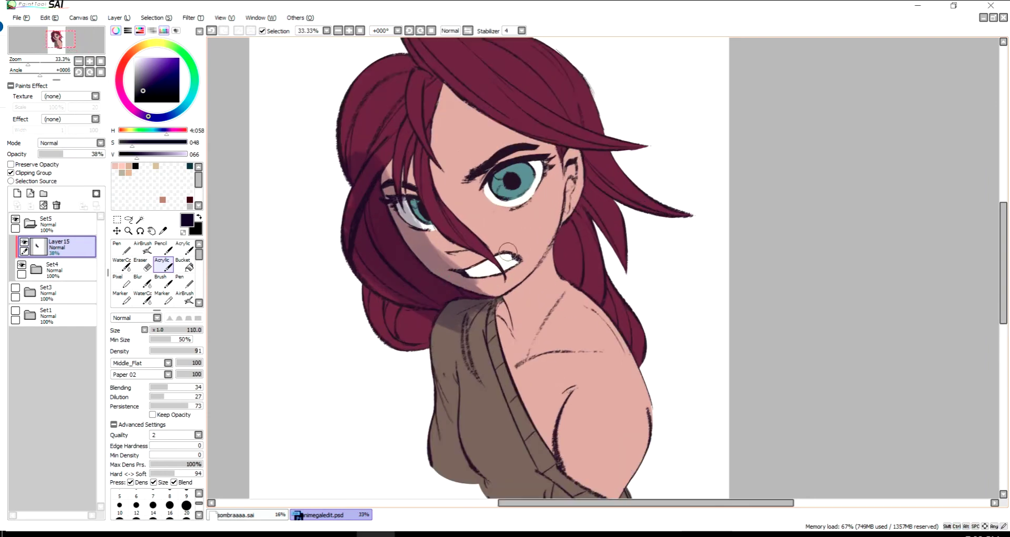
mouse_move(402, 155)
left_mouse_down()
mouse_move(410, 205)
mouse_move(453, 253)
mouse_move(441, 250)
left_mouse_up()
key("h")
key("h")
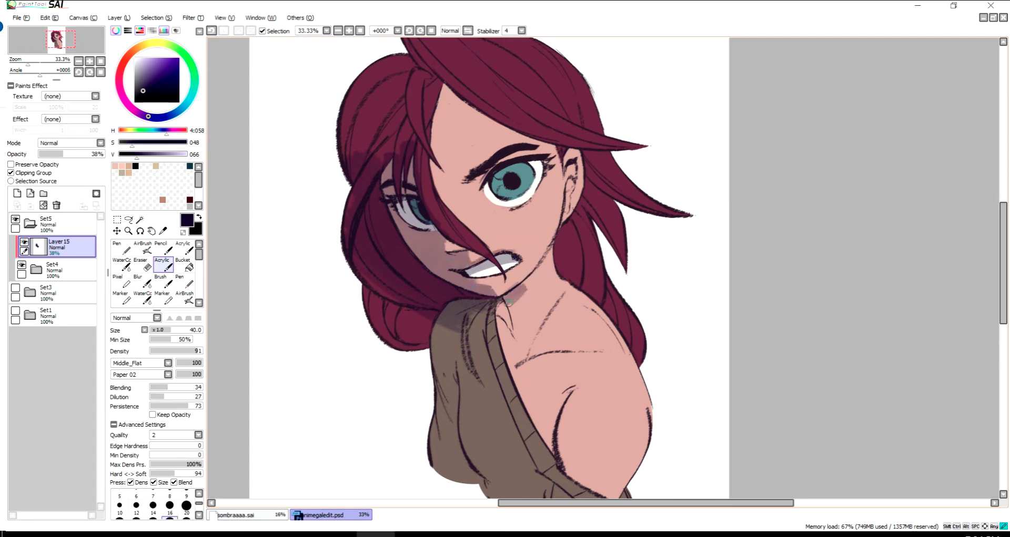
key("bracketright")
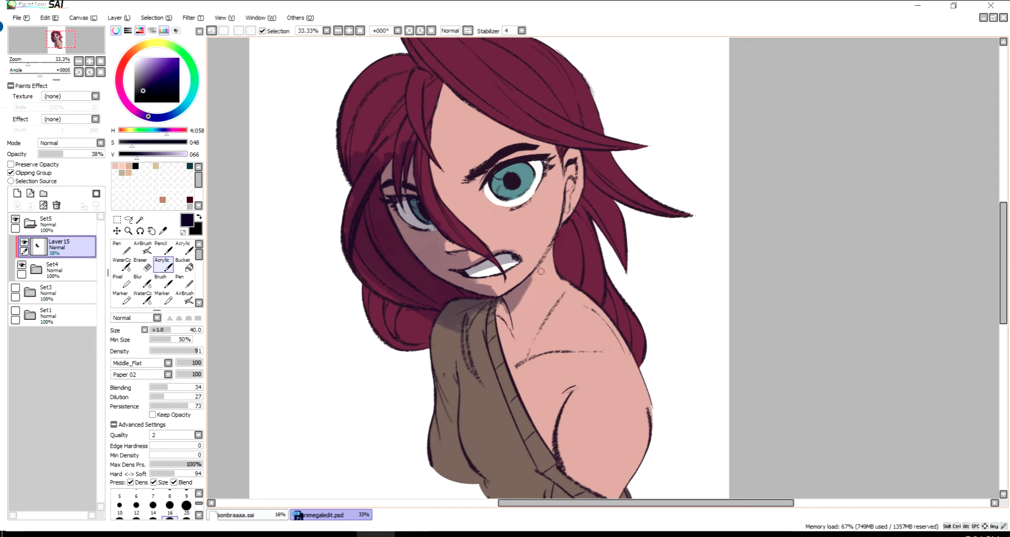
left_click_drag(542, 266, 539, 328)
- Shade the forehead beneath the bangs and the hair strands falling over the face
key("bracketright")
key("bracketright")
key("bracketright")
mouse_move(468, 205)
left_mouse_down()
mouse_move(429, 179)
mouse_move(553, 238)
left_mouse_up()
key("bracketleft")
key("bracketleft")
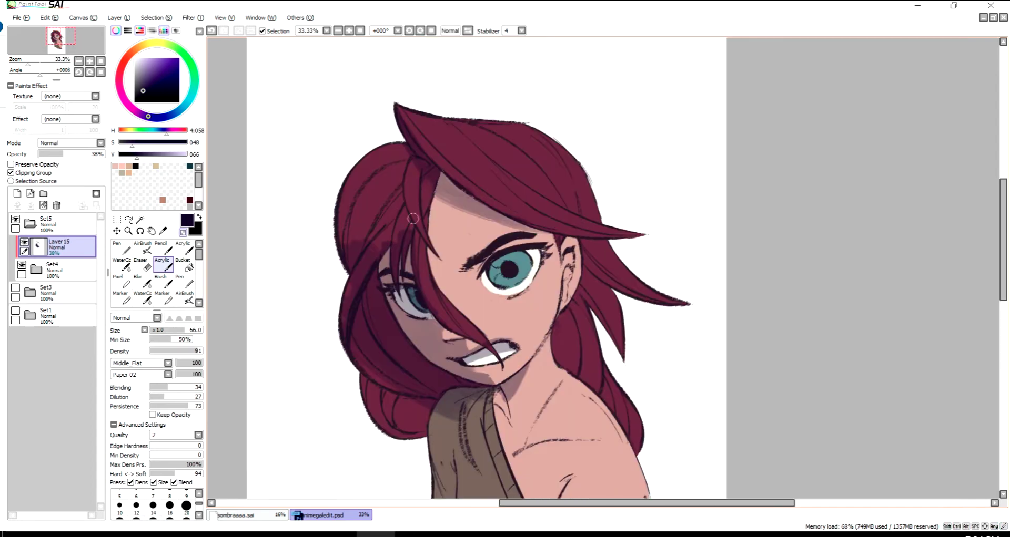
mouse_move(413, 219)
left_mouse_down()
mouse_move(398, 248)
mouse_move(400, 208)
mouse_move(422, 267)
left_mouse_up()
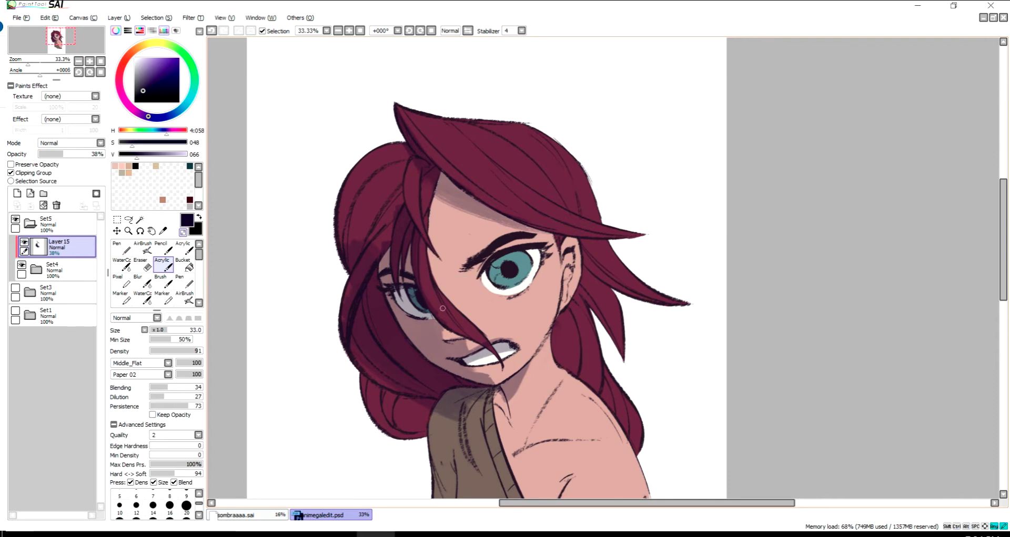
- Try shadow strokes along the outer curve of the gathered hair, undo the last one and touch up the bangs' edge
left_click_drag(358, 208, 339, 245)
left_click_drag(350, 168, 407, 146)
key("ctrl+z")
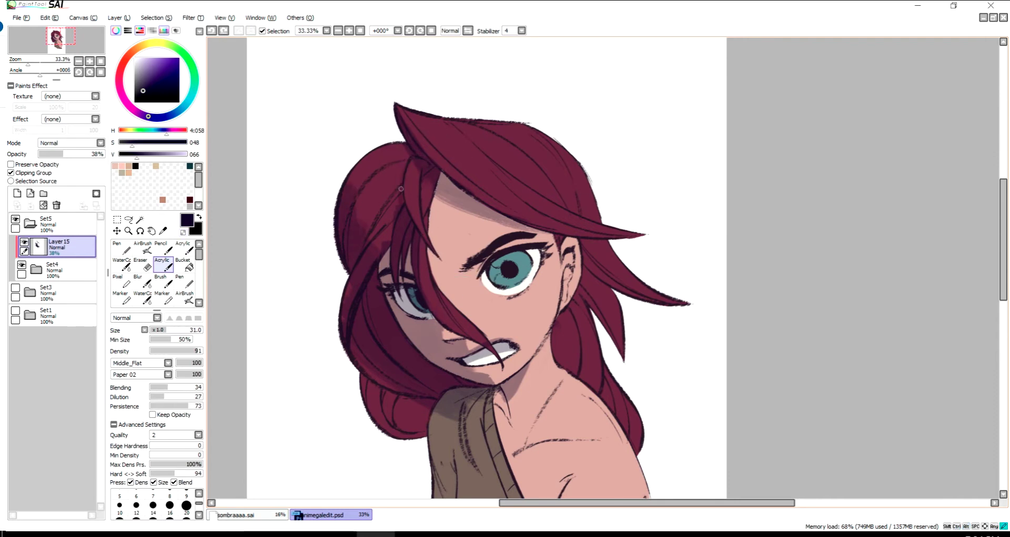
left_click_drag(451, 169, 463, 170)
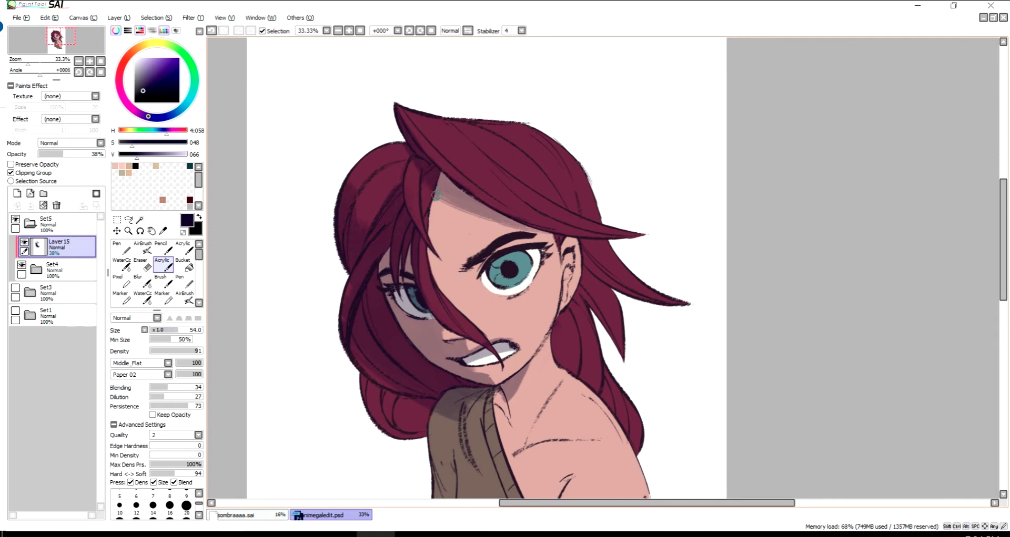
- Shade across the shirt and change the shadow color to maroon of hue 5:037, saturation 072 and value 075
mouse_move(411, 389)
left_mouse_down()
mouse_move(369, 415)
mouse_move(457, 313)
mouse_move(515, 336)
mouse_move(527, 324)
mouse_move(516, 437)
mouse_move(550, 362)
mouse_move(610, 447)
left_mouse_up()
key("h")
key("ctrl+minus")
key("h")
key("h")
key("h")
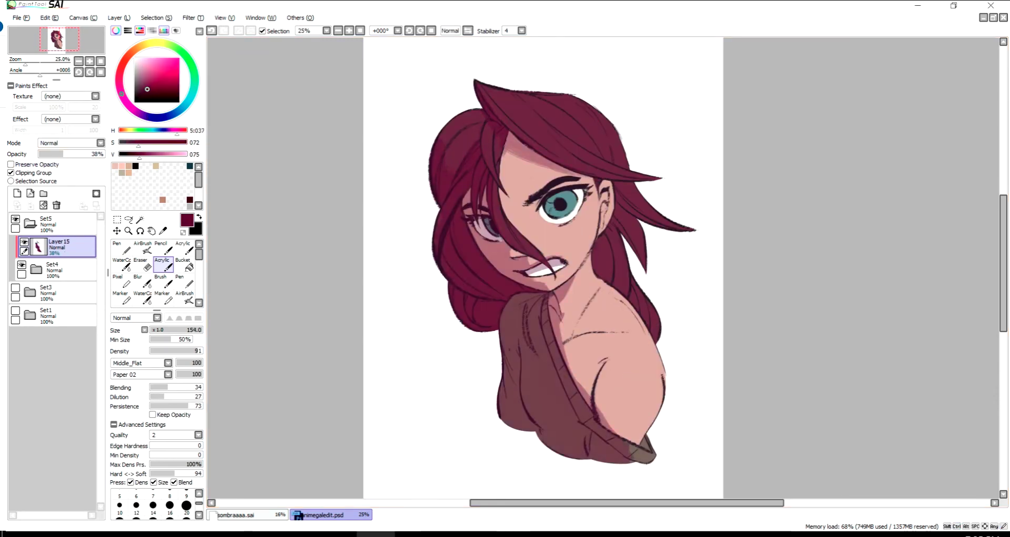
- Shade the upper arm along the shirt's edge, checking the drawing in mirrored view
left_click_drag(619, 449, 597, 404)
key("h")
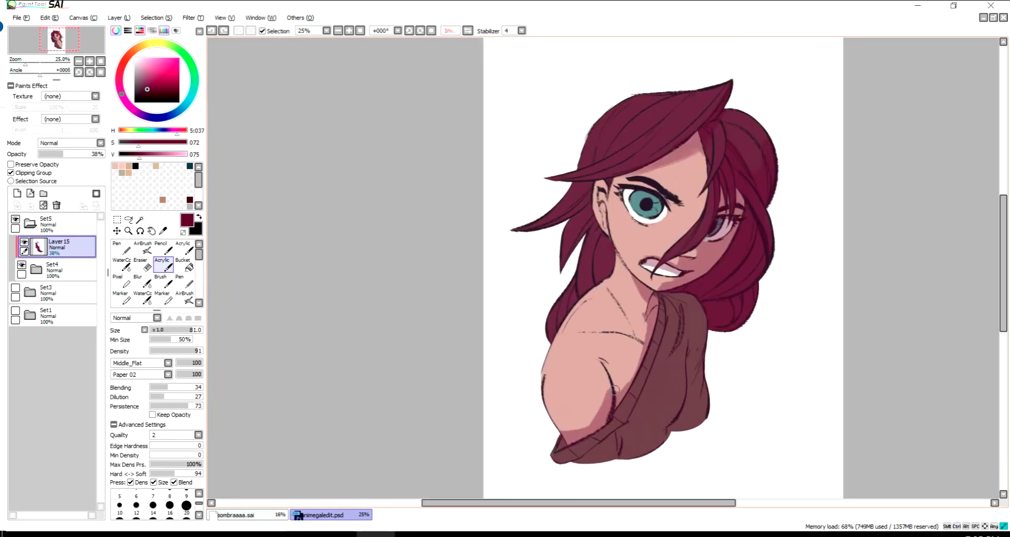
key("h")
mouse_move(645, 365)
left_mouse_down()
mouse_move(599, 271)
mouse_move(604, 240)
mouse_move(652, 208)
mouse_move(612, 236)
mouse_move(626, 219)
mouse_move(614, 226)
mouse_move(613, 196)
mouse_move(603, 207)
mouse_move(584, 189)
mouse_move(629, 129)
mouse_move(631, 156)
mouse_move(637, 137)
left_mouse_up()
- Set Layer15 to Multiply at 42% opacity and sketch a light-direction arrow above the head on new Layer16
left_click(71, 143)
left_click(58, 152)
key("minus")
key("ctrl+shift+n")
key("ctrl+t")
key("Return")
key("plus")
- Shade the collarbone and chest beside the shirt's neckline on Layer15, varying the Acrylic brush size
key("h")
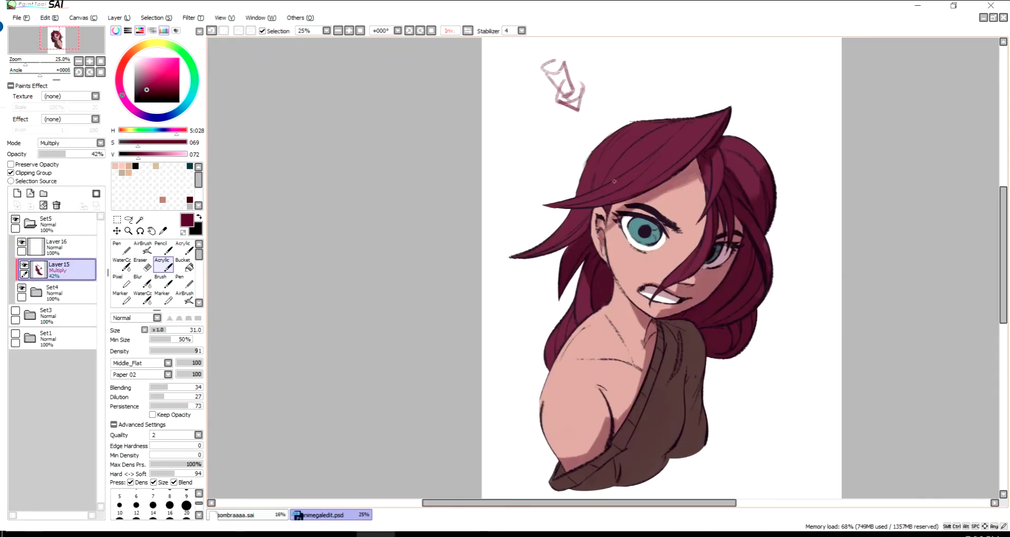
key("h")
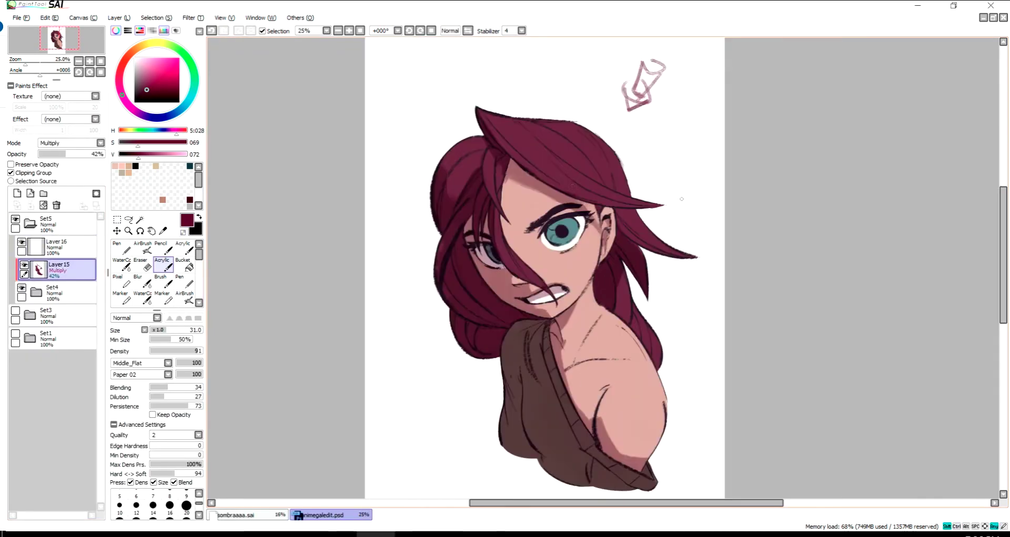
key("bracketleft")
key("minus")
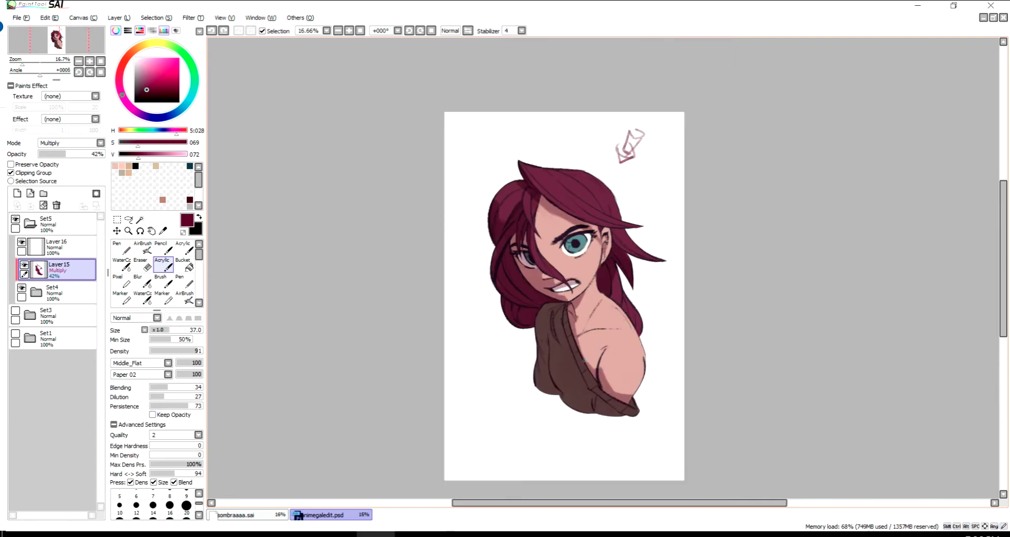
key("bracketleft")
key("bracketleft")
key("bracketleft")
key("bracketright")
key("bracketright")
key("bracketright")
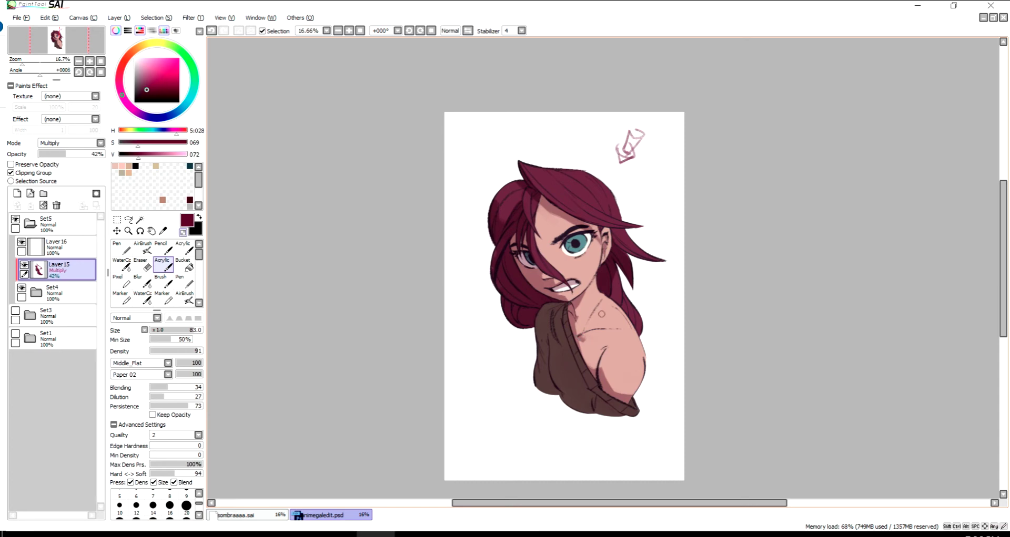
key("plus")
key("bracketleft")
key("bracketleft")
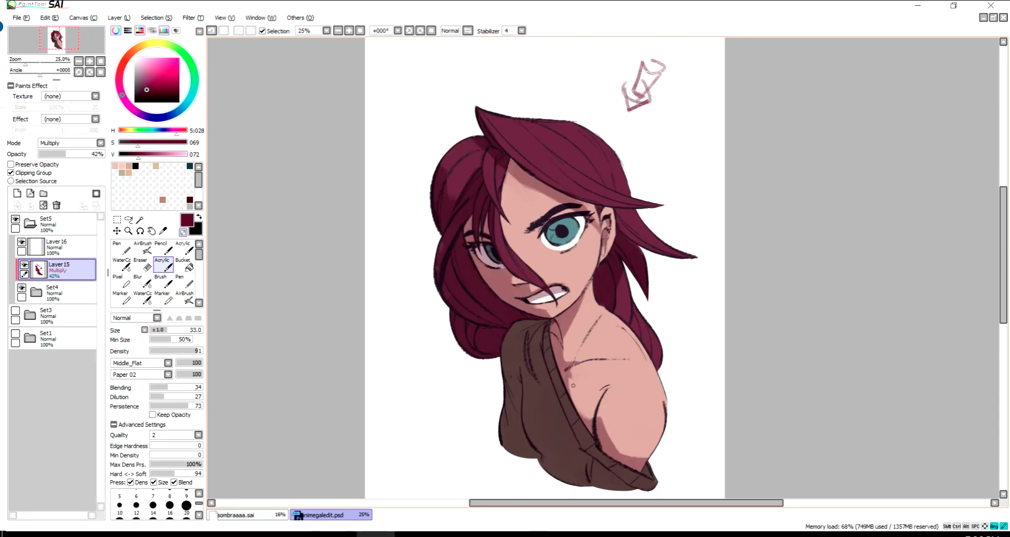
- Refine the shadow along the shirt's neckline with the Acrylic brush reduced to size 14
key("minus")
key("plus")
key("bracketright")
key("bracketright")
key("bracketright")
key("bracketright")
key("bracketright")
key("bracketright")
key("bracketleft")
key("bracketleft")
key("bracketleft")
key("bracketleft")
key("bracketleft")
key("bracketleft")
key("bracketleft")
key("bracketleft")
key("bracketleft")
key("bracketleft")
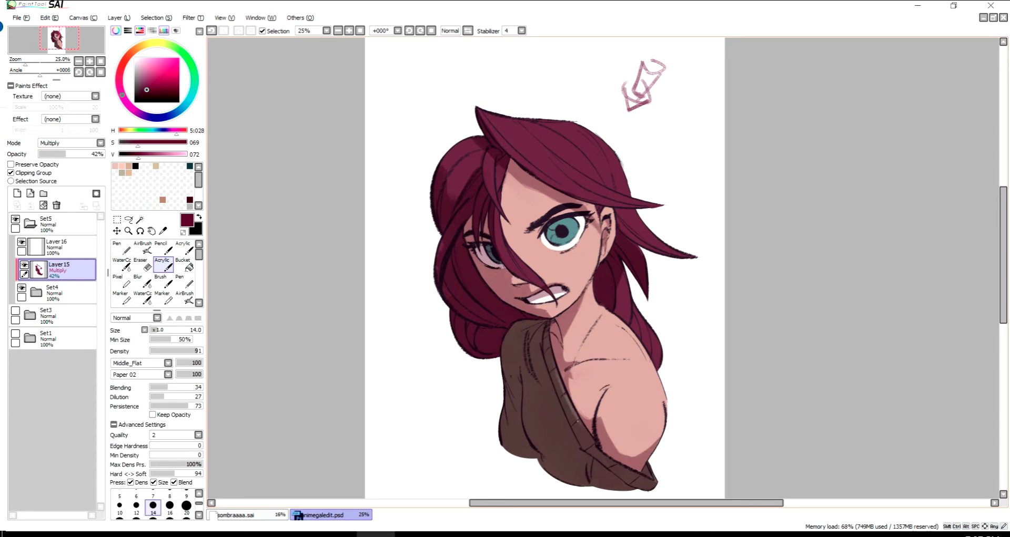
- Shade the hair hanging behind the neck on Layer15, checking the portrait in mirrored view
key("bracketright")
key("bracketright")
key("bracketright")
key("bracketright")
key("bracketright")
key("bracketright")
key("bracketleft")
key("bracketleft")
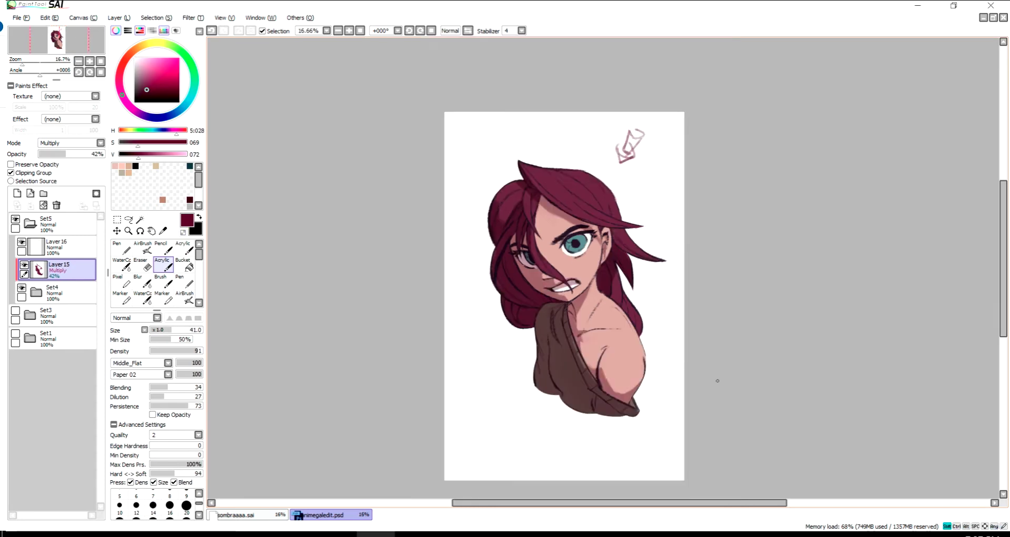
key("h")
key("h")
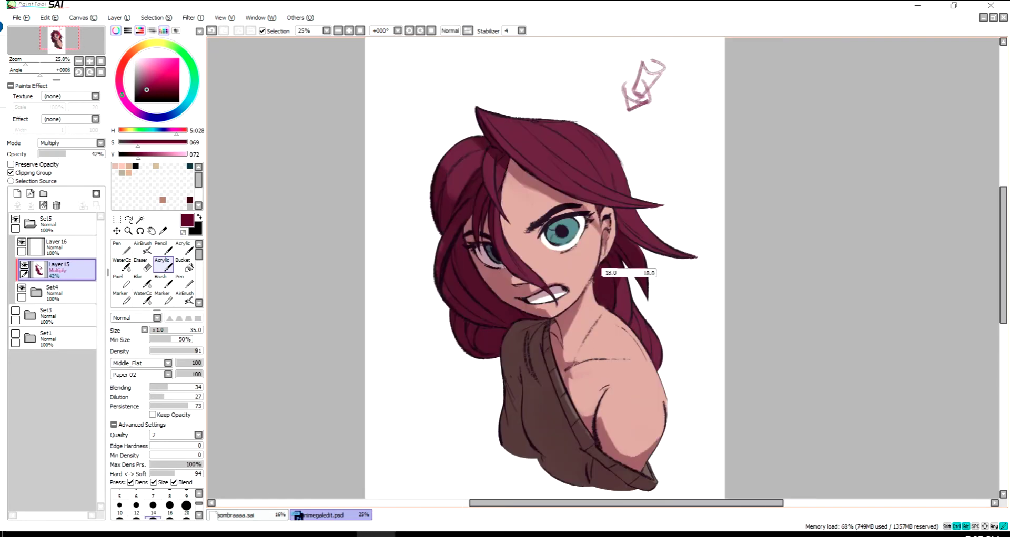
key("bracketright")
key("bracketright")
key("bracketright")
key("h")
key("h")
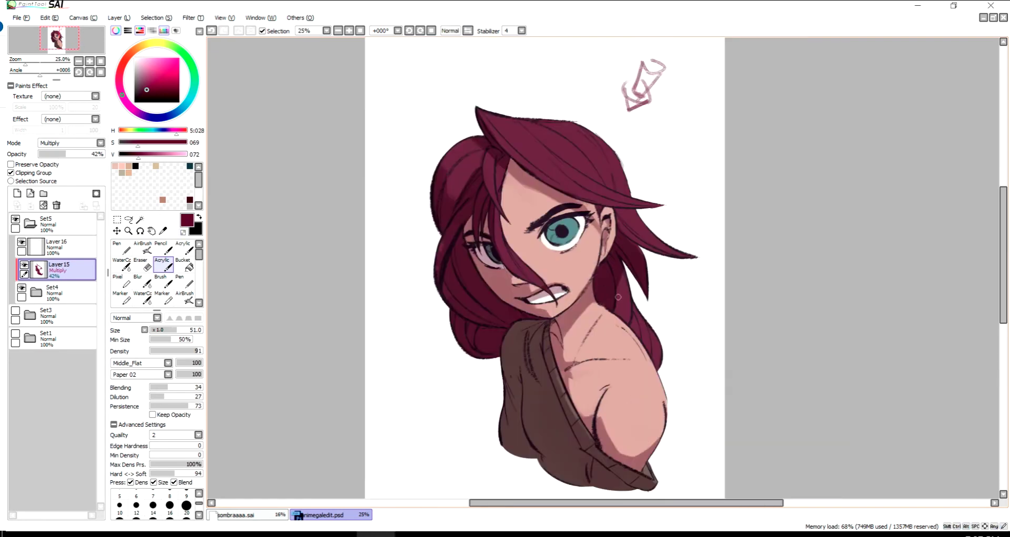
- Try a size 94 shadow stroke on the gathered hair, undo it and touch up the bangs' root at size 35
key("bracketright")
key("bracketright")
key("bracketright")
key("bracketright")
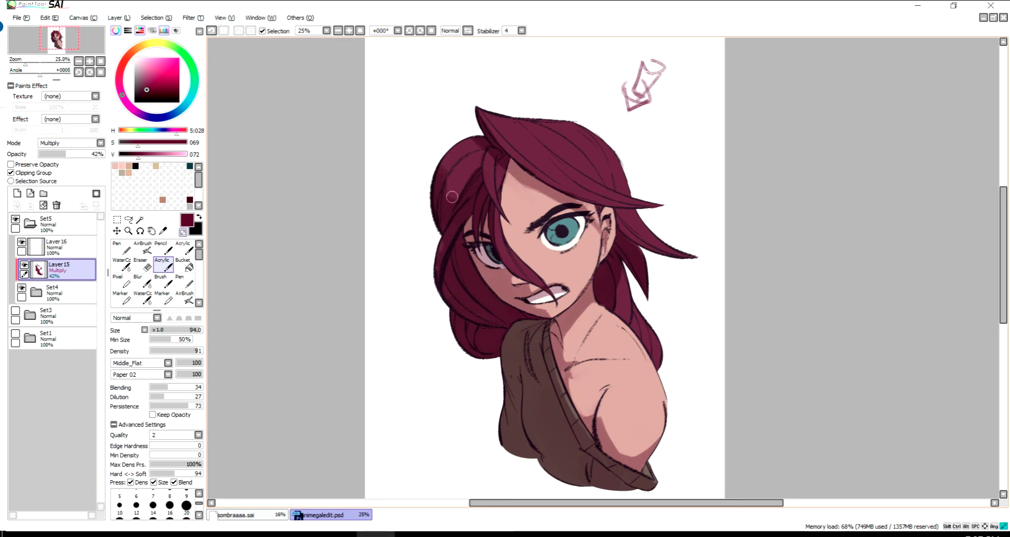
key("ctrl+z")
key("bracketleft")
key("bracketleft")
key("bracketleft")
key("bracketleft")
key("bracketleft")
key("bracketleft")
left_click(512, 158)
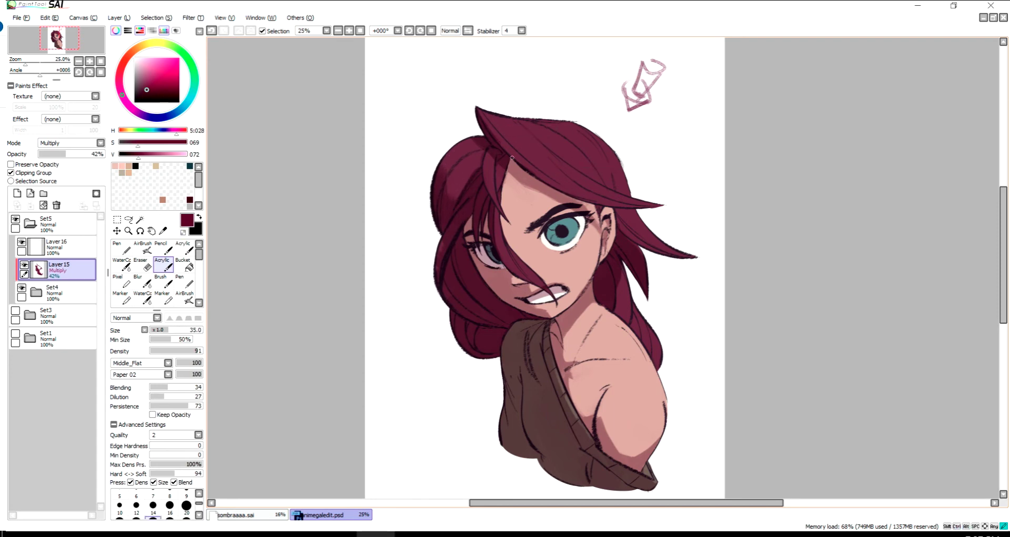
- Try refining the shadow beside the nose with a size 23 brush and undo the last stroke
key("bracketright")
key("h")
key("h")
key("bracketleft")
key("bracketleft")
key("bracketleft")
key("bracketleft")
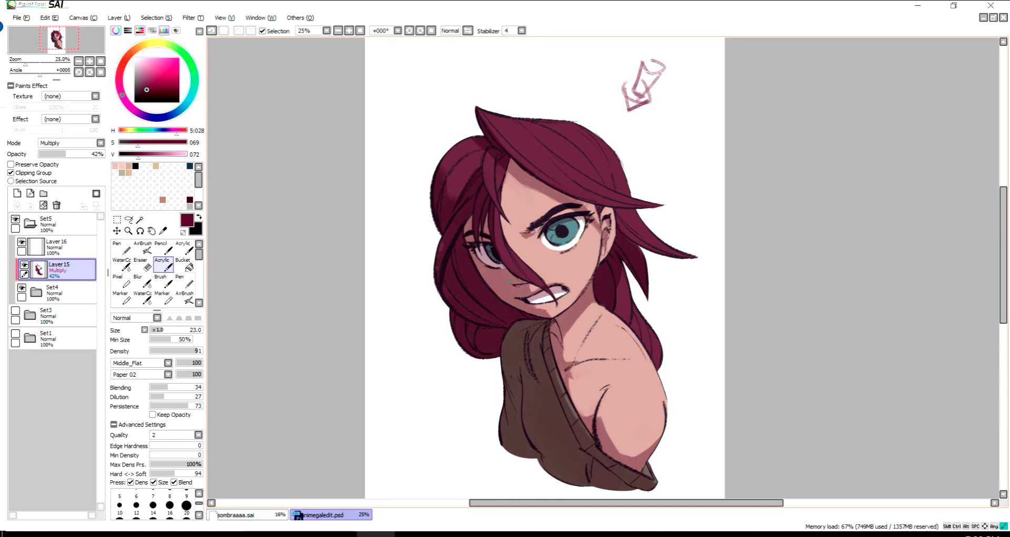
key("ctrl+z")
- Shade the teeth and the corner of the mouth on Layer15, redoing the unwanted stroke
left_click_drag(552, 314, 544, 300)
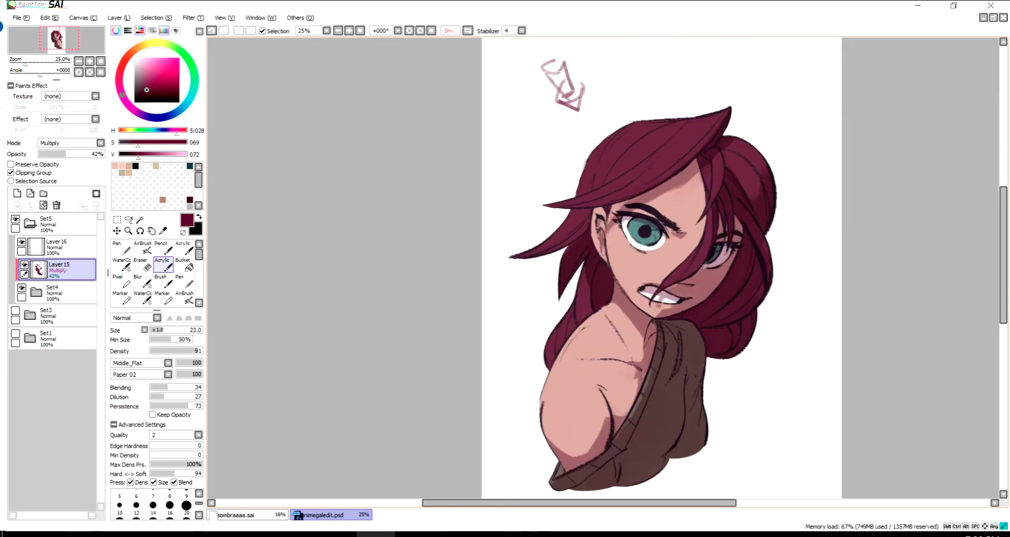
left_click_drag(552, 312, 551, 303)
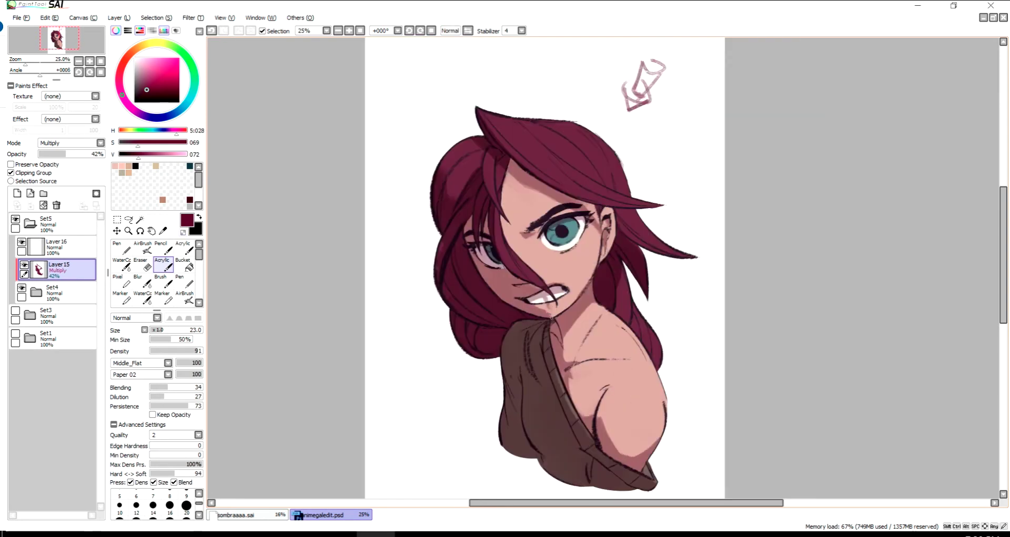
key("ctrl+z")
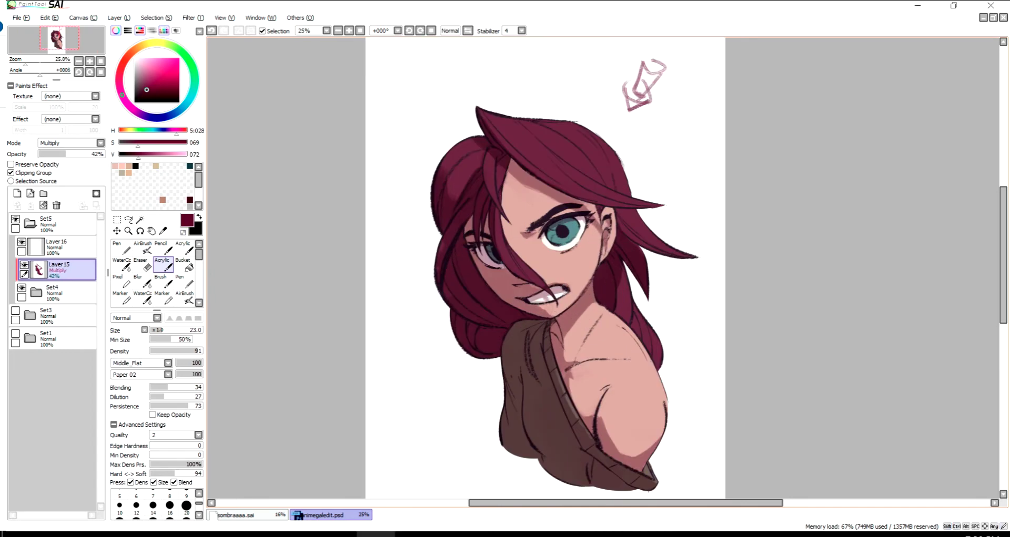
left_click_drag(542, 304, 545, 304)
- Shade the temple between the eye and the ear on Layer15 and check the whole portrait
key("bracketleft")
key("bracketleft")
left_click_drag(605, 236, 586, 210)
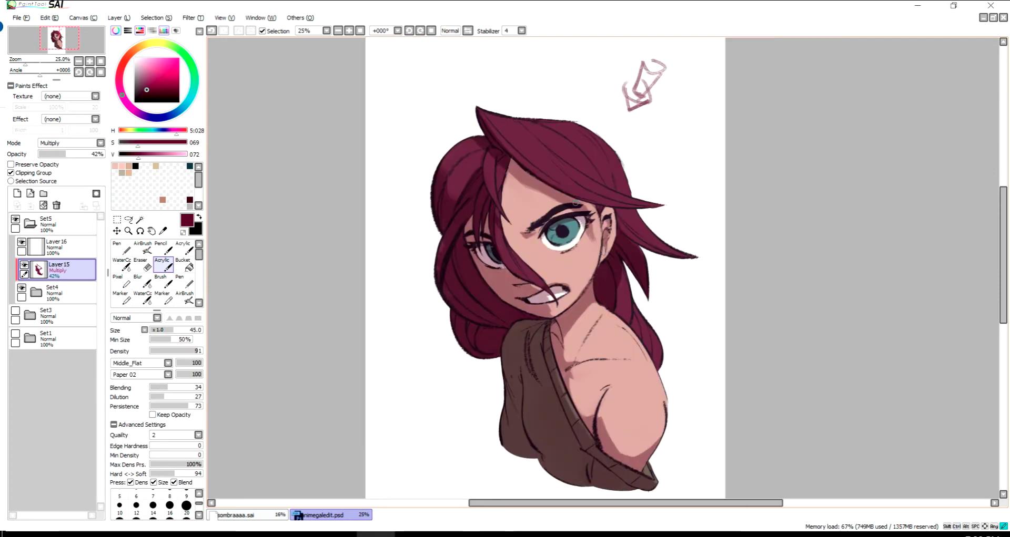
mouse_move(599, 223)
left_mouse_down()
mouse_move(612, 223)
mouse_move(597, 224)
left_mouse_up()
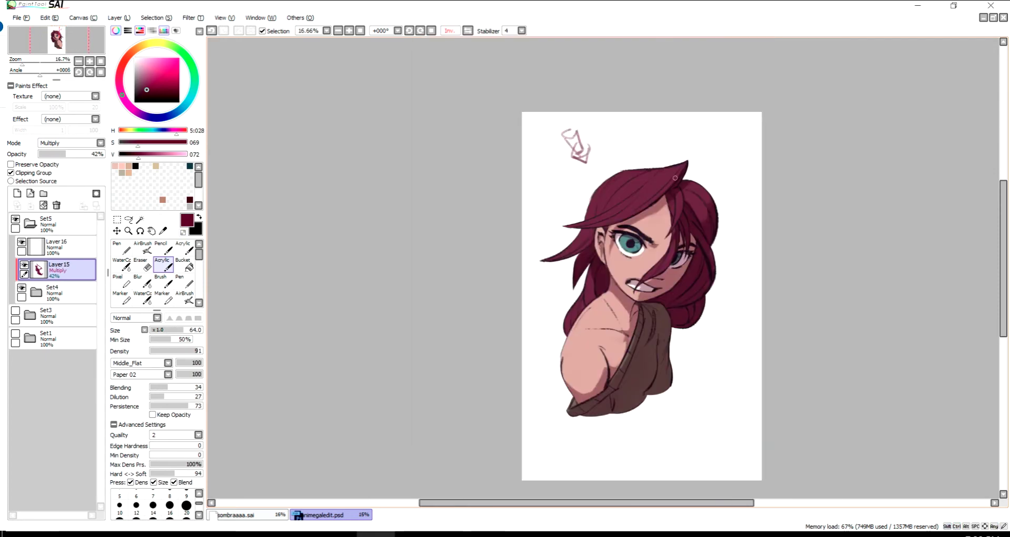
scroll(610, 299, "down", 1)
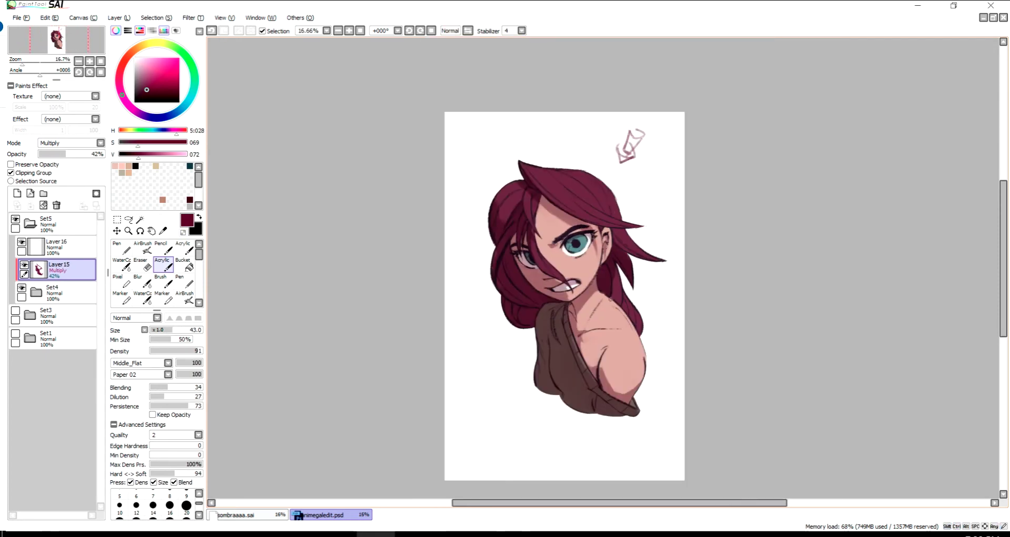
- Sketch a small sun beside the hair on Layer16 and add a clipped Lumi & Shade layer at 48% opacity above Set4
left_click(56, 247)
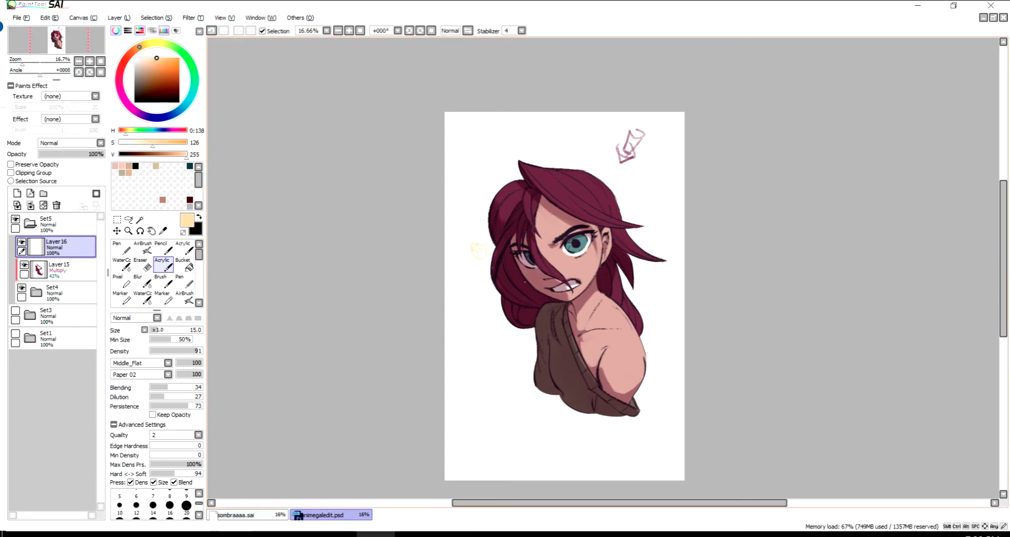
left_click(17, 193)
left_click(11, 173)
left_click(100, 143)
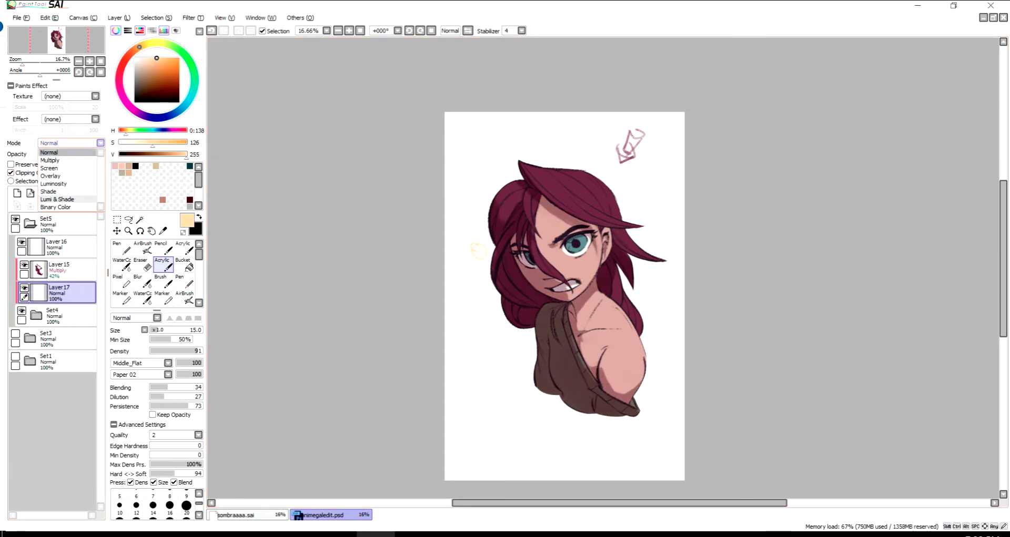
left_click(58, 200)
left_click(70, 154)
- Paint light on the lower gathered hair, recolor it pale yellow at 57% layer opacity, and place the light layer above Layer15
left_click_drag(495, 287, 513, 321)
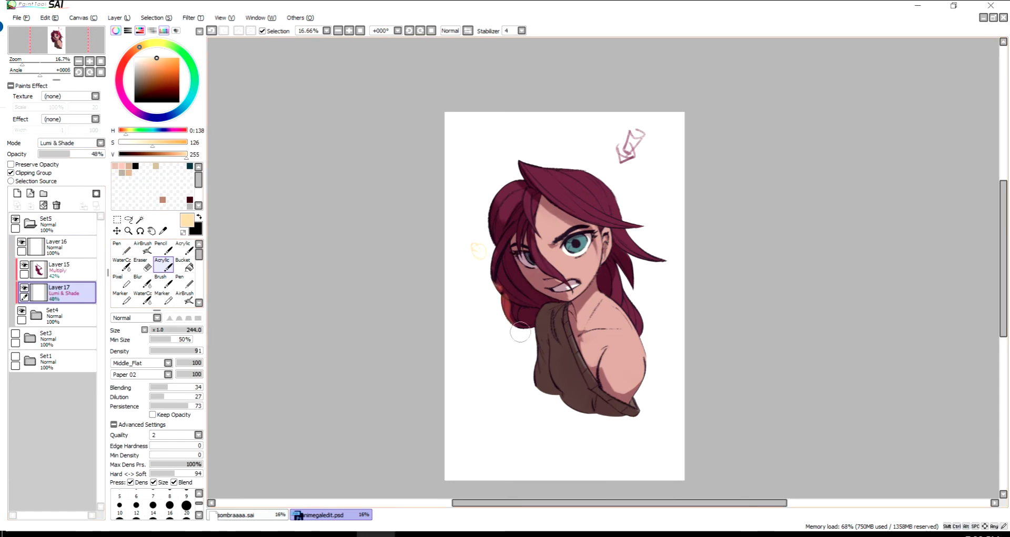
left_click_drag(156, 58, 147, 57)
left_click_drag(70, 154, 76, 154)
left_click(10, 164)
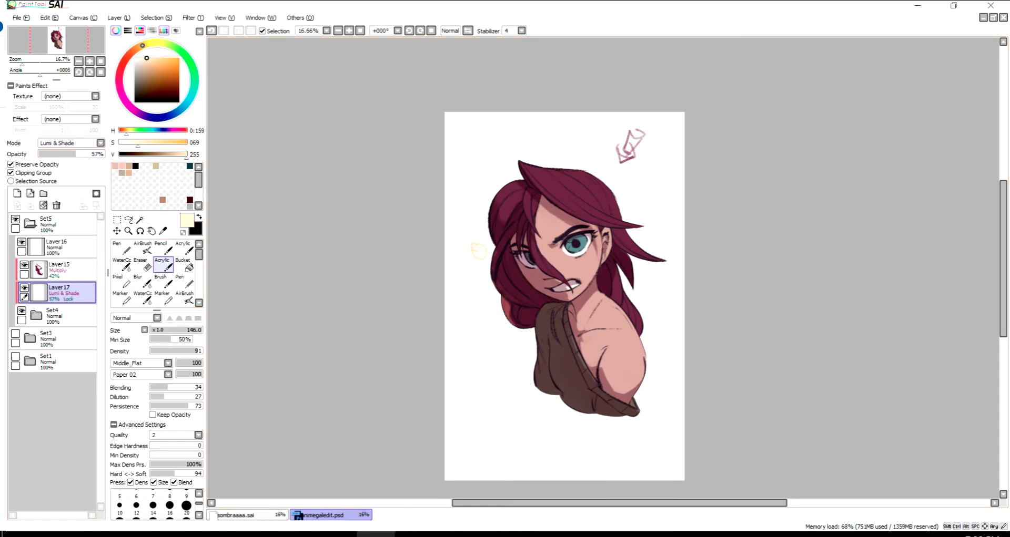
left_click(11, 164)
left_click_drag(58, 292, 58, 265)
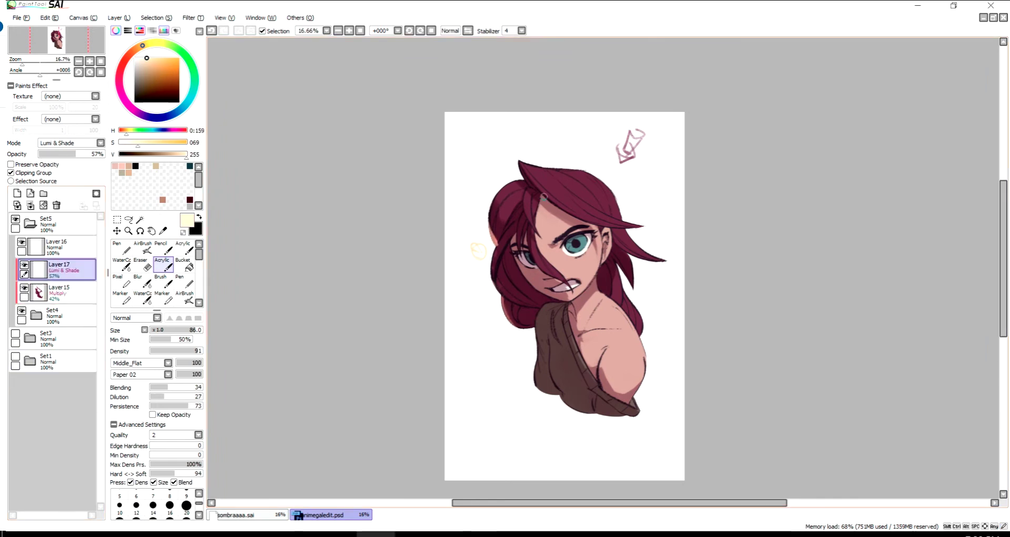
- Paint rim light on the gathered hair's outer edge and the bangs' root, undo stray strokes, and raise Layer17's opacity to 68%
scroll(543, 197, "up", 1)
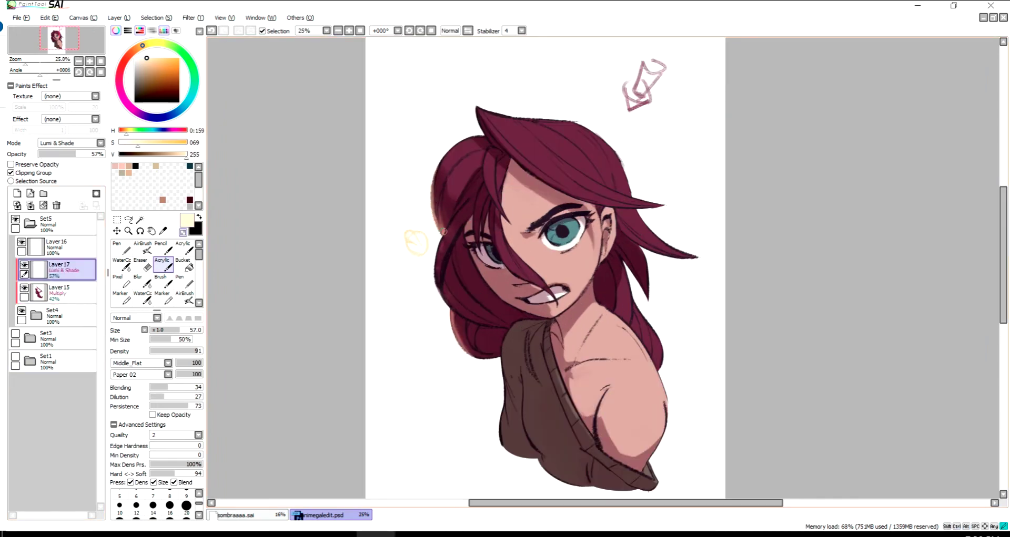
left_click_drag(438, 199, 448, 233)
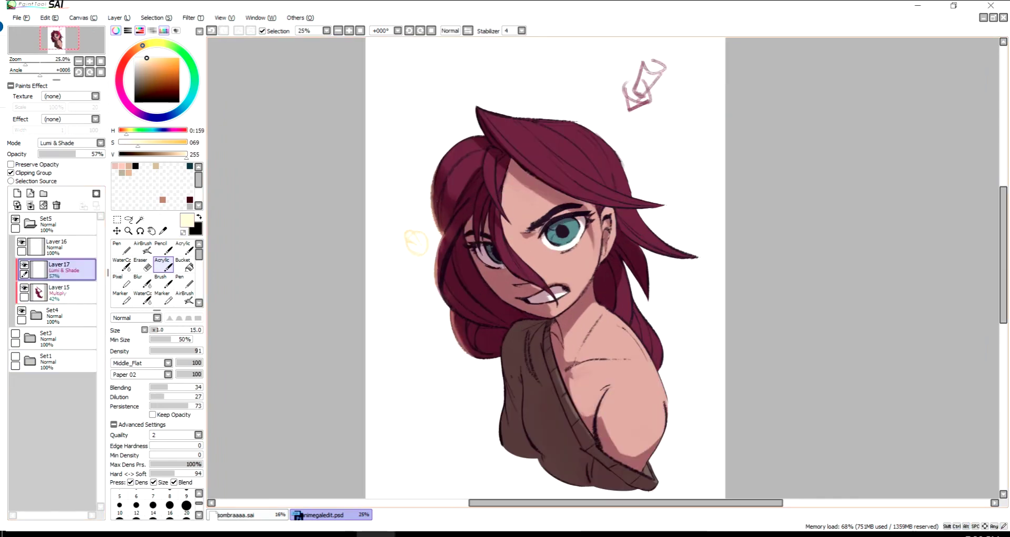
key("ctrl+z")
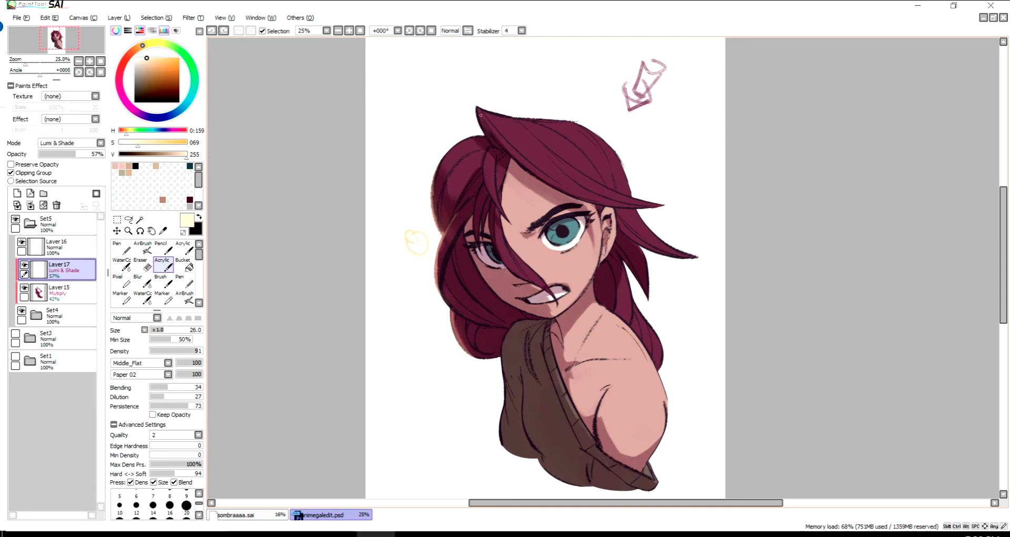
mouse_move(478, 111)
left_mouse_down()
mouse_move(502, 150)
mouse_move(497, 168)
left_mouse_up()
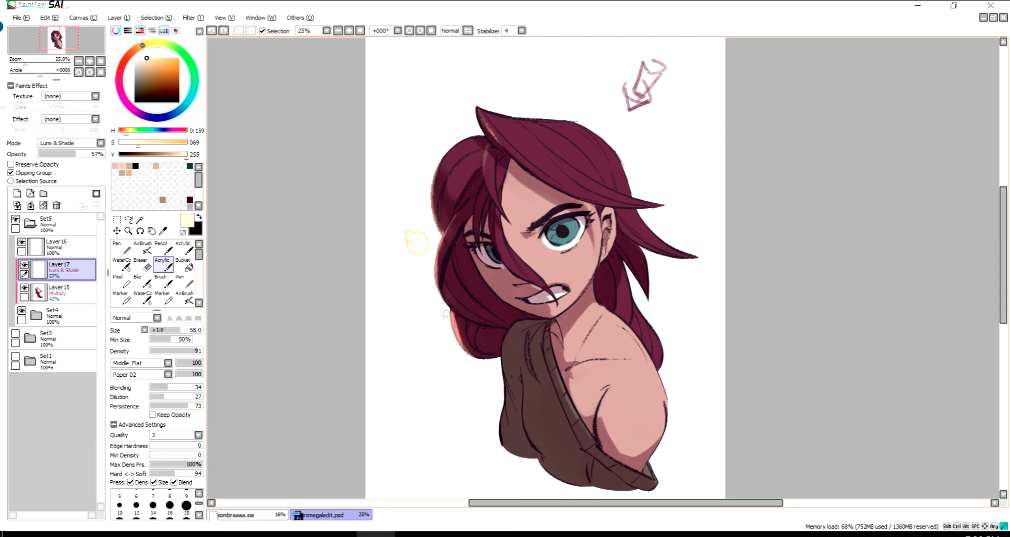
left_click_drag(445, 314, 453, 345)
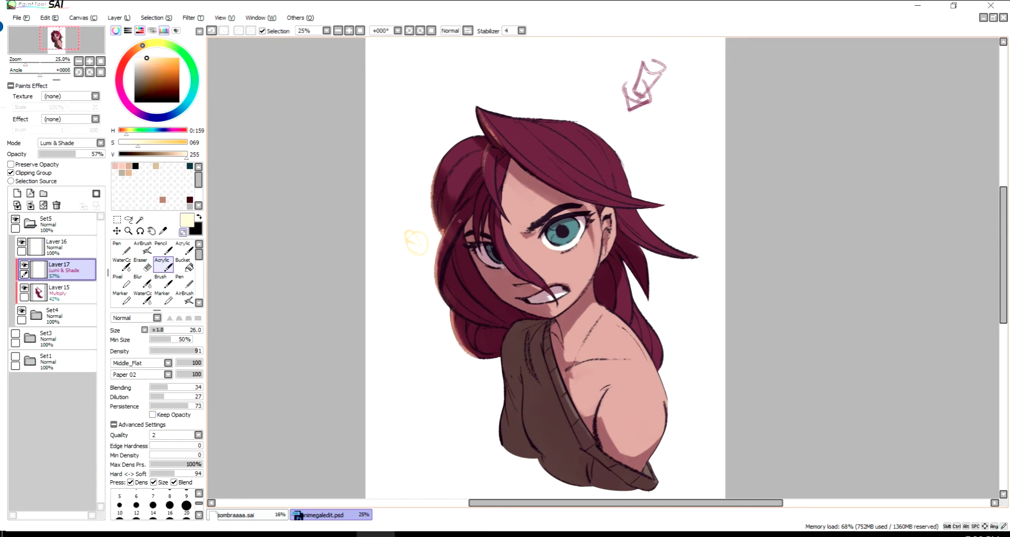
left_click_drag(460, 221, 476, 216)
key("ctrl+z")
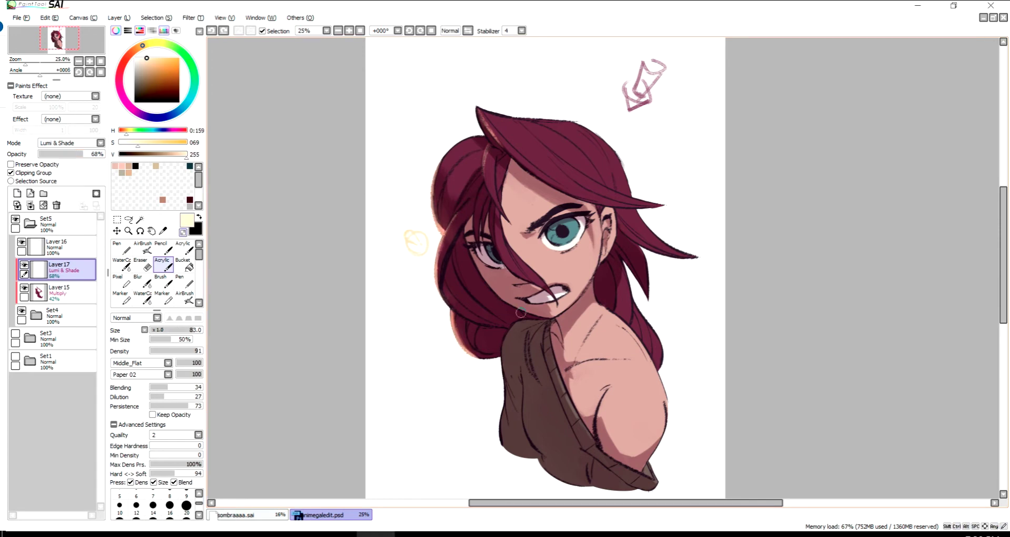
- Paint rim light along the sunlit side of the brown top on Layer17, checking it in a mirrored view
left_click_drag(520, 313, 504, 316)
mouse_move(503, 368)
left_mouse_down()
mouse_move(497, 429)
mouse_move(504, 379)
mouse_move(521, 442)
mouse_move(510, 407)
mouse_move(502, 448)
left_mouse_up()
key("h")
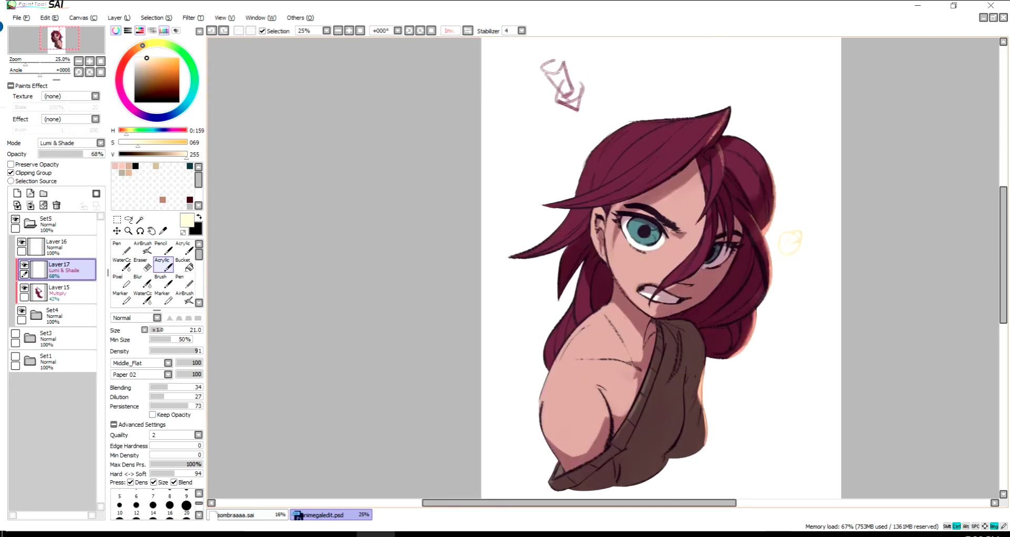
key("h")
left_click_drag(506, 395, 509, 398)
- Paint rim light along the front edge of the bangs' raised tip and check the whole portrait mirrored
mouse_move(496, 139)
left_mouse_down()
mouse_move(483, 206)
mouse_move(536, 207)
left_mouse_up()
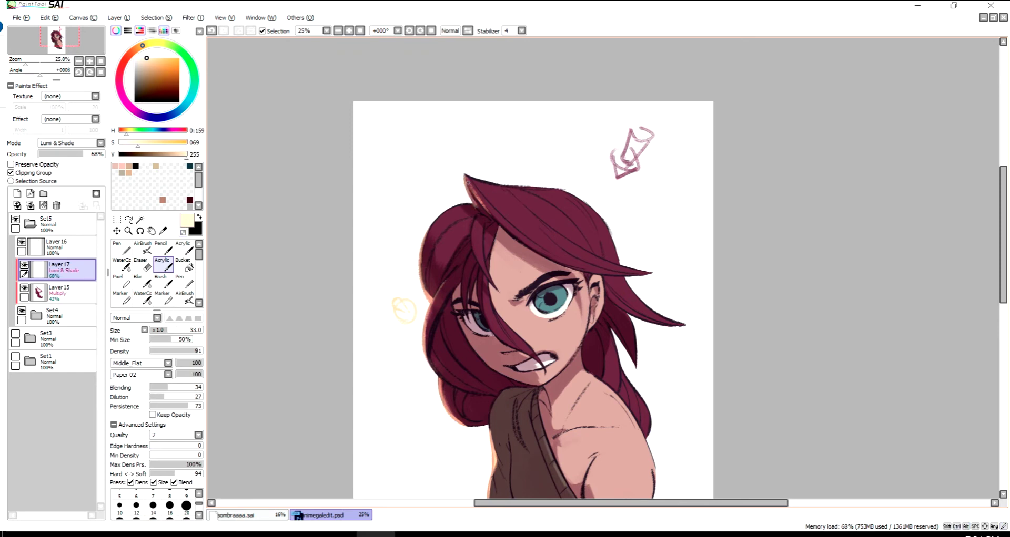
left_click_drag(465, 176, 476, 206)
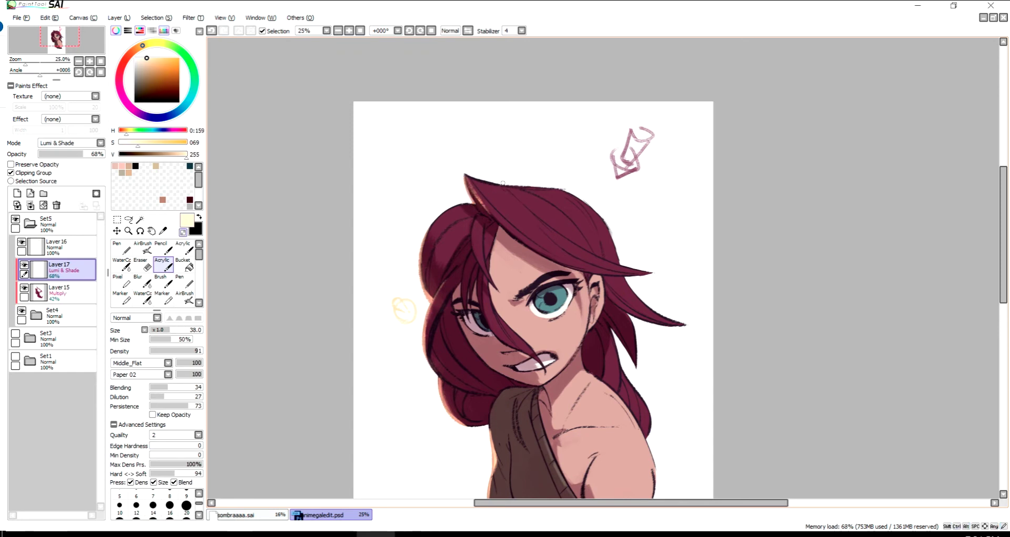
key("minus")
key("h")
key("h")
- Lasso the sun sketch on Layer16, move it higher beside the head, deselect, and make Layer17 active again
left_click(56, 247)
left_click(128, 220)
left_click_drag(463, 215, 462, 216)
key("ctrl+d")
left_click(58, 268)
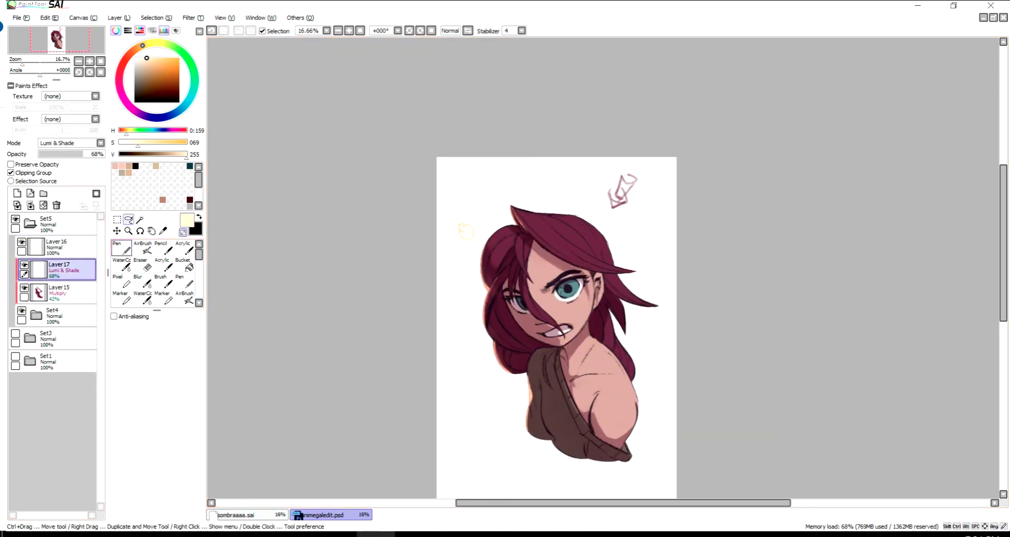
- Paint Acrylic rim light over the crown of the gathered hair and the upper edge of the bangs on Layer17
left_click(163, 263)
key("plus")
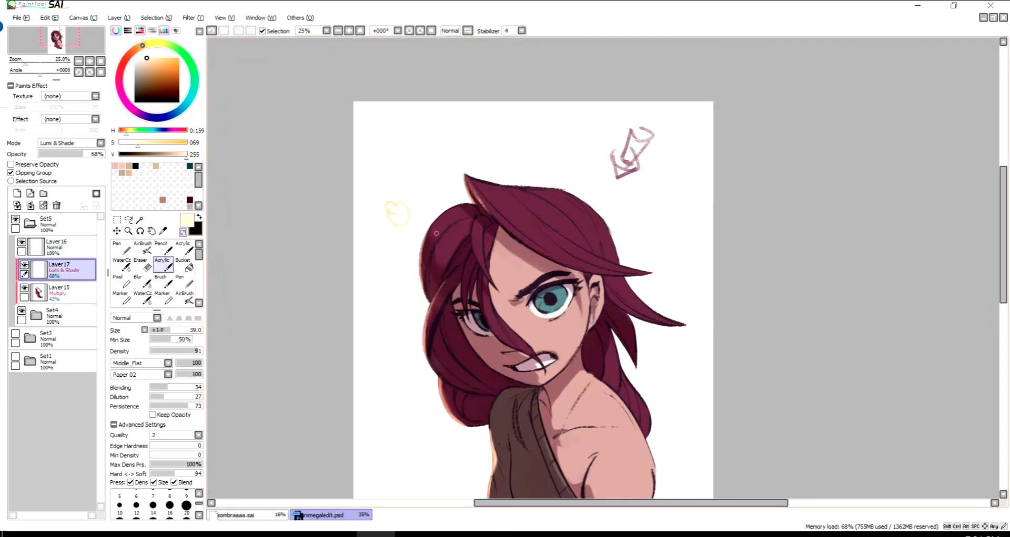
left_click_drag(436, 233, 479, 201)
mouse_move(436, 233)
left_mouse_down()
mouse_move(457, 216)
mouse_move(494, 213)
left_mouse_up()
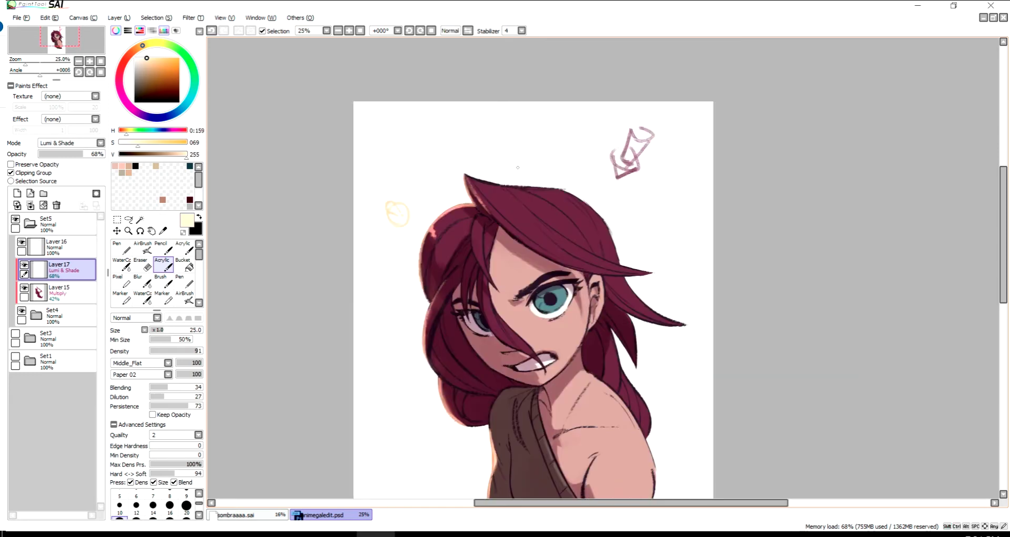
left_click(432, 250)
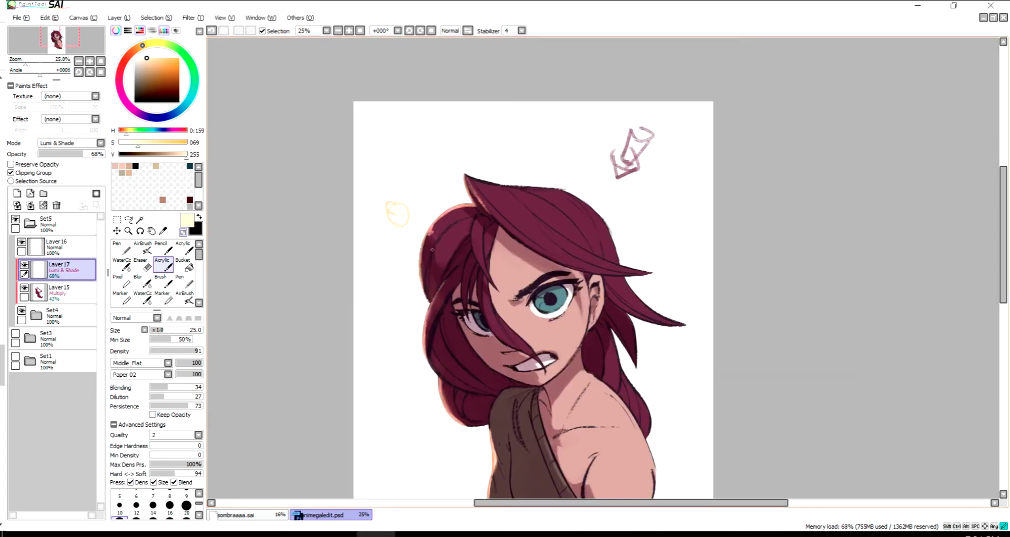
mouse_move(501, 174)
left_mouse_down()
mouse_move(497, 182)
mouse_move(526, 186)
left_mouse_up()
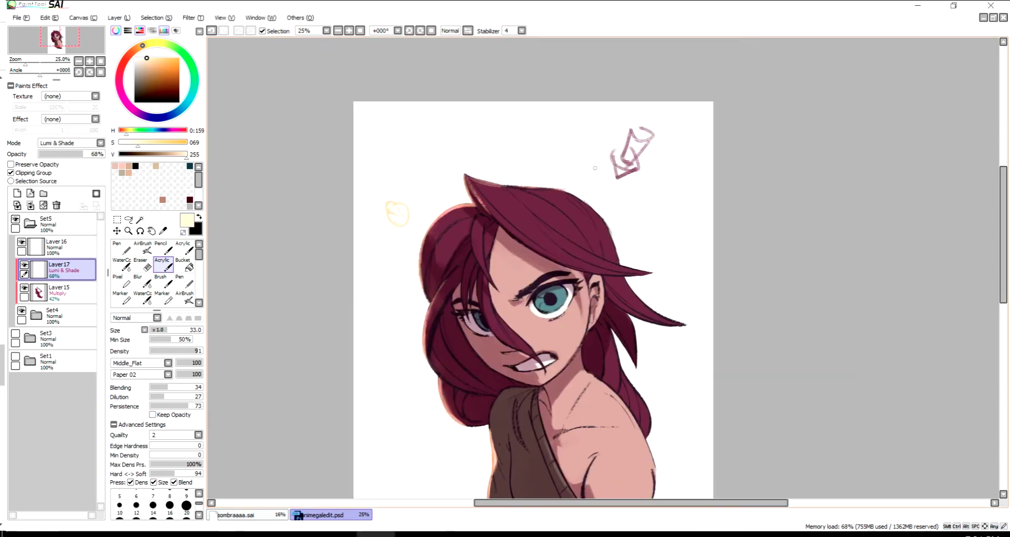
- Add a new layer beneath Set5 and fill it with a grayish brown as the background
scroll(526, 186, "down", 1)
key("ctrl+shift+n")
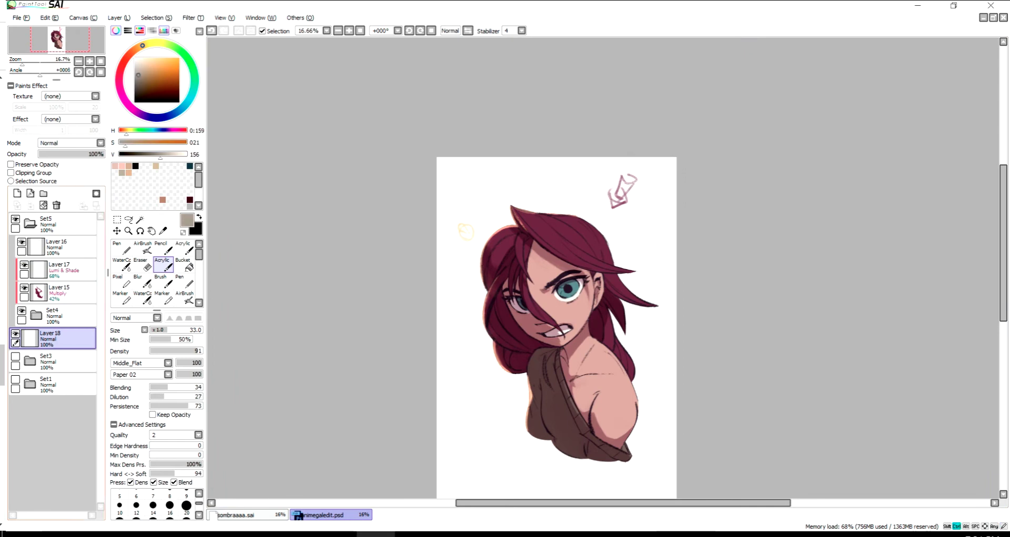
key("ctrl+f")
key("ctrl+f")
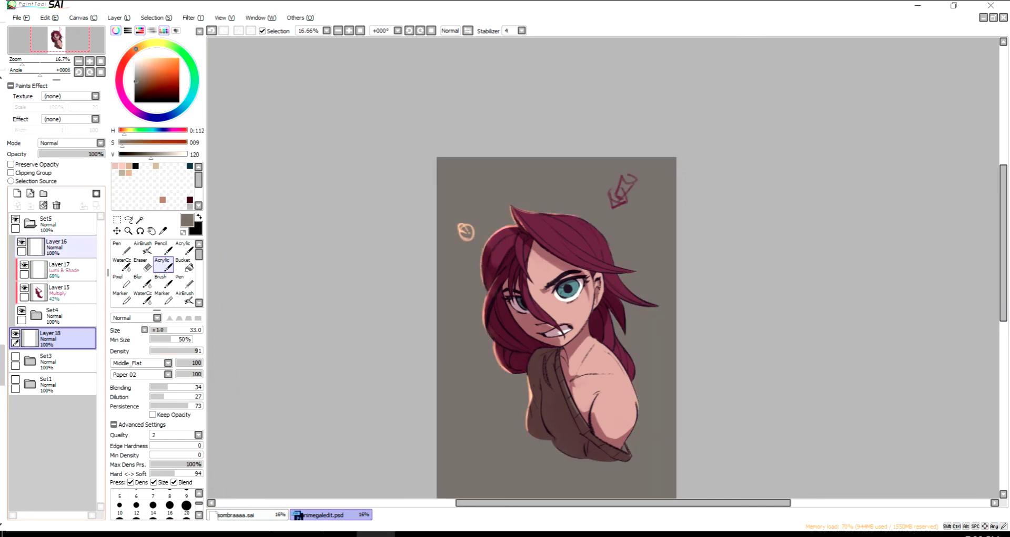
- Refine the rim light at the bangs' tip on Layer17, switch the layer to Normal mode and recolor the light warmer yellow
left_click(58, 269)
scroll(602, 270, "up", 1)
key("h")
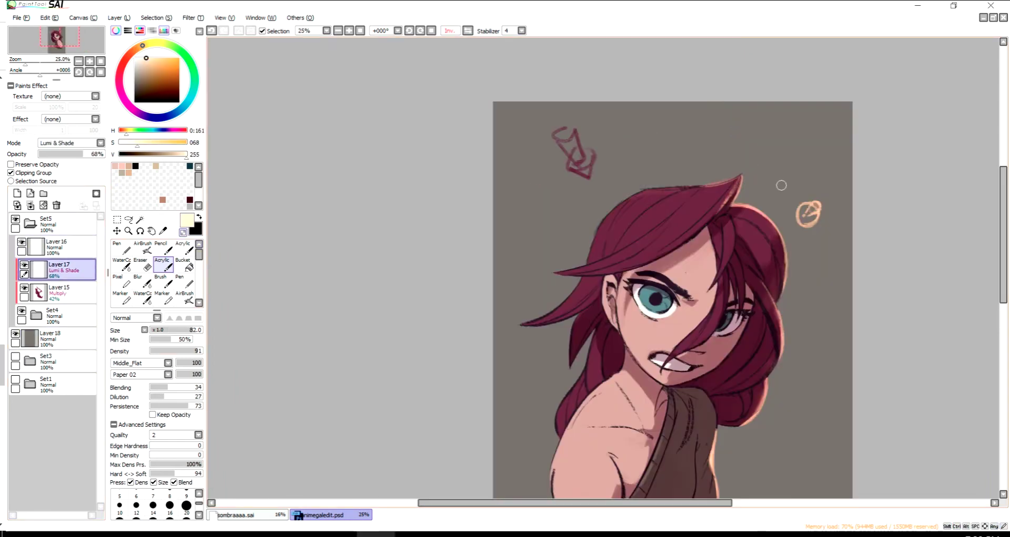
key("h")
left_click_drag(468, 188, 483, 188)
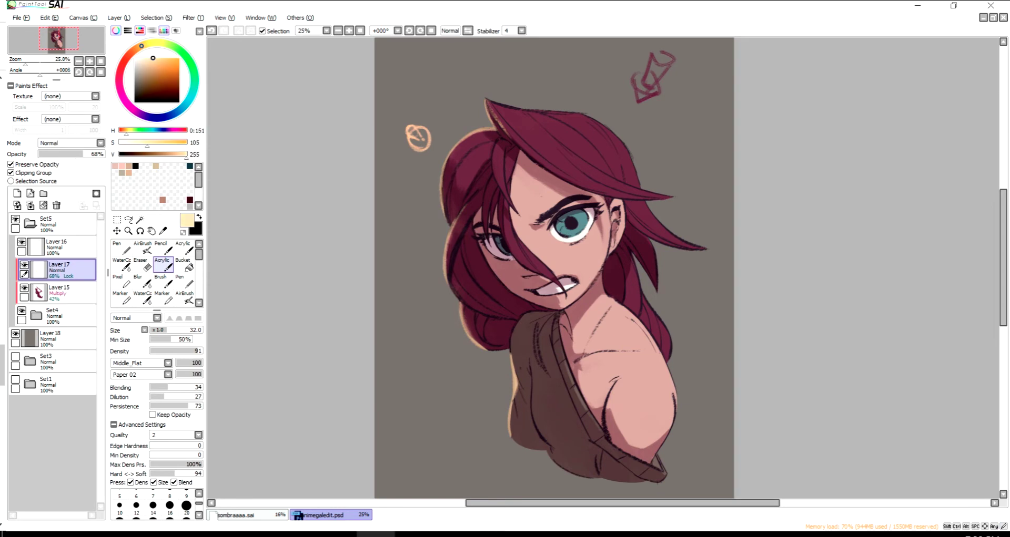
- Raise Layer17's opacity to 100%, unlock its transparency, and reduce the brush to size 10 for fine light touches
key("h")
key("h")
left_click_drag(558, 202, 548, 201)
key("bracketleft")
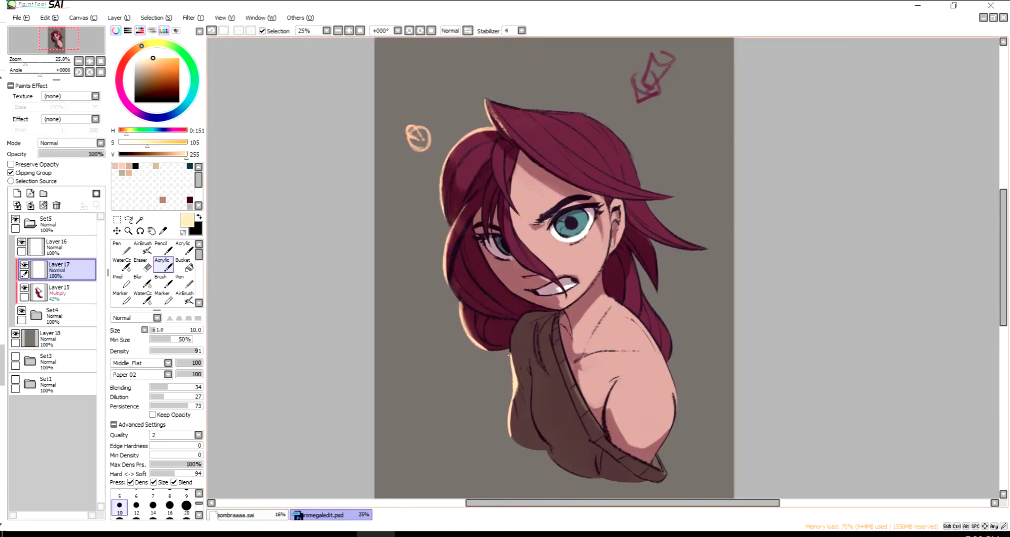
- Touch up the light near the half-hidden eye and paint rim light on the loose hair tip behind the ear
left_click_drag(487, 241, 494, 240)
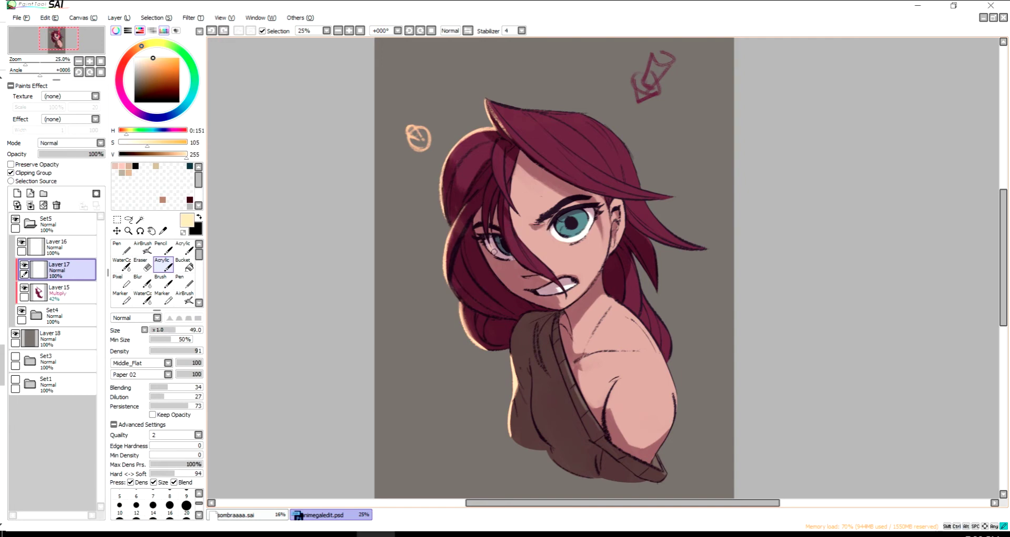
left_click_drag(644, 270, 661, 297)
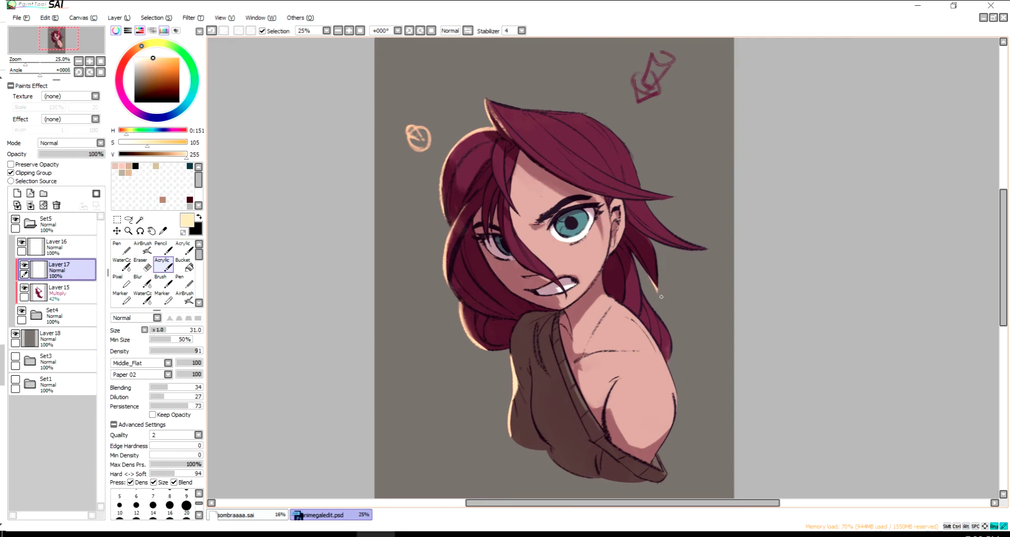
left_click_drag(637, 258, 652, 288)
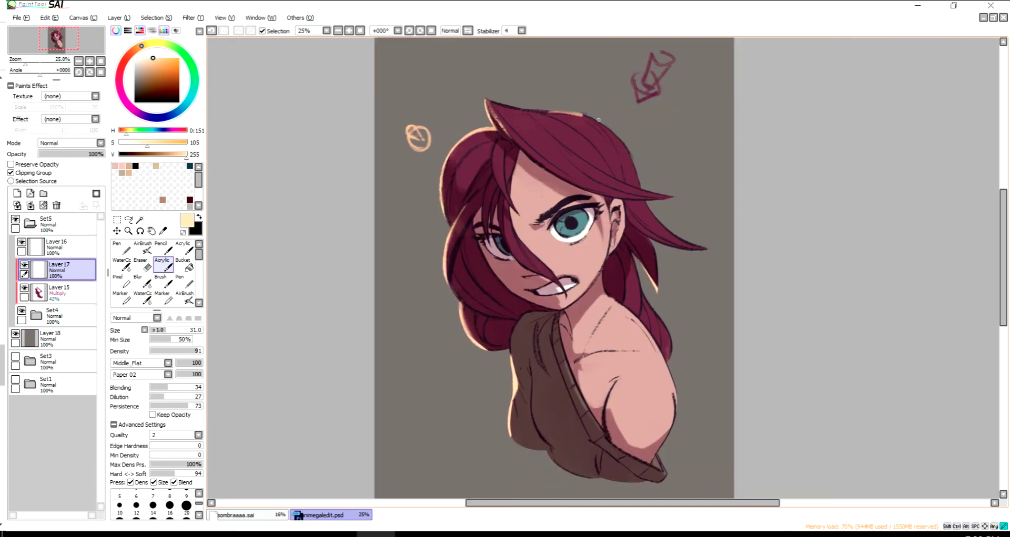
key("h")
key("h")
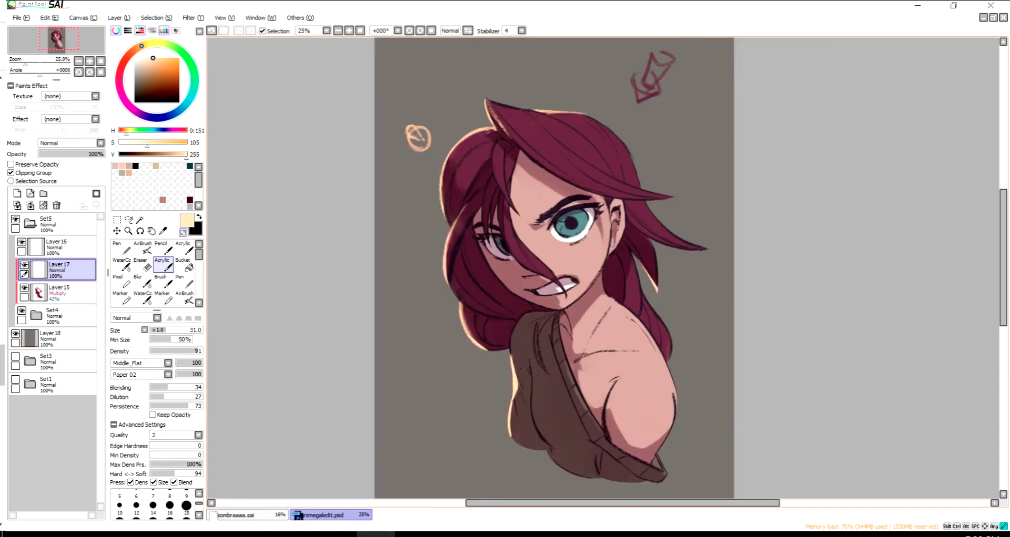
- Refine the rim light where the bangs meet the gathered hair and compare it in a mirrored view
key("ctrl")
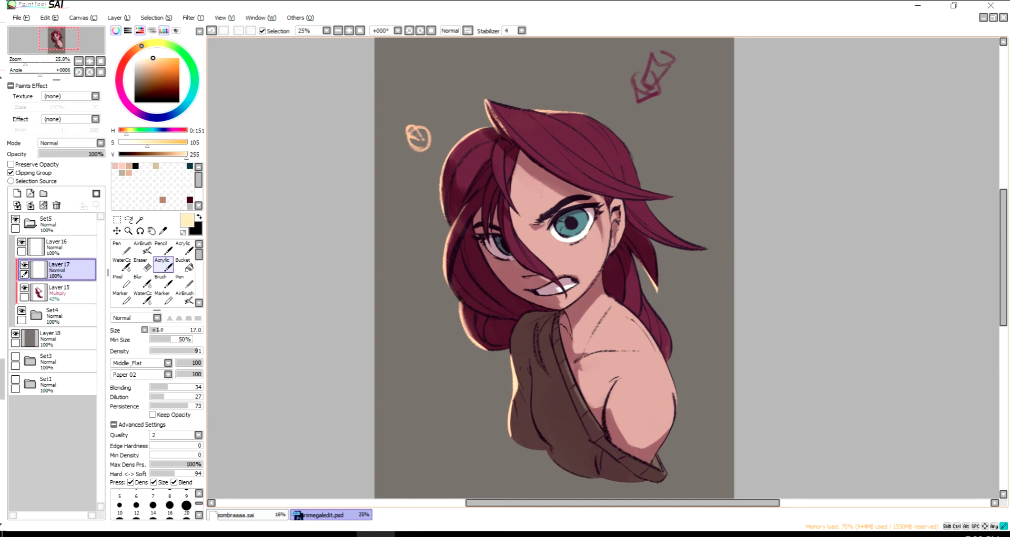
left_click_drag(500, 139, 495, 140)
key("h")
key("h")
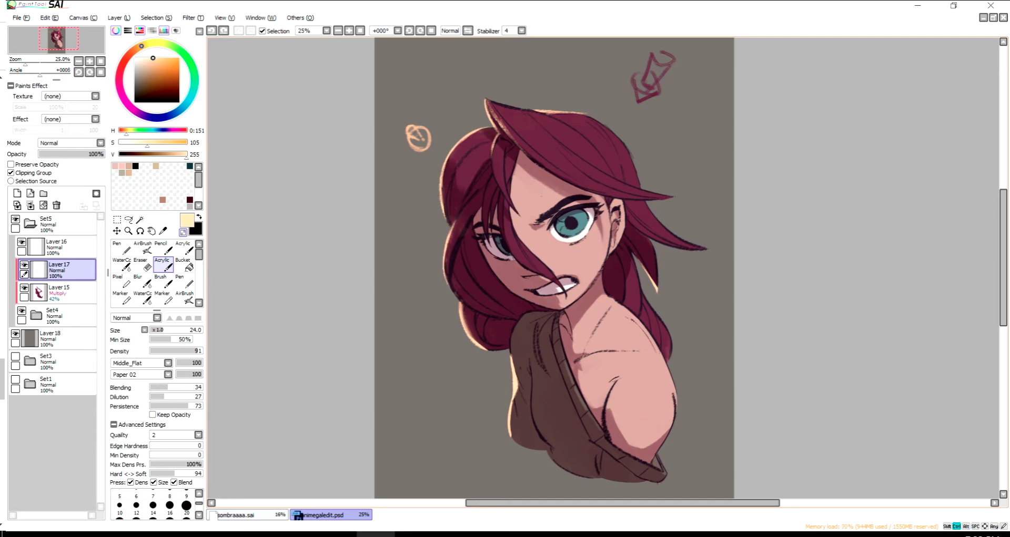
- Add a clipped Lumi & Shade layer at 33% opacity directly above Set4 and pick a reddish orange with the WaterColor brush
left_click(18, 193)
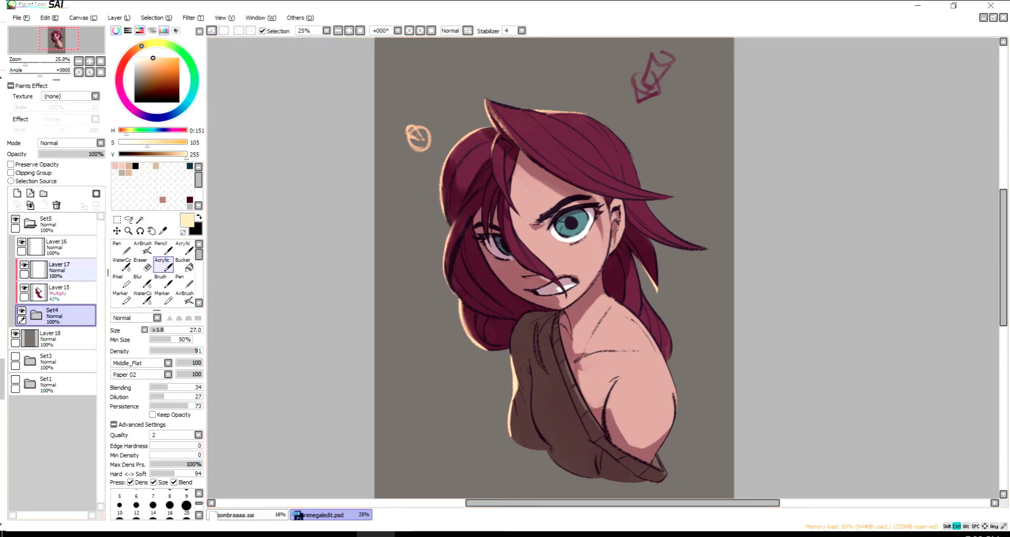
left_click(100, 143)
left_click(63, 200)
left_click(129, 55)
left_click(154, 70)
left_click(142, 294)
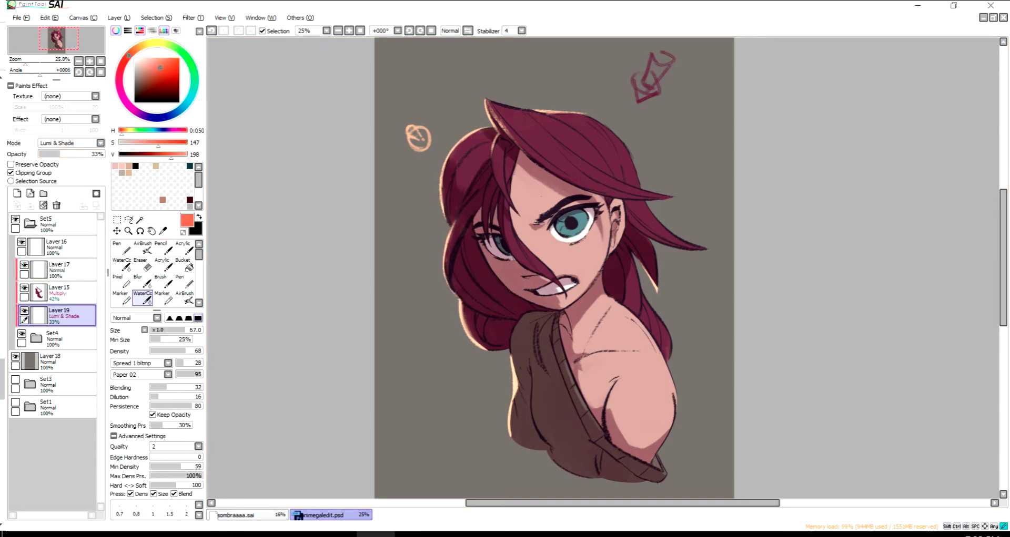
left_click(60, 154)
- Lighten the orange and paint a soft reddish glow over the lower gathered hair on Layer19, checking it mirrored
left_click(166, 58)
key("bracketleft")
key("bracketleft")
key("bracketleft")
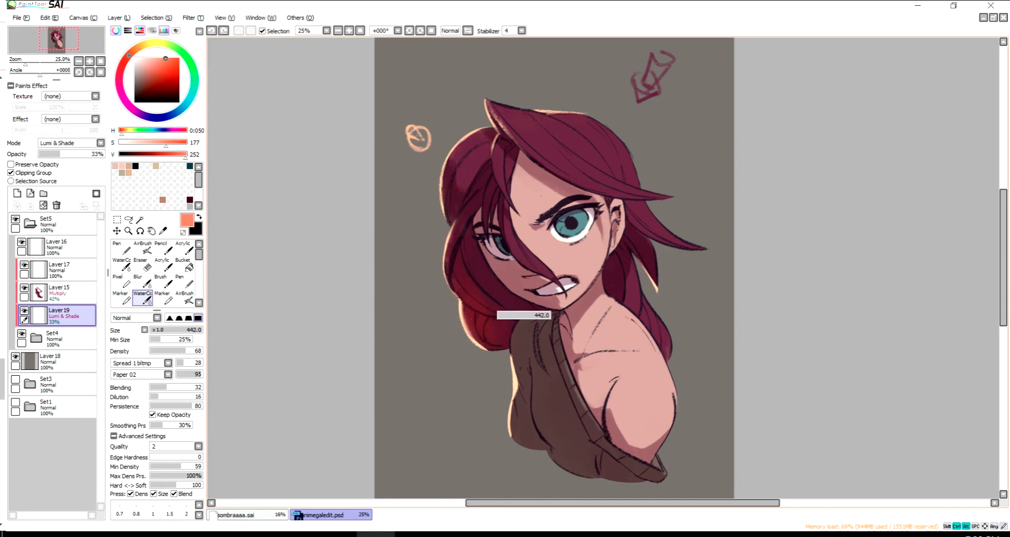
key("h")
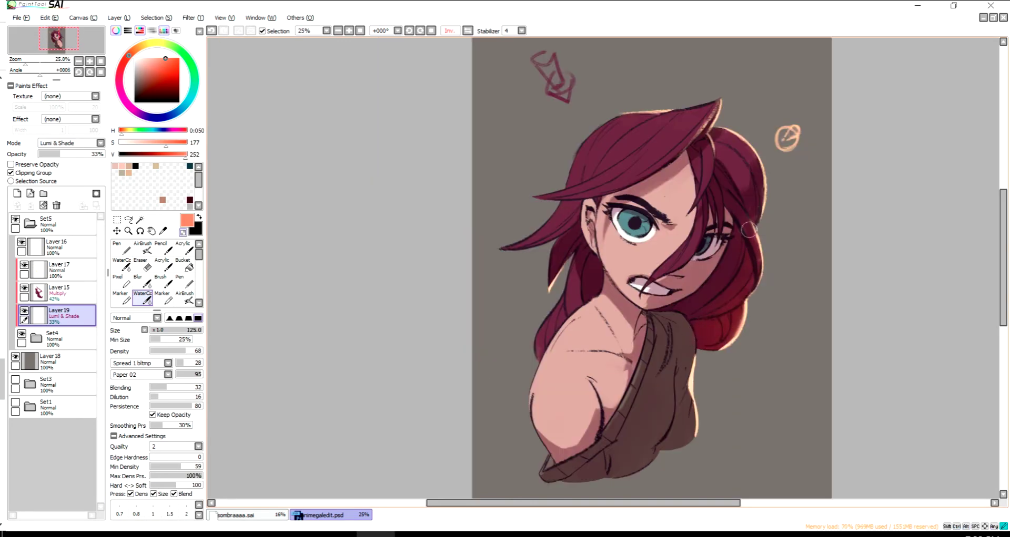
key("h")
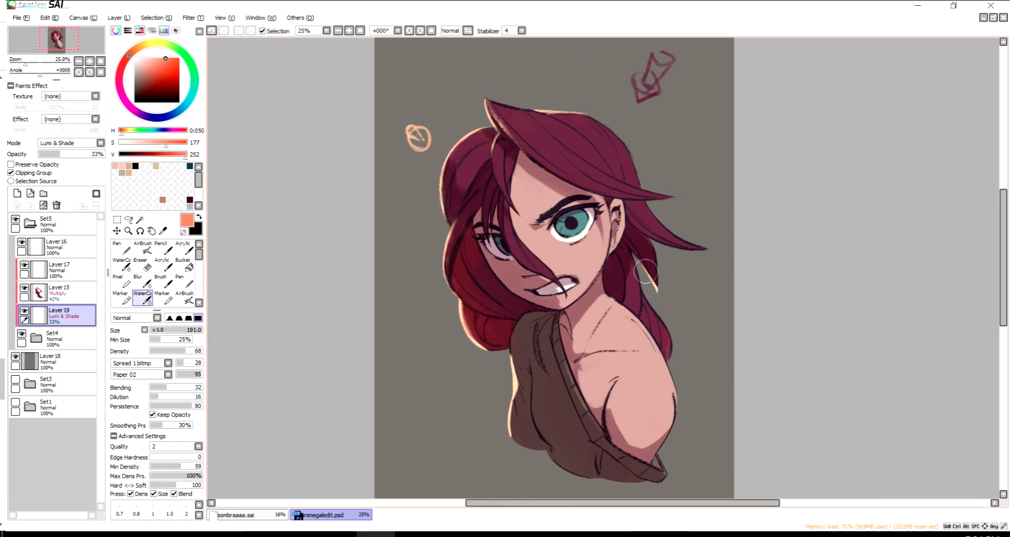
- Change the shading layer Layer15 from Multiply to Shade mode and lower its opacity to 26%
key("minus")
left_click(59, 293)
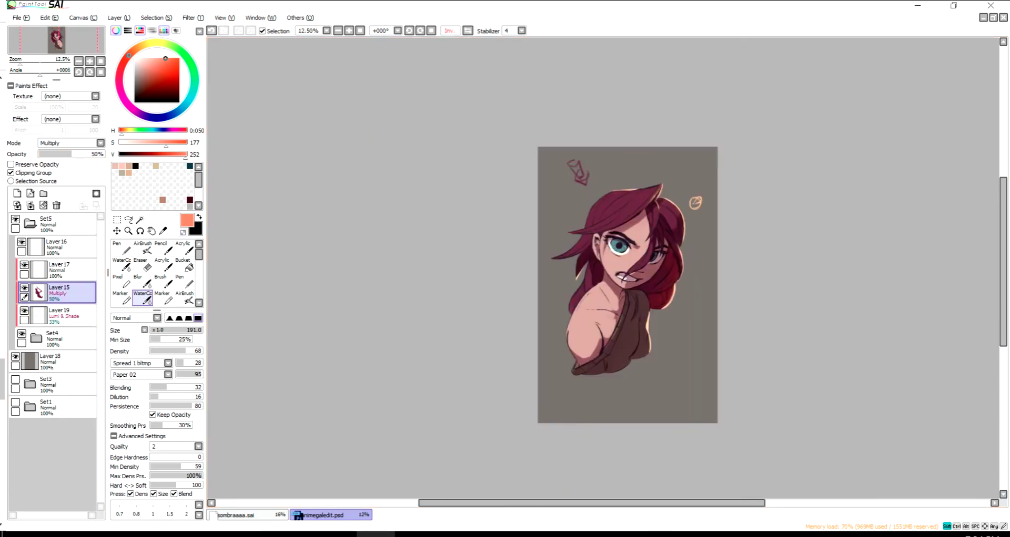
left_click_drag(71, 154, 60, 154)
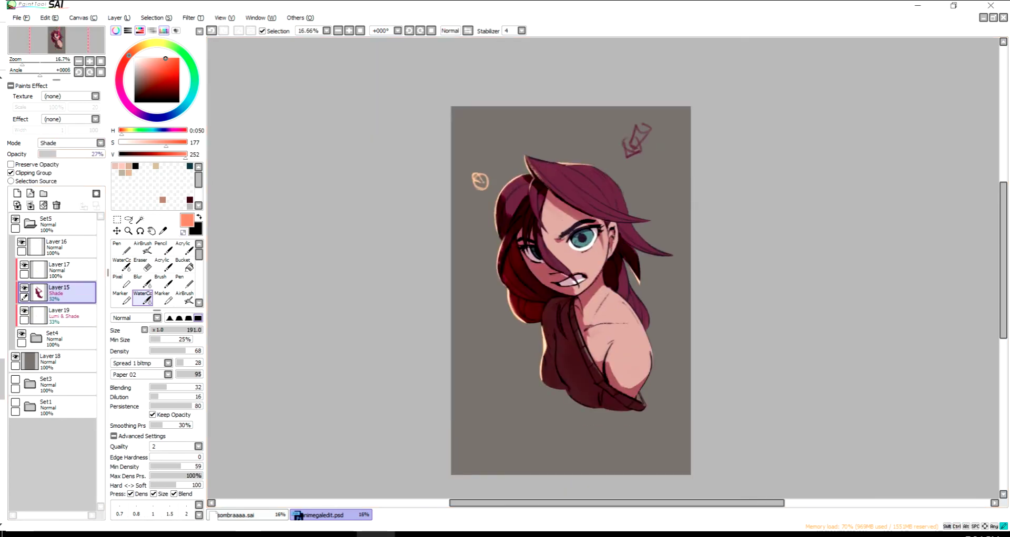
- Shift Layer15's hue by +4 and place Layer19 above it, comparing the result in a mirrored view
key("ctrl+u")
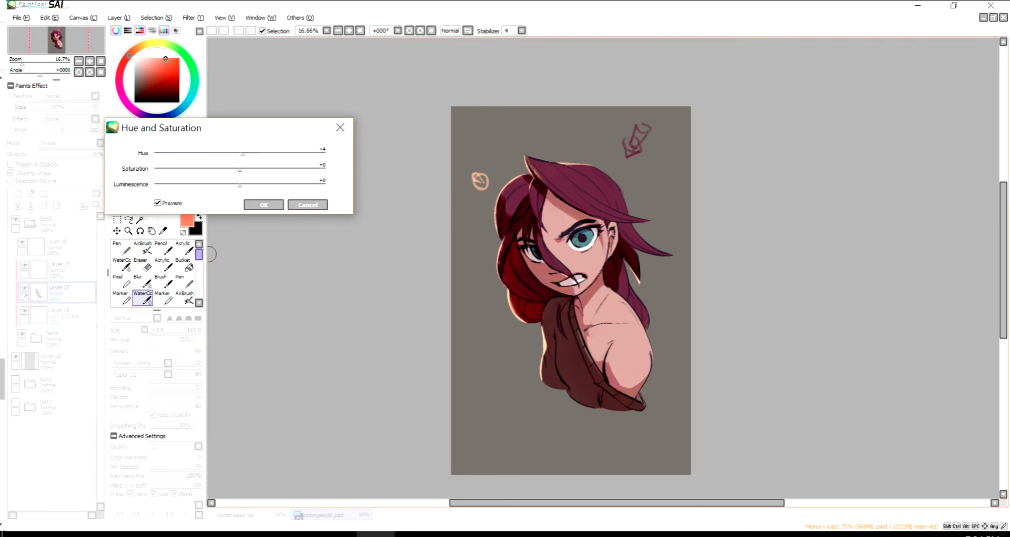
left_click(263, 205)
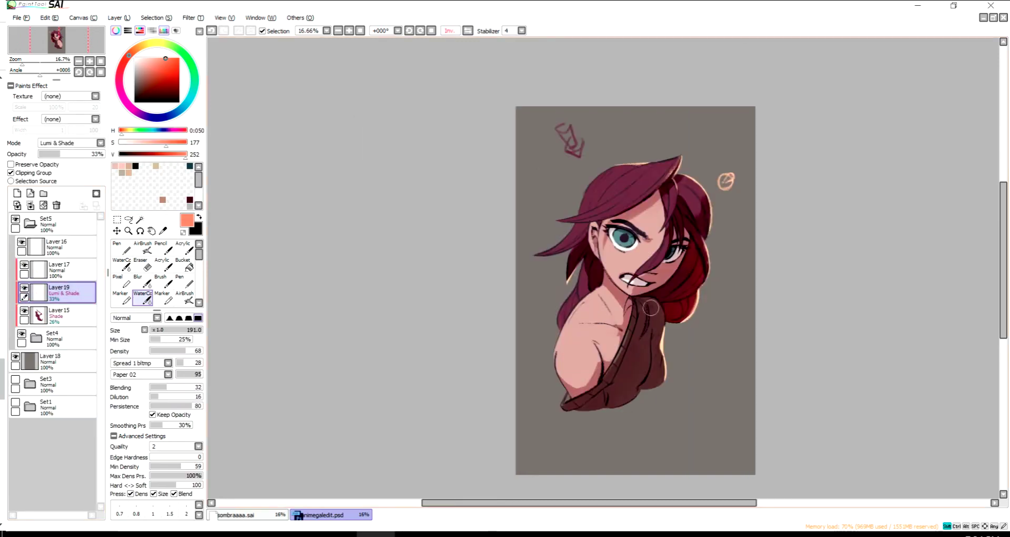
key("h")
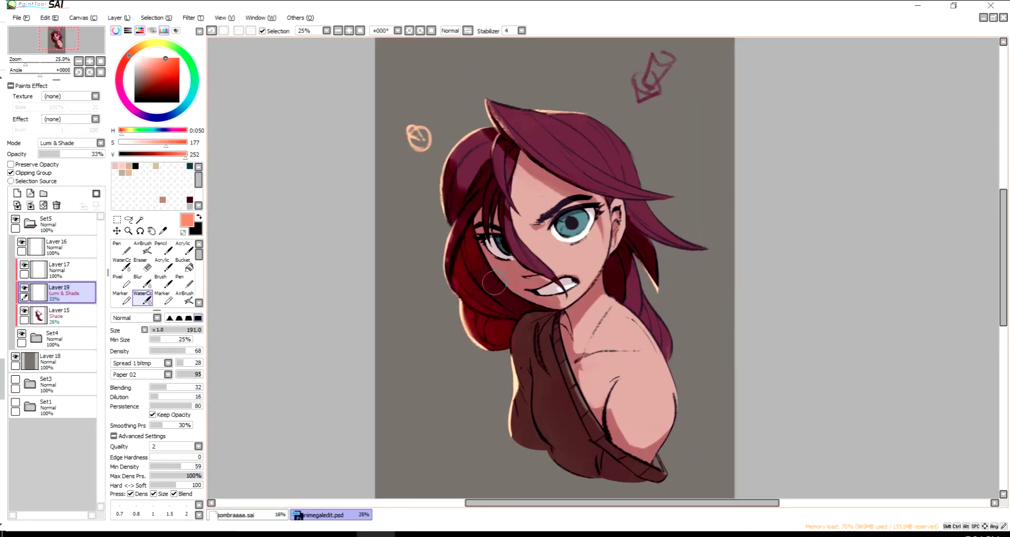
- Choose the Acrylic brush at size 70 and sample a dark crimson from the gathered hair for Layer15
left_click(58, 270)
key("ctrl+plus")
left_click(162, 264)
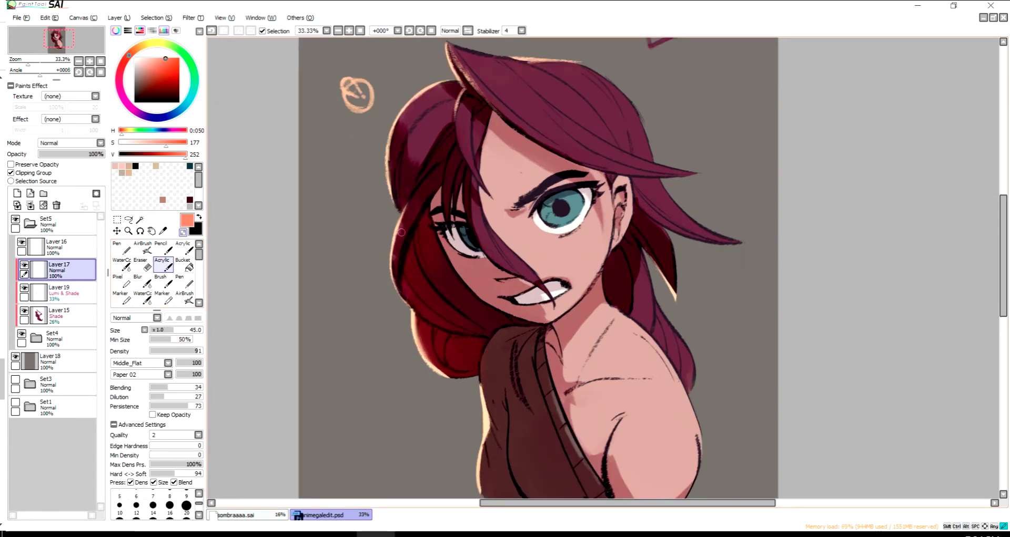
left_click(58, 315)
left_click(407, 227, "alt")
key("bracketright")
key("bracketright")
key("bracketright")
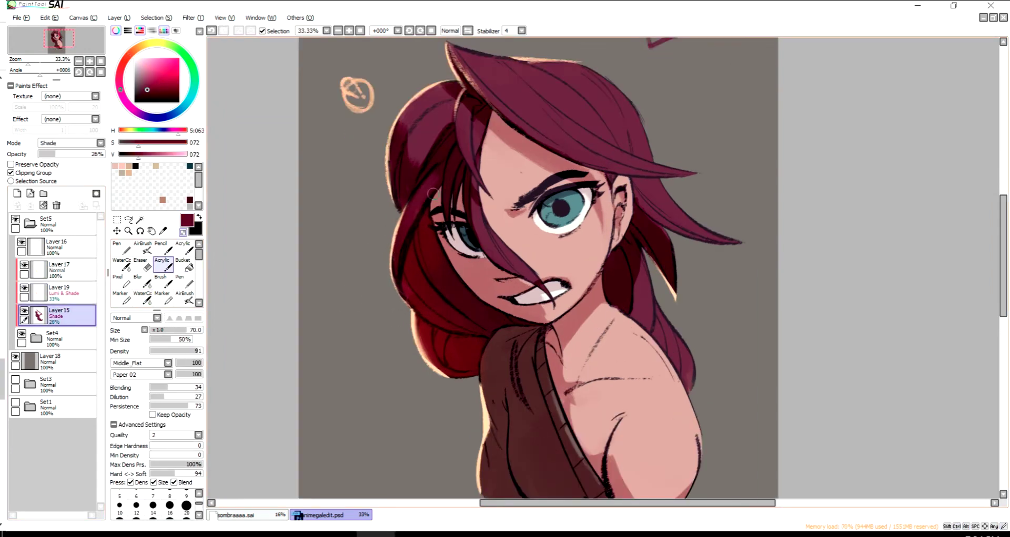
key("ctrl+minus")
left_click(17, 193)
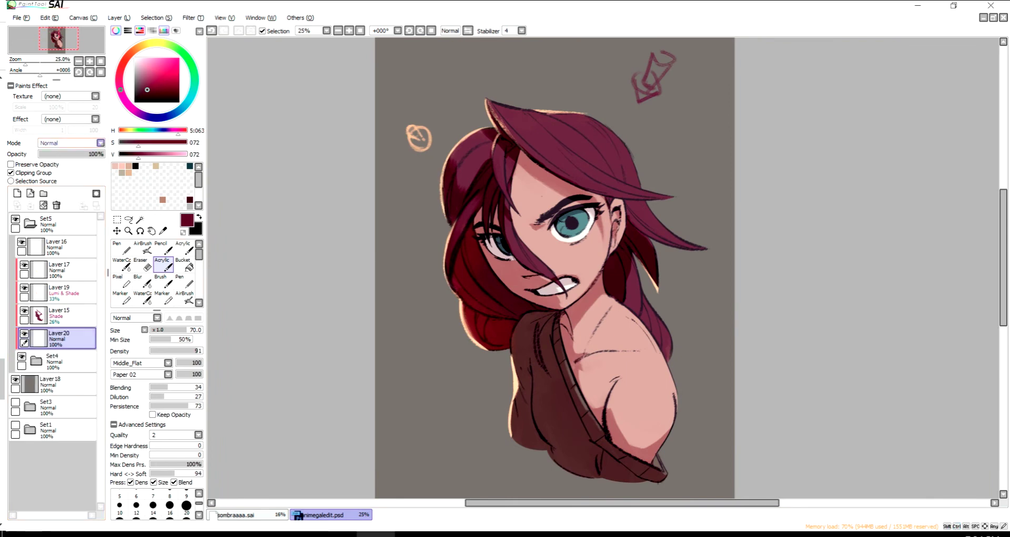
left_click(71, 143)
left_click(58, 173)
left_click(57, 205)
- Open Set4, go to the clothing layer Layer11, preserve its opacity and recolor the clothing a greyish brown
left_click(35, 337)
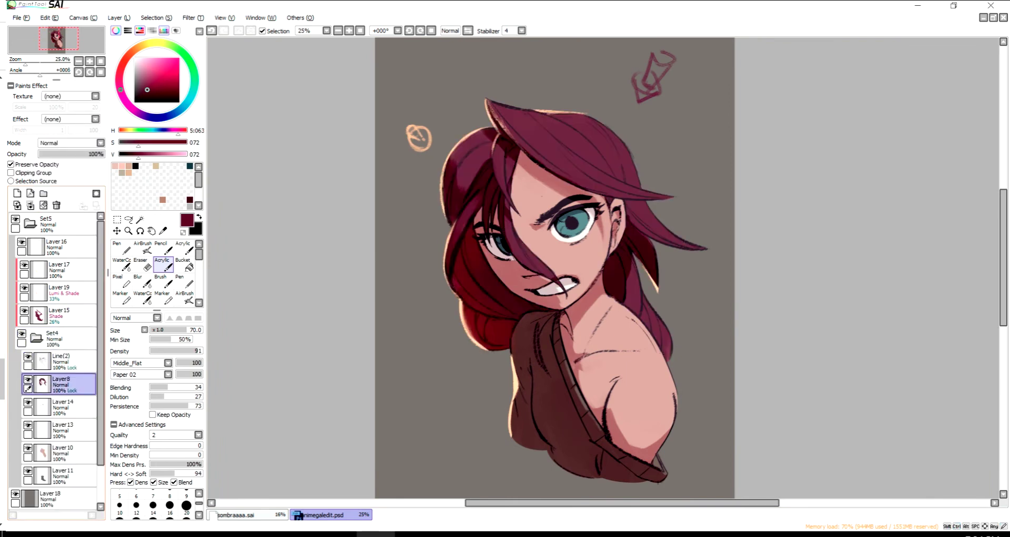
left_click(63, 452)
left_click(589, 337, "alt")
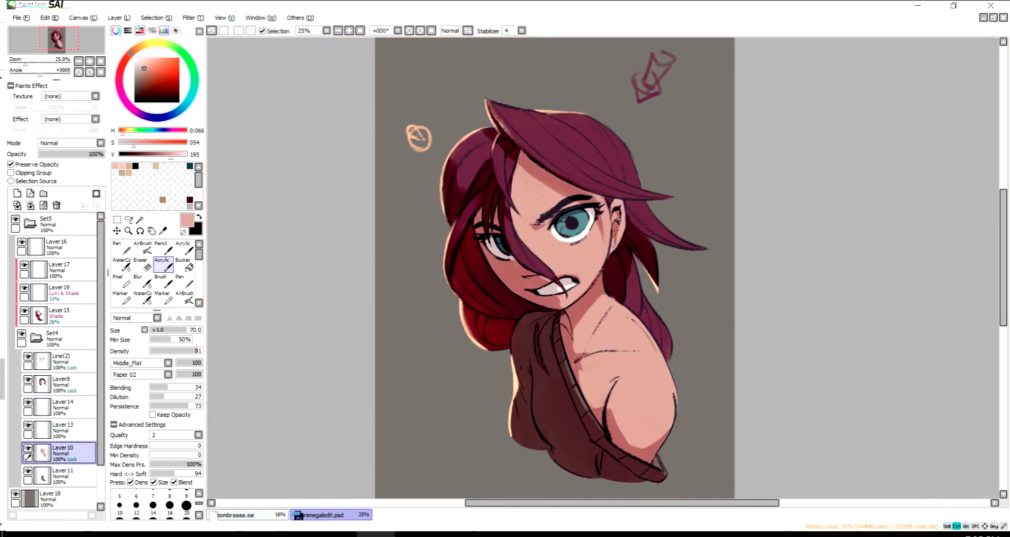
key("ctrl+minus")
left_click(64, 476)
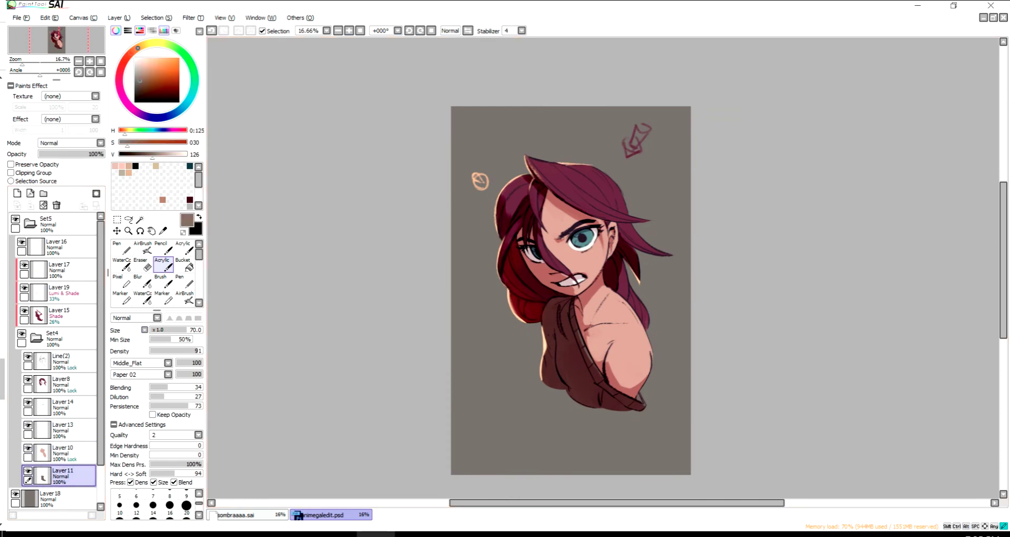
left_click(36, 337)
- Add a clipped layer above Line(2) and tint the skin's line art light brown with the WaterColor brush
key("ctrl+plus")
left_click(63, 292)
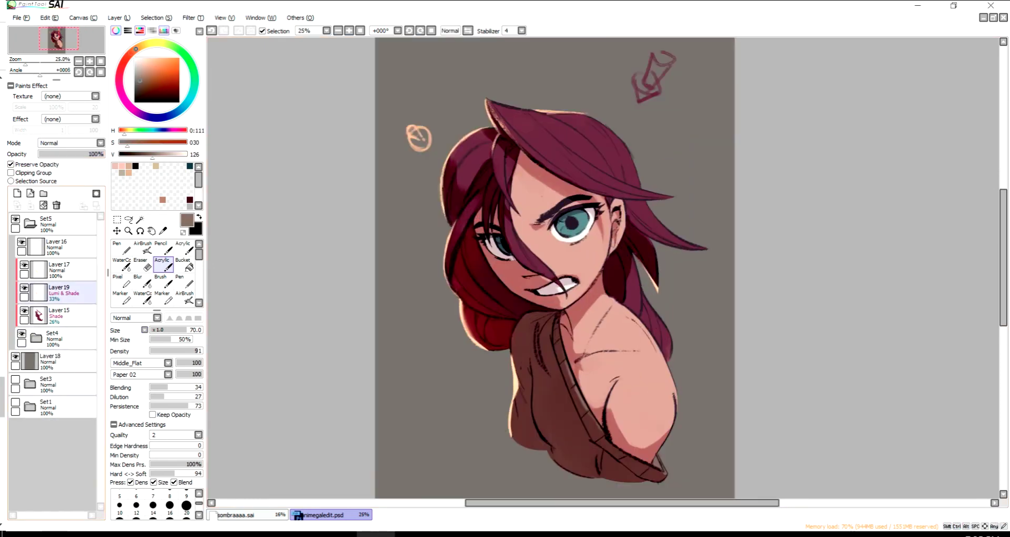
key("ctrl+z")
left_click(147, 297)
left_click(667, 409, "alt")
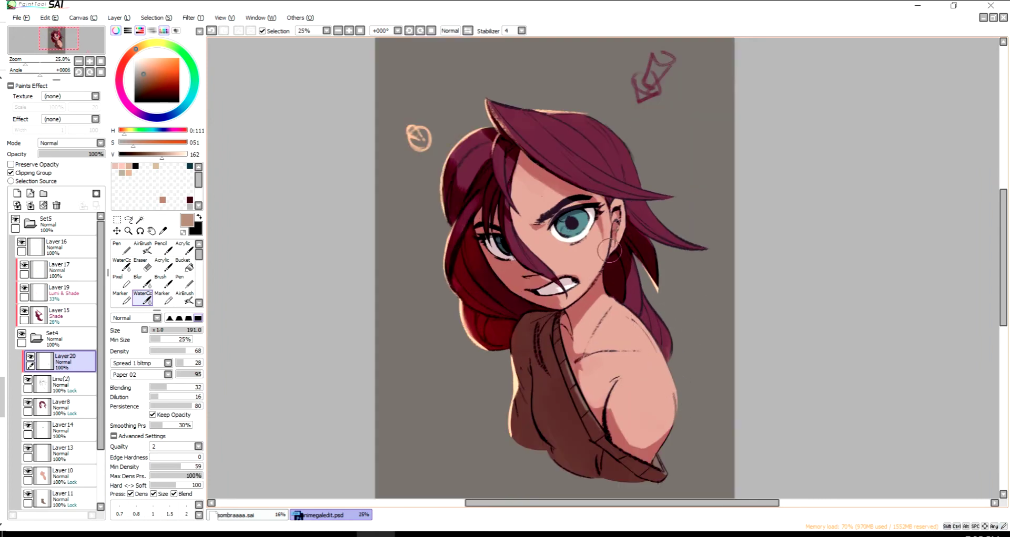
key("]")
- Add a clipped layer above Layer8 and softly paint the sampled skin tone over the bangs with the WaterColor brush at size 500
key("ctrl+shift+n")
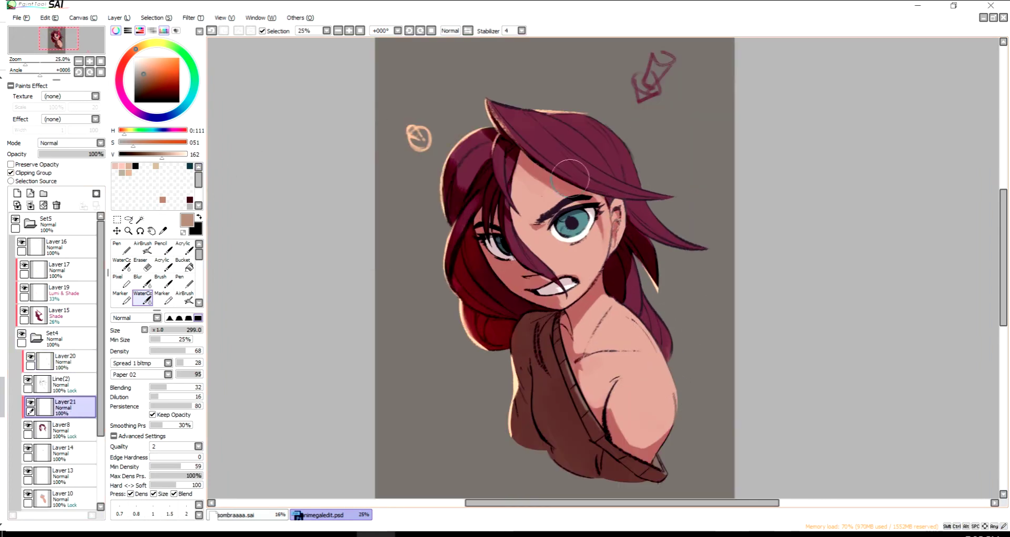
left_click(571, 181, "alt")
key("]")
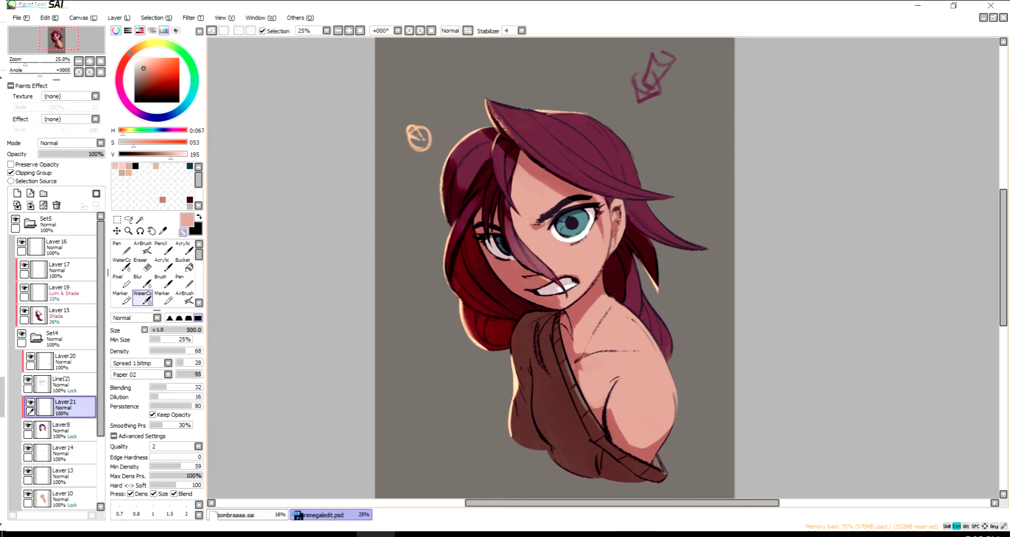
mouse_move(570, 182)
left_mouse_down()
mouse_move(521, 226)
mouse_move(473, 189)
mouse_move(565, 163)
mouse_move(483, 229)
left_mouse_up()
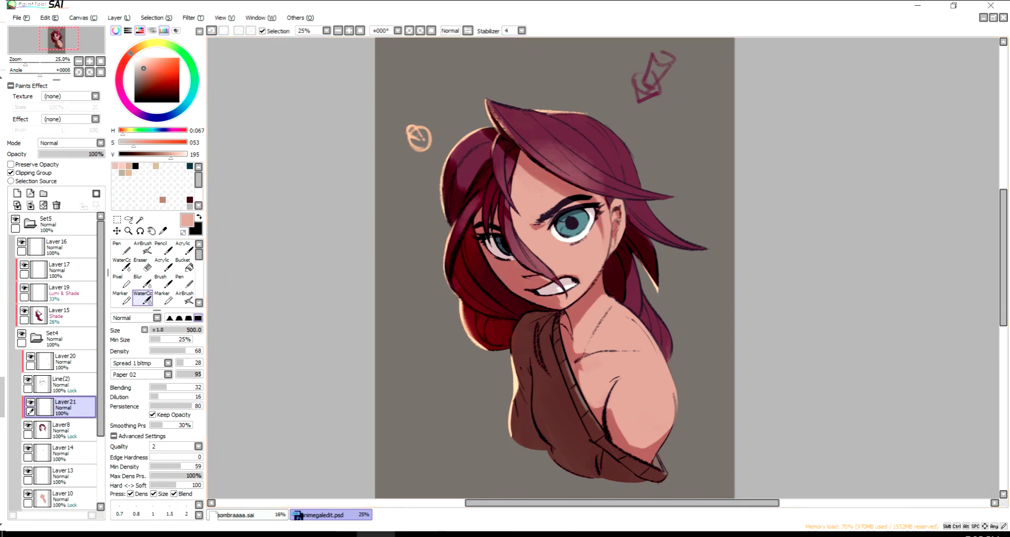
- Try the Lumi & Shade mode on the clipped Layer21 and undo it
left_click(71, 144)
left_click(63, 200)
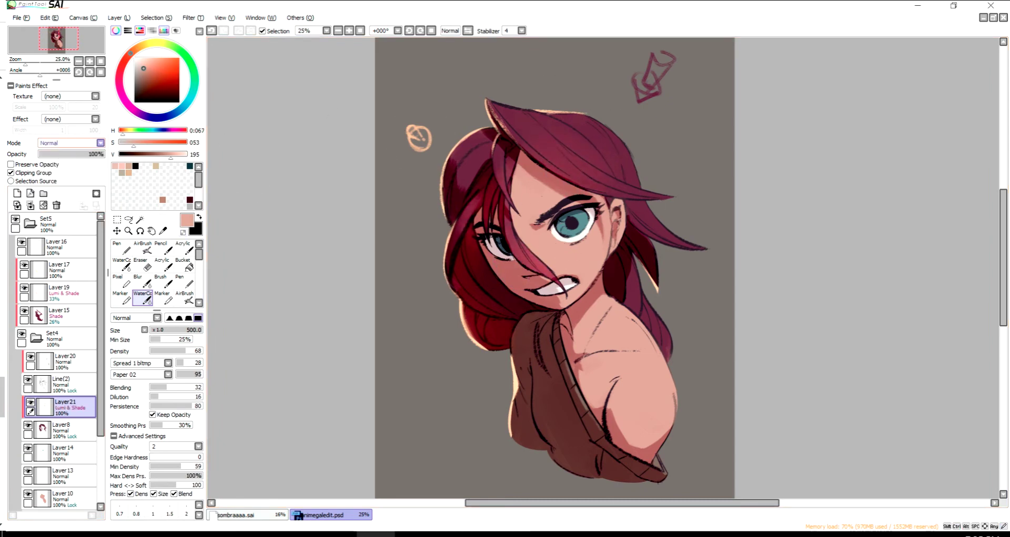
key("ctrl+z")
- Recolor the skin on Layer10 a warmer salmon, then apply Hue -3, slightly lower Saturation and Luminescence -11
left_click(63, 497)
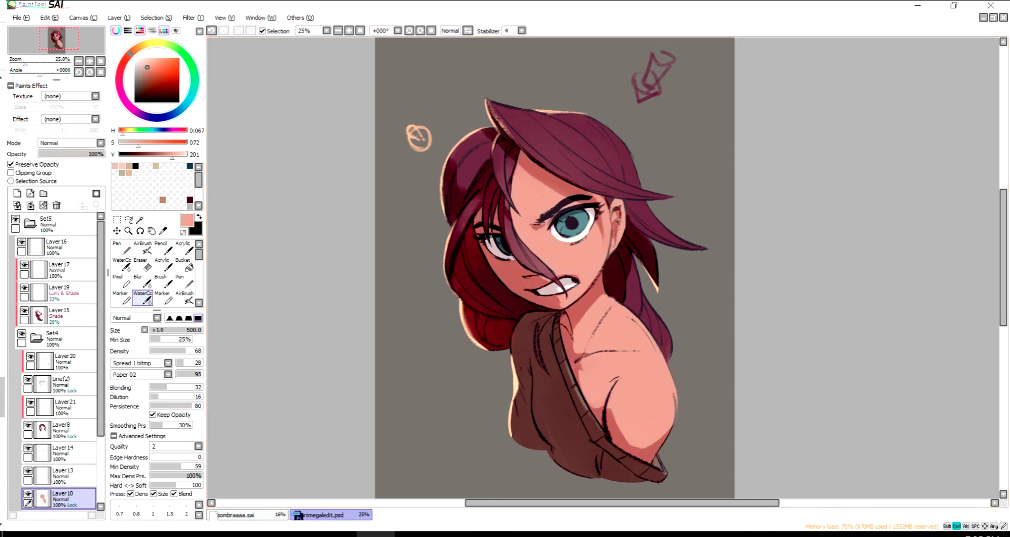
key("ctrl+u")
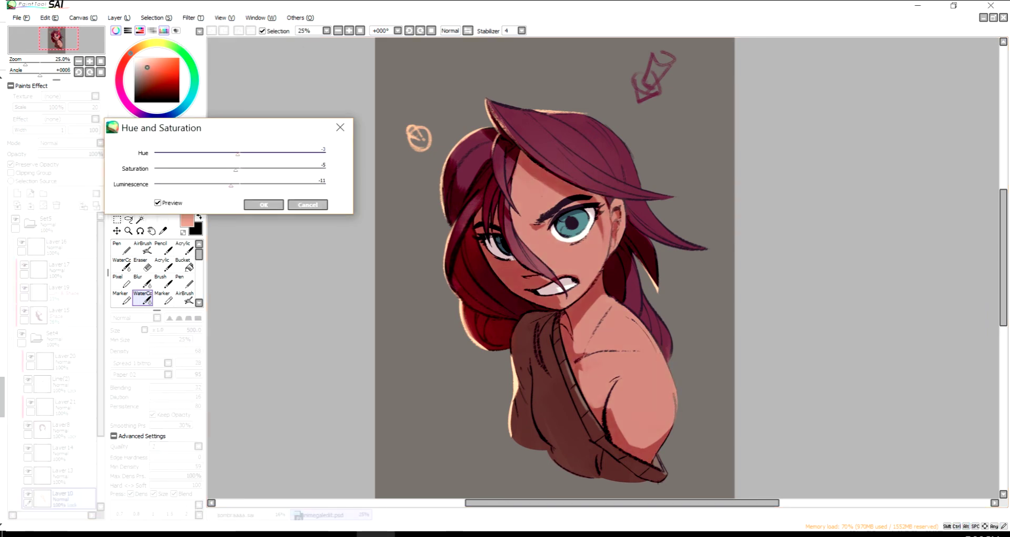
left_click(263, 205)
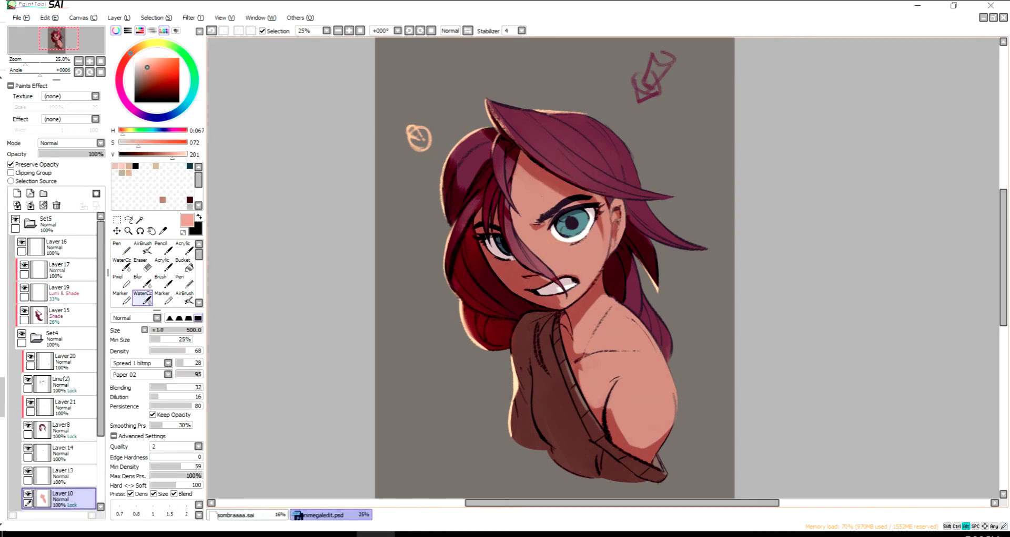
- Darken the eye colors on Layer14 with Saturation +5 and Luminescence -27
left_click(61, 452)
key("ctrl+u")
mouse_move(240, 170)
left_mouse_down()
mouse_move(250, 170)
mouse_move(216, 185)
mouse_move(244, 170)
left_mouse_up()
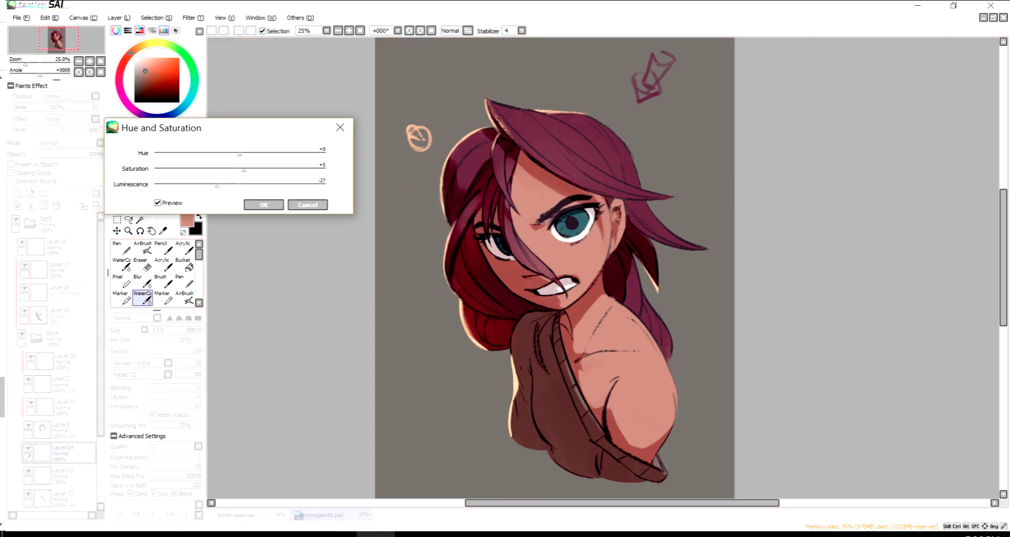
left_click(263, 205)
scroll(232, 297, "down", 1)
scroll(230, 302, "up", 2)
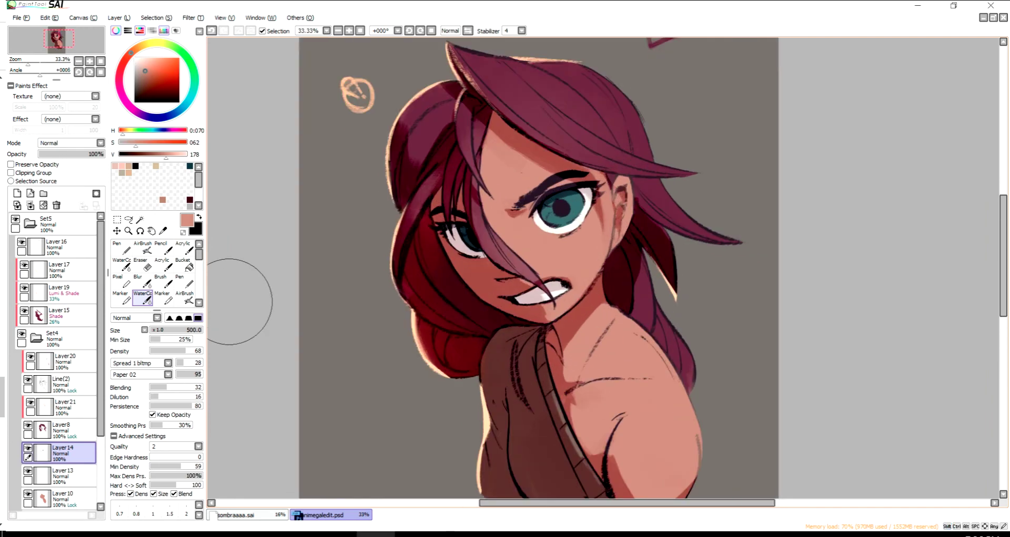
- Select the Line(2) layer and pick a dark purple from the saved swatches
scroll(230, 302, "down", 1)
left_click(60, 384)
left_click(190, 200)
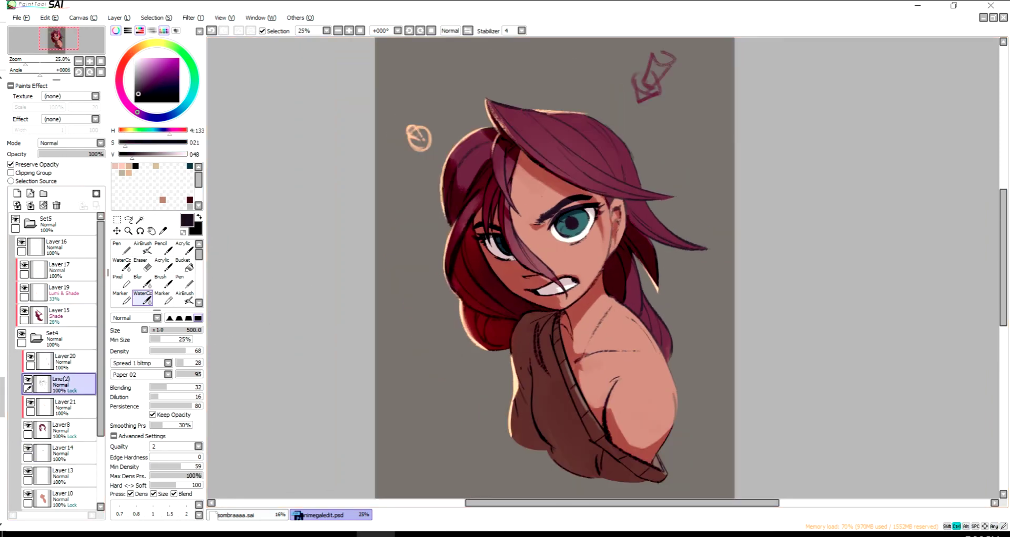
scroll(894, 342, "down", 1)
scroll(894, 342, "up", 1)
- Paint pale yellow rim light on the swept hair tips on Layer17 with the Acrylic brush, checking it mirrored
left_click(58, 269)
left_click(162, 263)
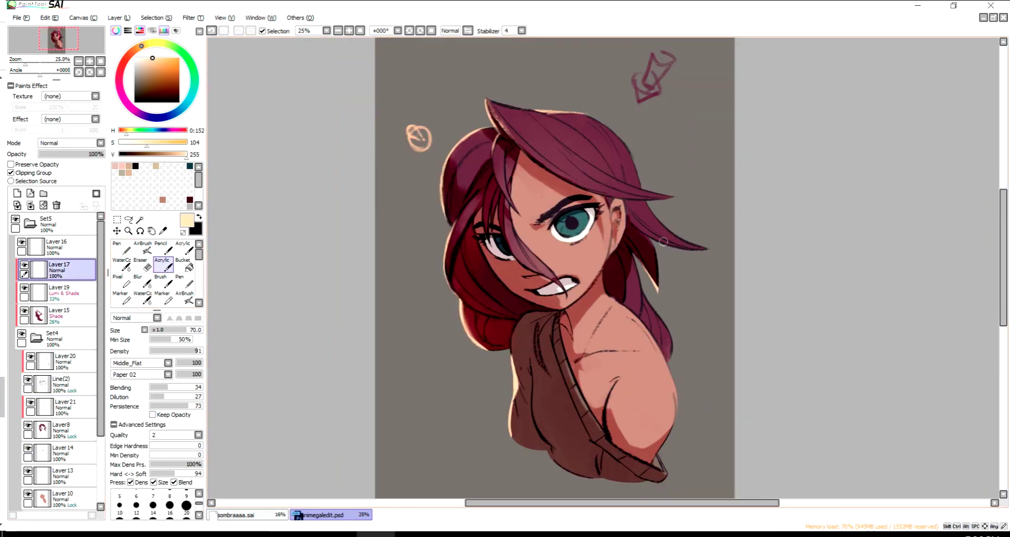
left_click_drag(663, 242, 652, 243)
key("h")
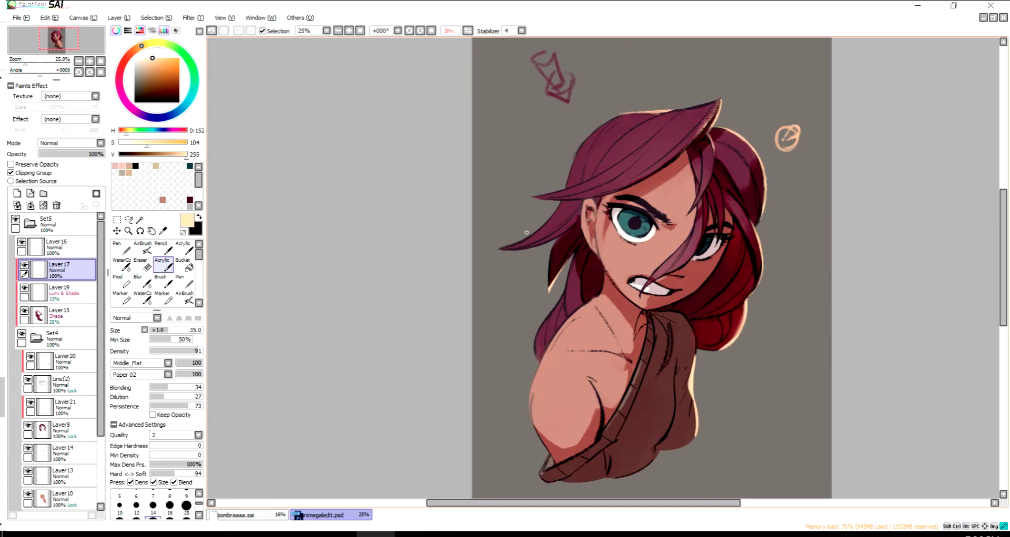
key("h")
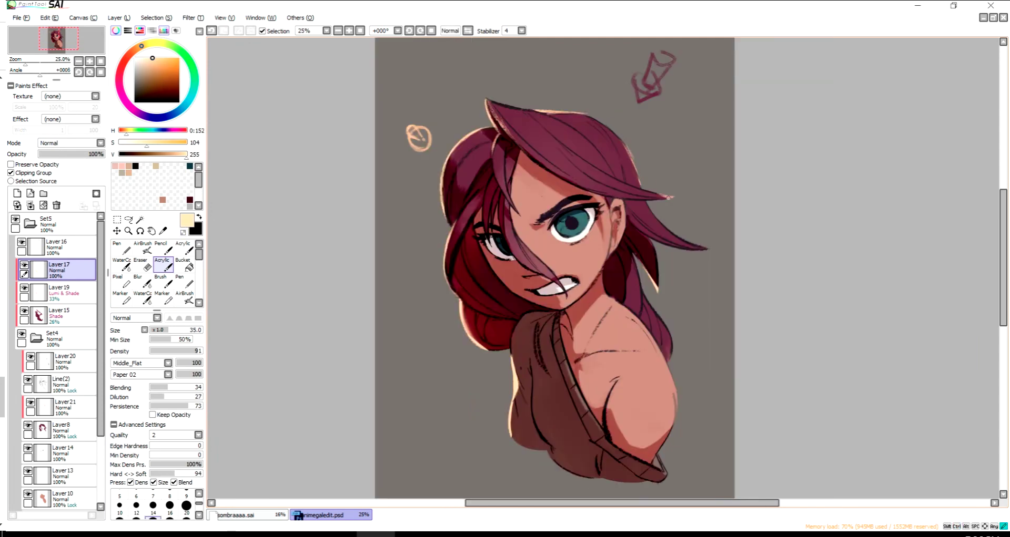
- Extend the rim light along the back contour of the hair above the swept tips and compare it mirrored
scroll(659, 202, "down", 1)
scroll(659, 202, "up", 1)
mouse_move(636, 171)
left_mouse_down()
mouse_move(629, 158)
mouse_move(633, 166)
left_mouse_up()
key("h")
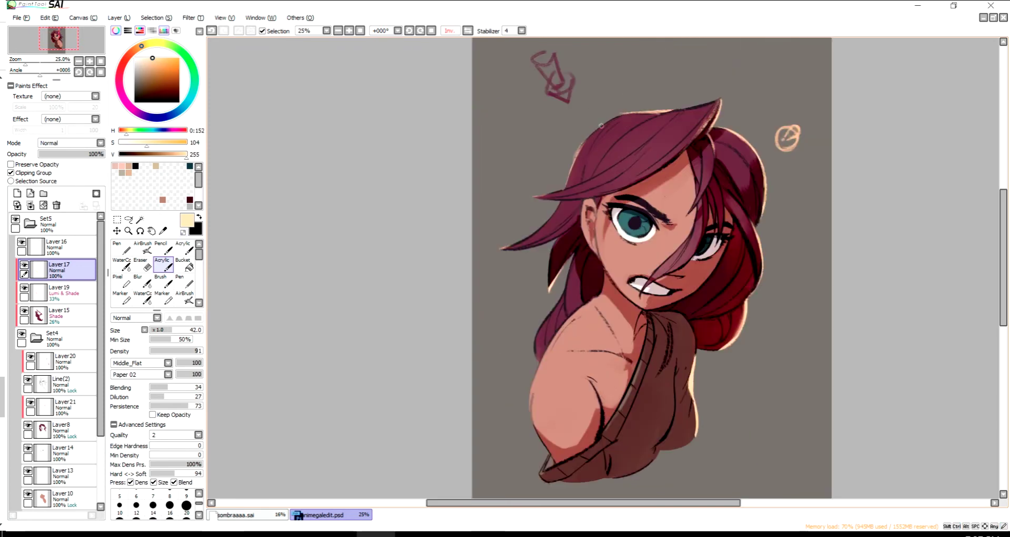
key("h")
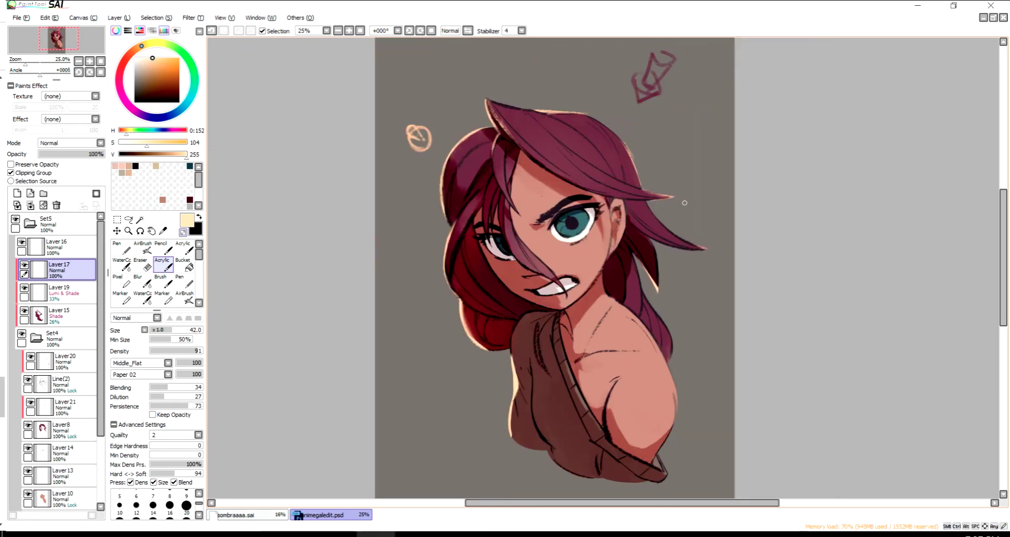
- Shade the hair behind the ear and over the shoulder with sampled dark crimson on Layer15, checking it mirrored
left_click(57, 314)
left_click(457, 263, "alt")
key("bracketleft")
key("bracketleft")
key("bracketleft")
key("bracketleft")
key("bracketleft")
key("bracketleft")
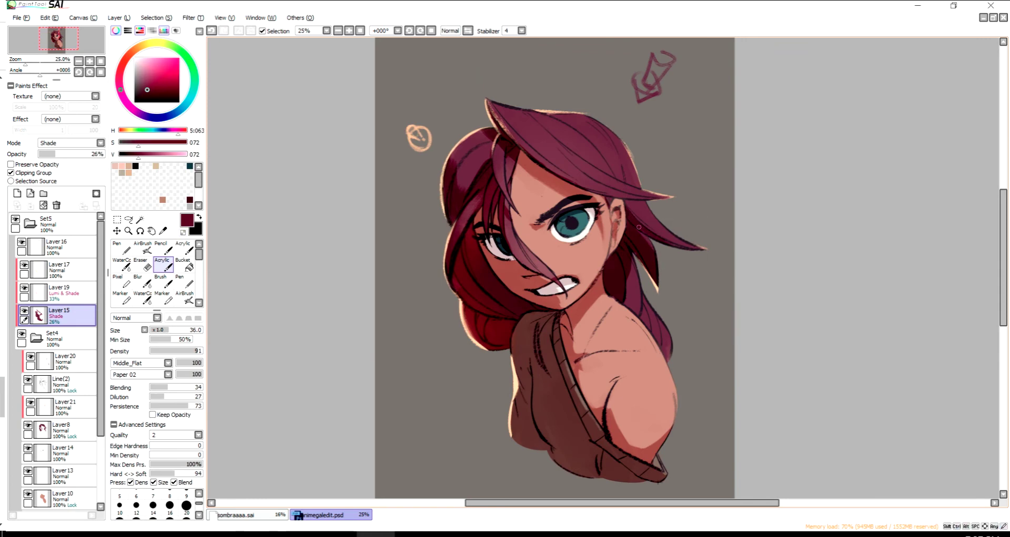
mouse_move(656, 219)
left_mouse_down()
mouse_move(628, 259)
mouse_move(664, 336)
mouse_move(662, 363)
left_mouse_up()
key("h")
key("h")
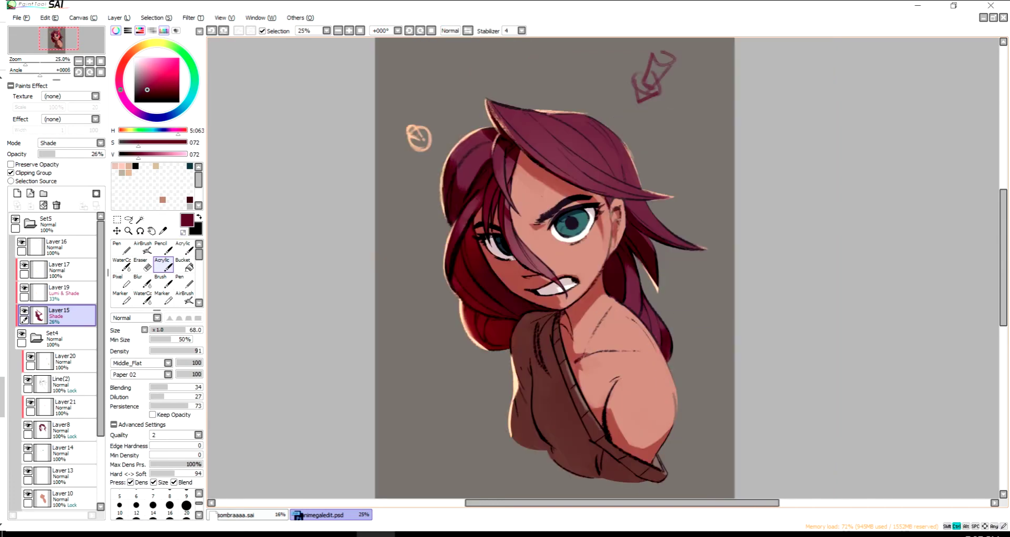
mouse_move(628, 328)
left_mouse_down()
mouse_move(628, 309)
mouse_move(647, 318)
left_mouse_up()
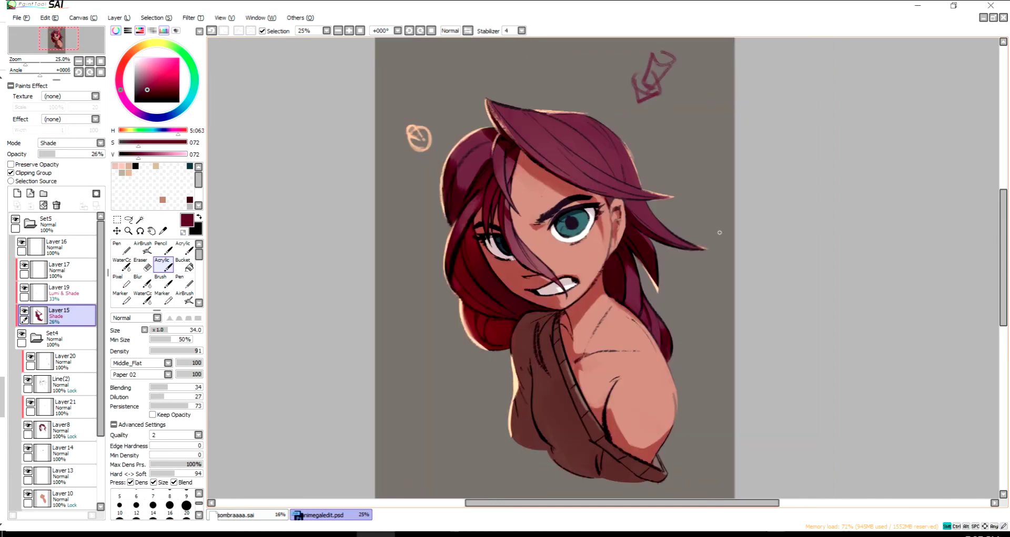
left_click_drag(720, 233, 680, 310)
- Sample the hair's base crimson and return to Layer21 with the Acrylic brush at size 25
left_click(547, 102, "ctrl")
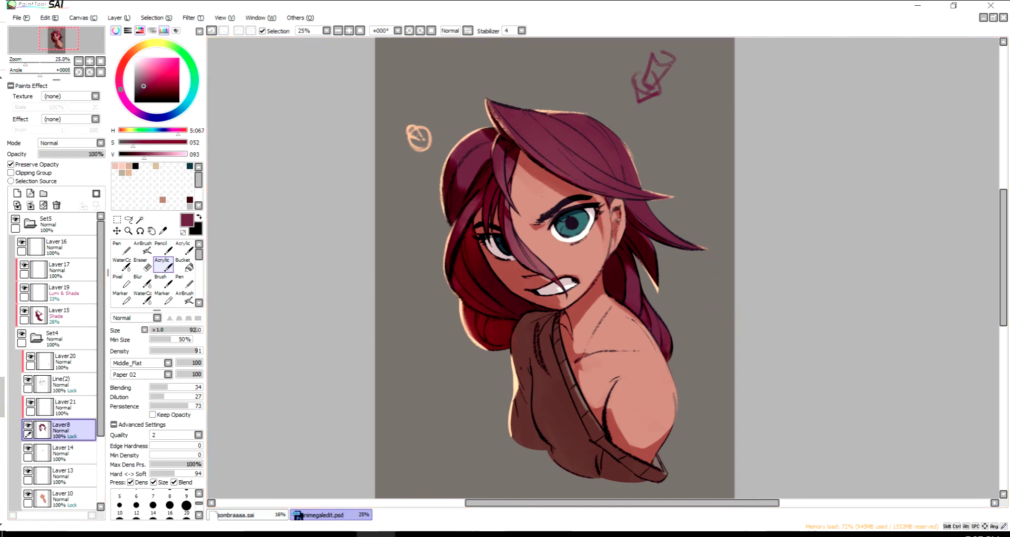
left_click(547, 101, "alt")
key("ctrl+z")
scroll(747, 379, "up", 1)
left_click(747, 379, "ctrl")
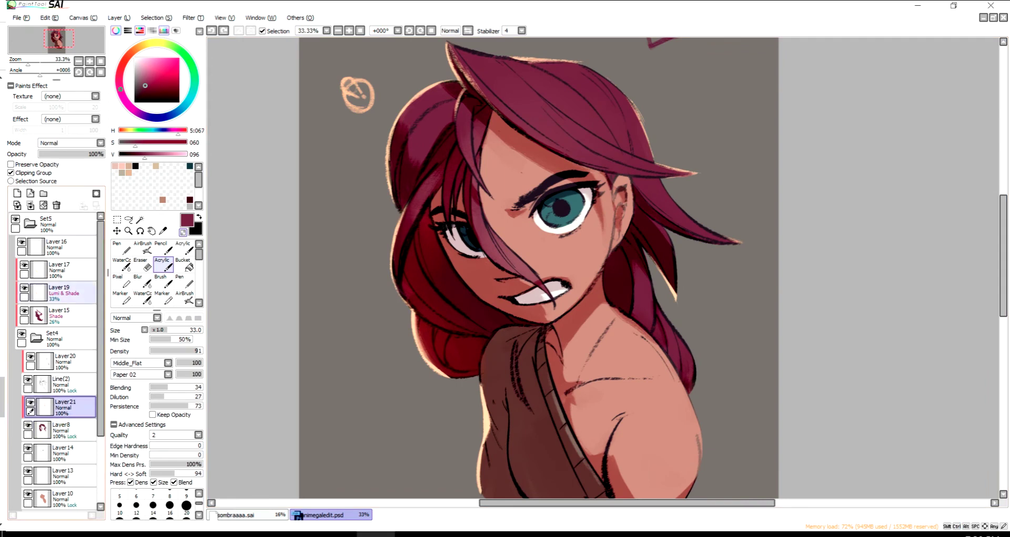
left_click(551, 257, "ctrl")
left_click(505, 266, "ctrl")
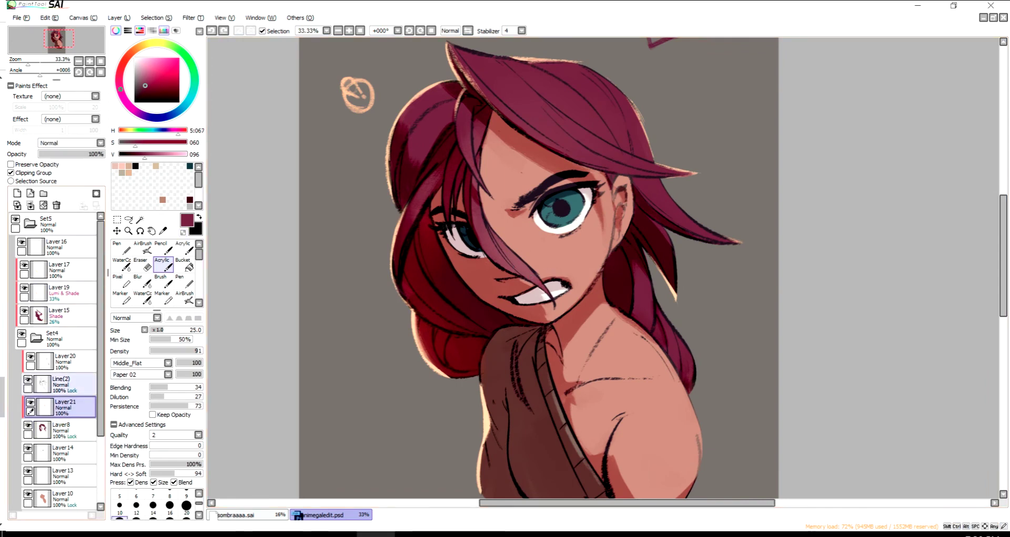
- Brush a sampled orange glow onto the hair at the base of the bangs on Layer19 with the watercolor brush at size 91
key("w")
left_click(504, 266, "alt")
left_click(505, 266, "ctrl")
key("slash")
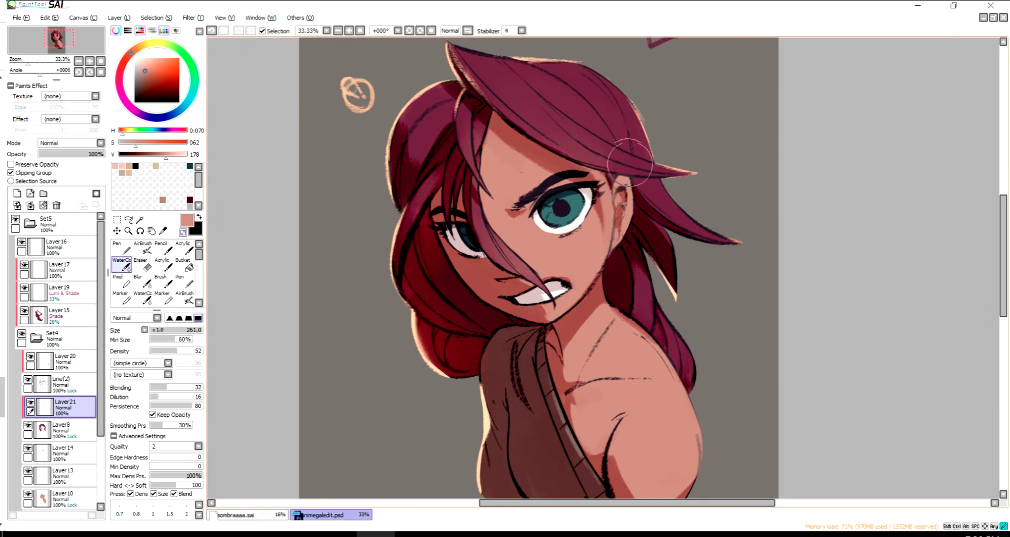
scroll(668, 228, "down", 1)
left_click(496, 288, "ctrl")
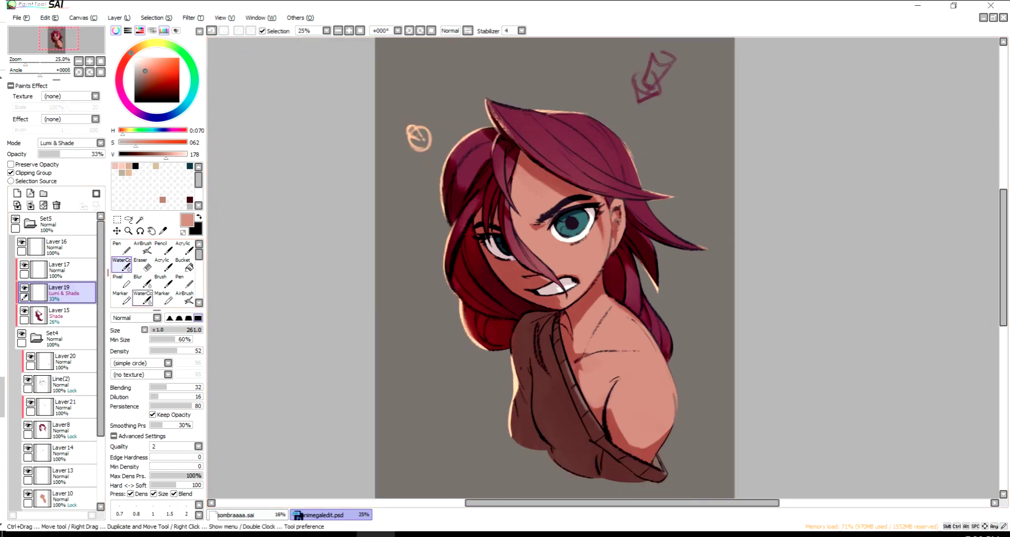
left_click(682, 247, "alt")
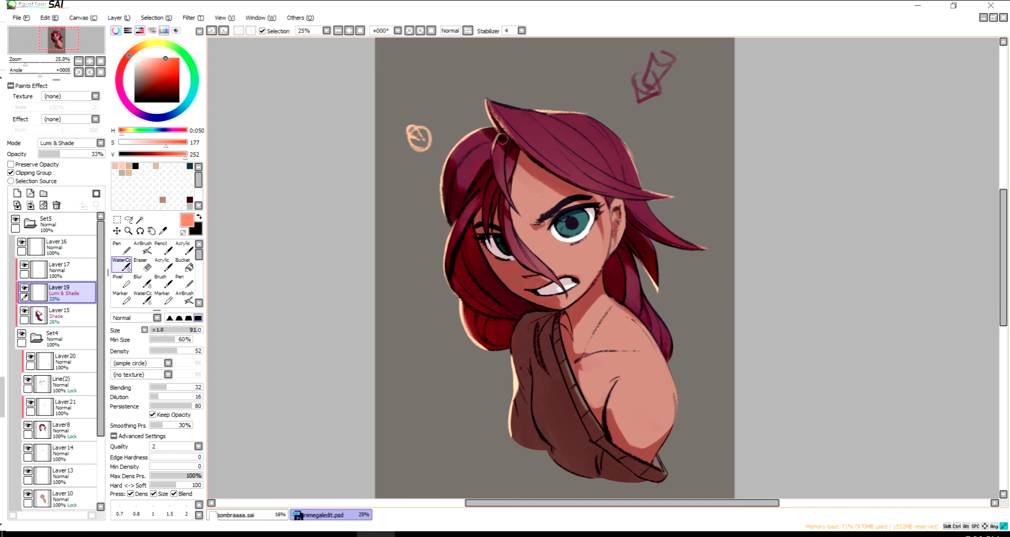
left_click_drag(502, 138, 504, 128)
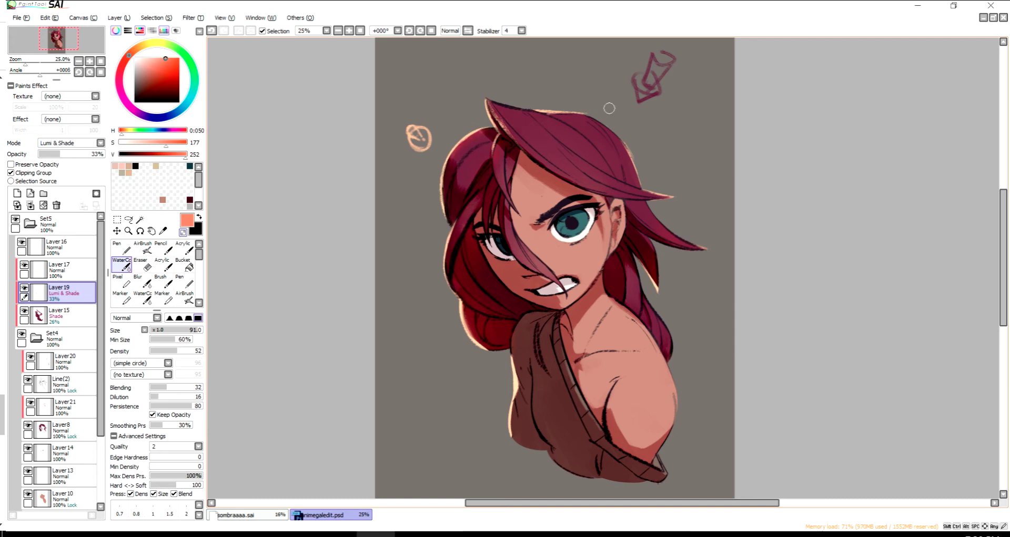
- Touch up the hair's rim light on Layer17 with the Acrylic brush in sampled pale yellow, comparing it mirrored
key("Up")
key("Up")
key("a")
left_click(619, 130, "alt")
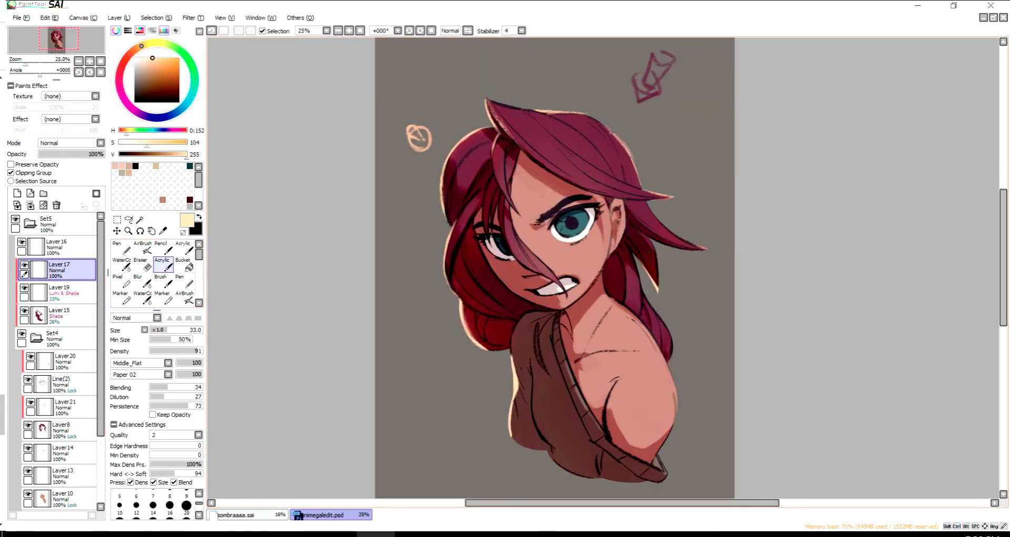
key("h")
key("h")
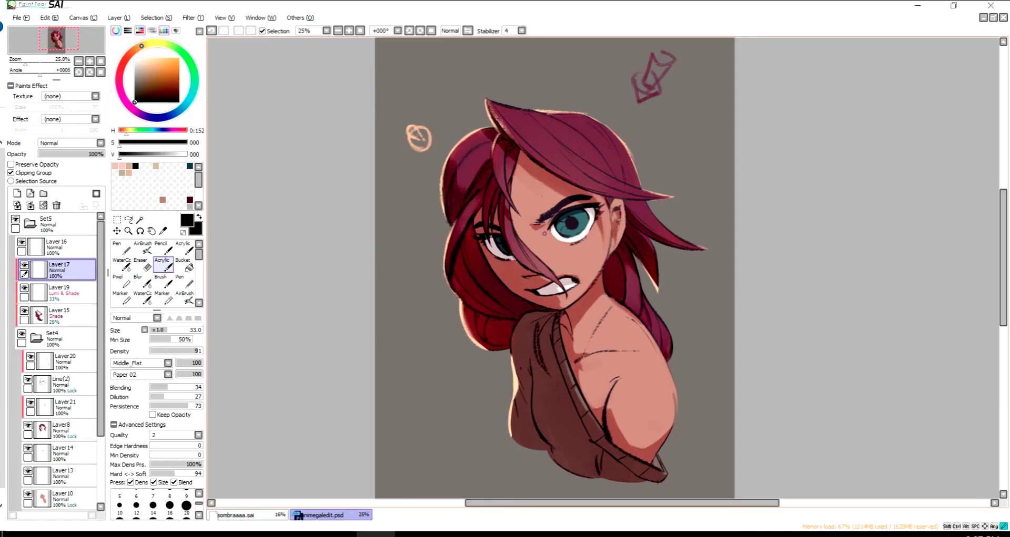
left_click(442, 185, "alt")
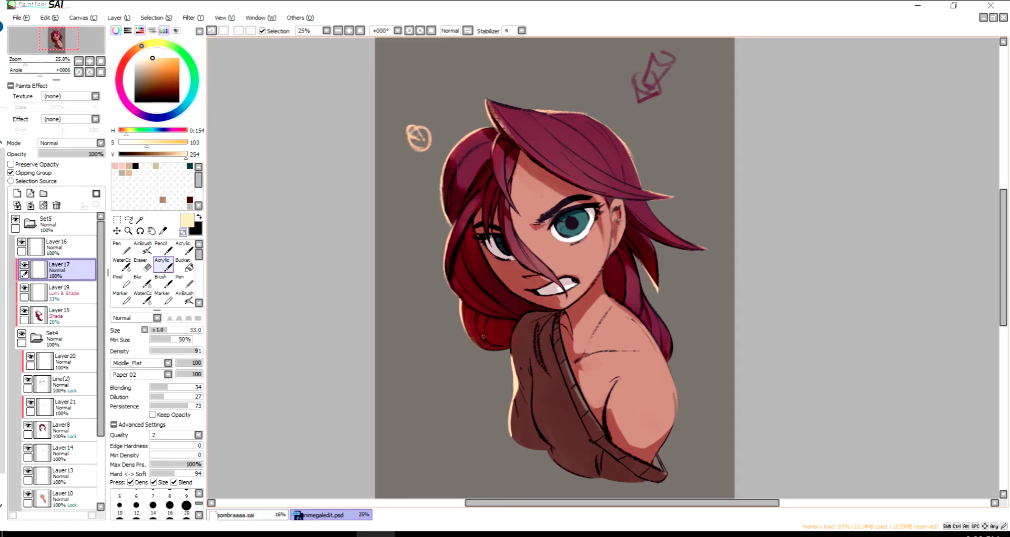
key("bracketleft")
key("bracketleft")
key("bracketleft")
key("h")
key("h")
- Touch up the shadows on Layer15 with the dark crimson swatch and a small Acrylic brush, checking the portrait mirrored
left_click(58, 315)
left_click(189, 200)
key("bracketright")
key("bracketright")
key("bracketright")
key("bracketright")
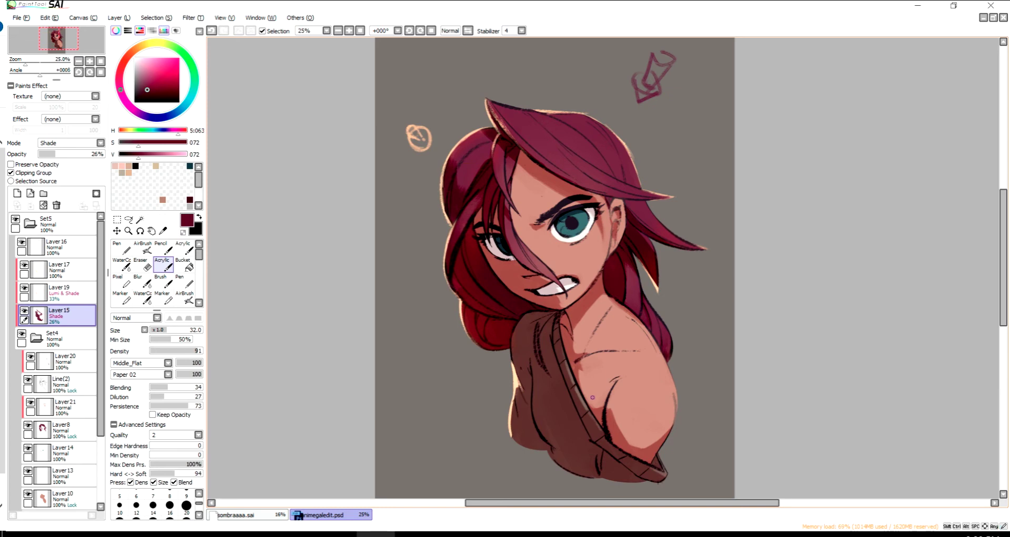
key("h")
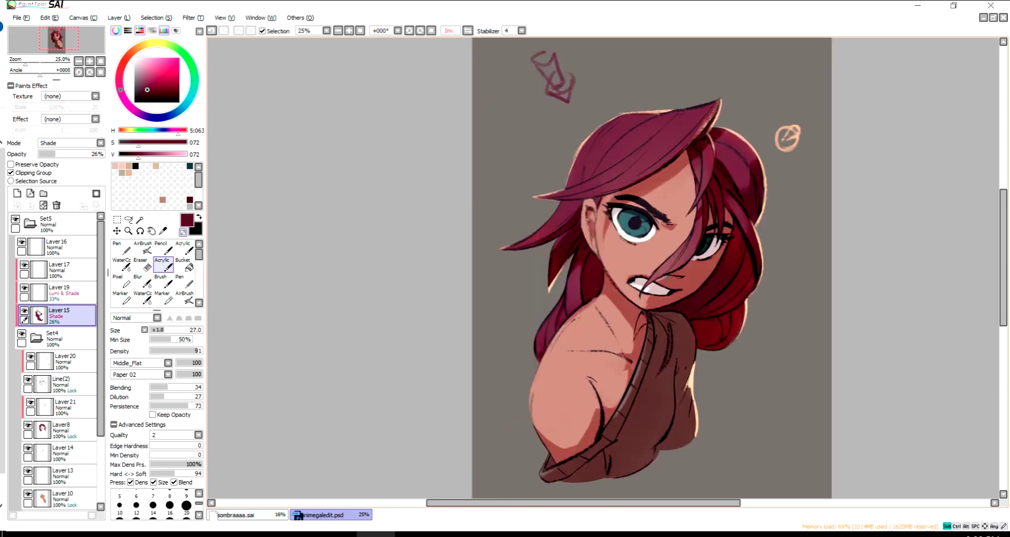
key("h")
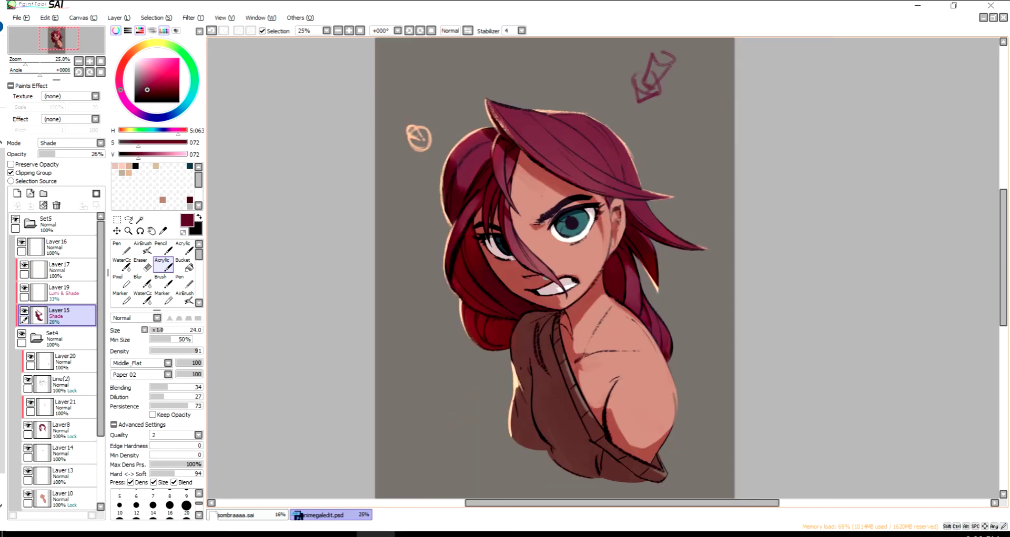
key("minus")
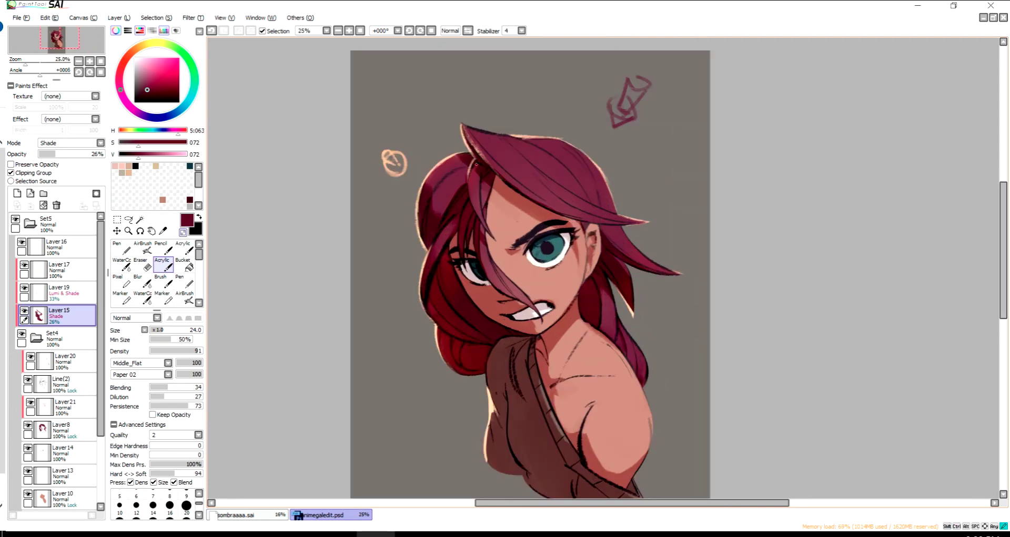
- Paint soft orange glow along the outer edge of the hair on Layer19 with the large watercolor brush
left_click(58, 292)
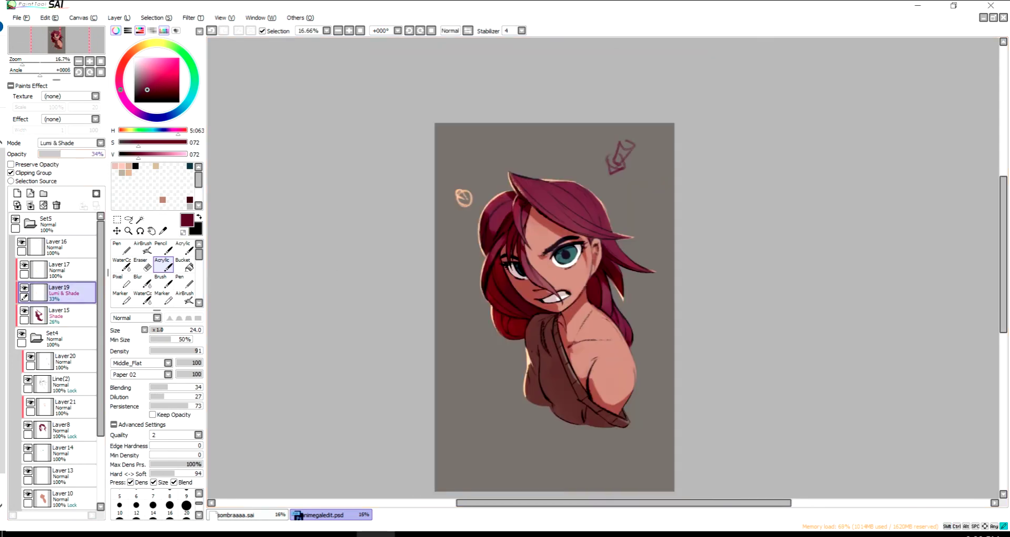
key("plus")
key("plus")
left_click_drag(374, 325, 408, 321)
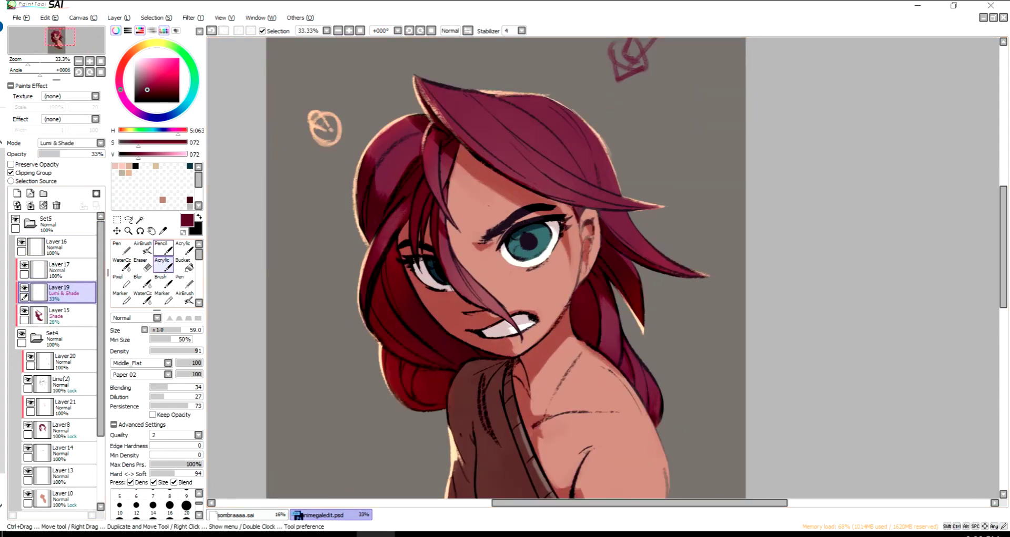
key("w")
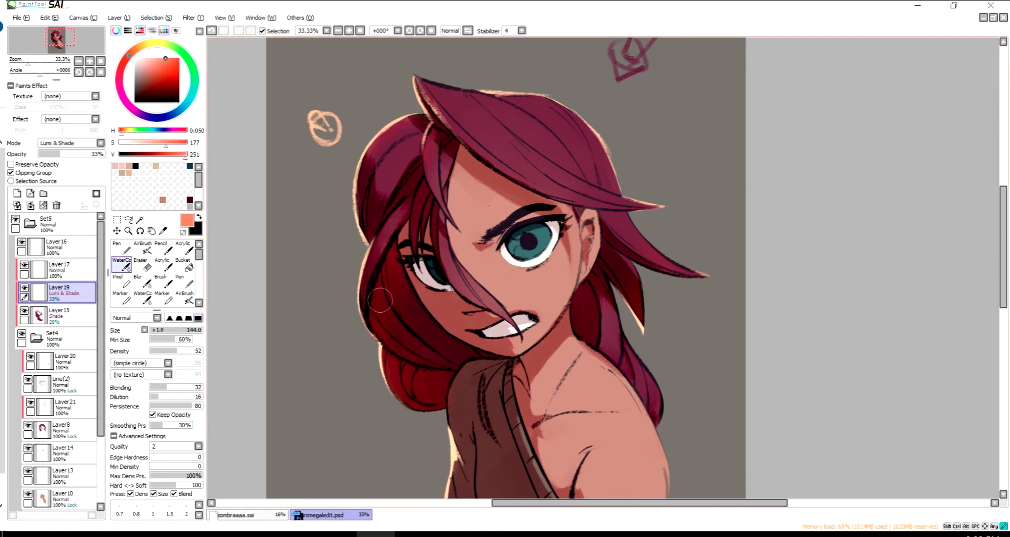
key("h")
left_click_drag(394, 247, 439, 248)
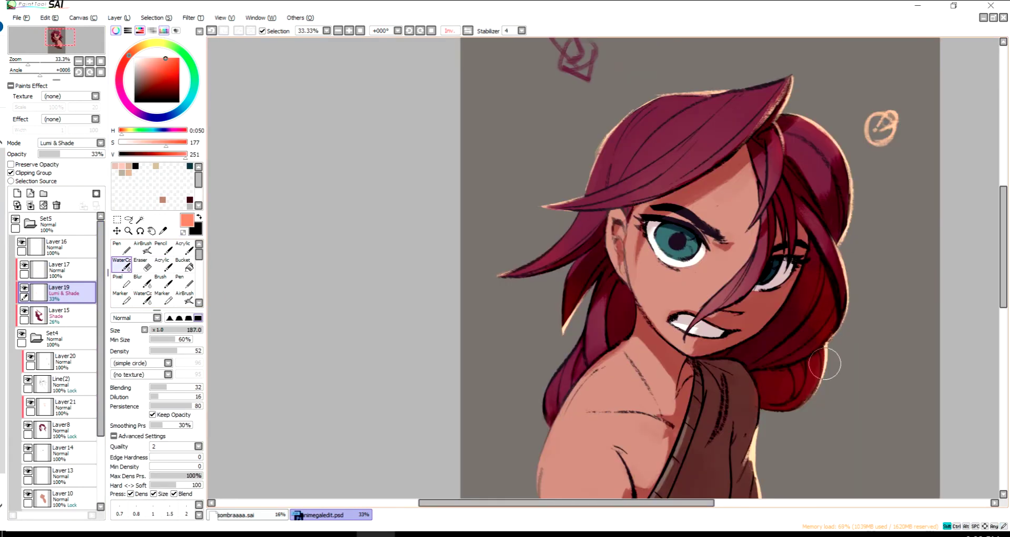
key("h")
- Examine the hair glow mirrored and at several zoom levels
key("minus")
key("minus")
key("h")
key("h")
key("plus")
key("plus")
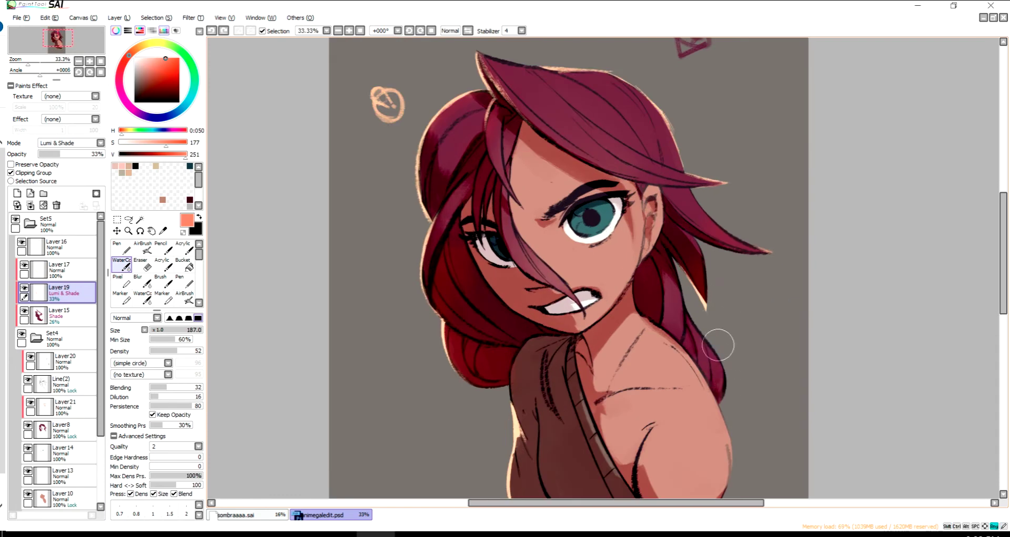
key("minus")
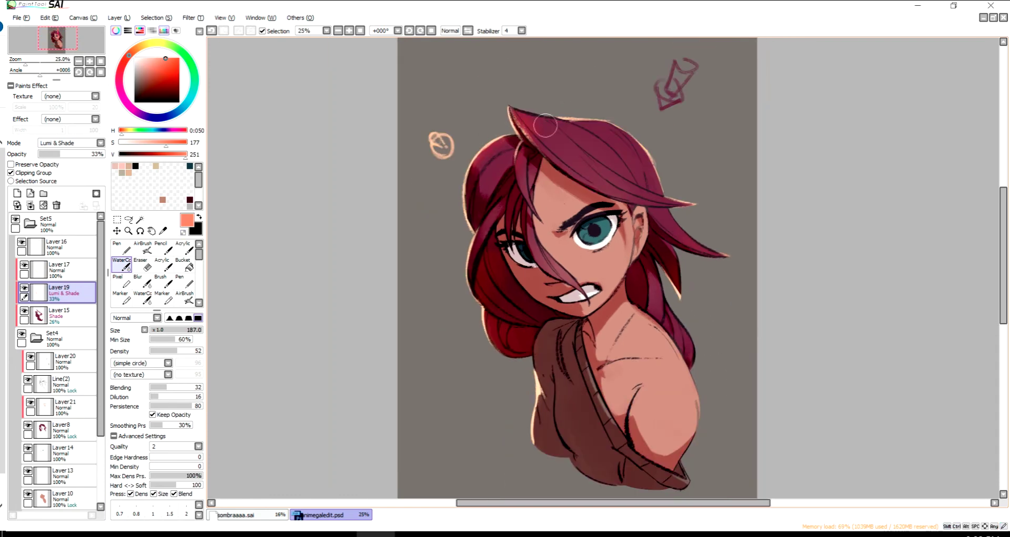
key("h")
key("h")
key("minus")
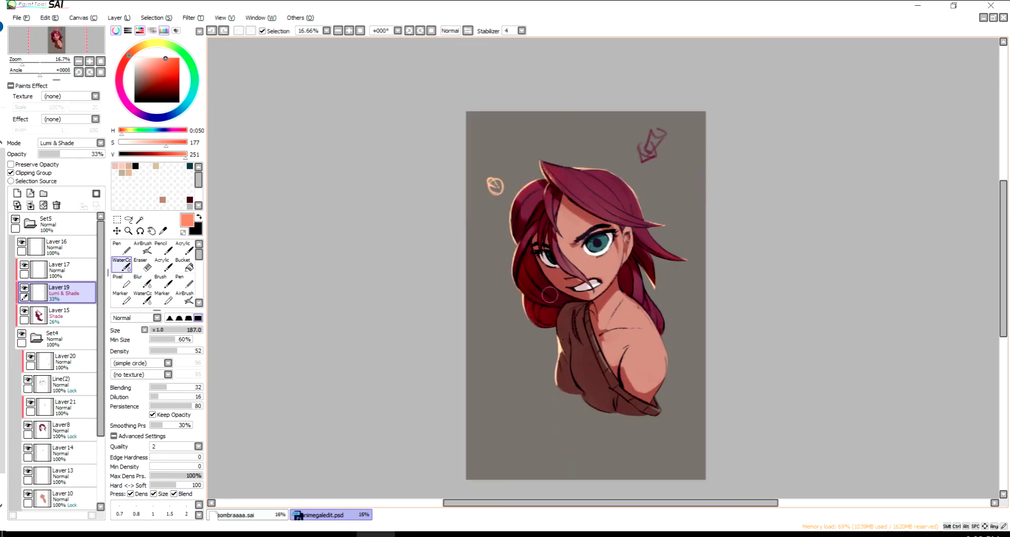
- Shade the braid behind the shoulder with sampled dark crimson on Layer15 using the Acrylic brush
left_click(695, 343, "ctrl+shift")
key("a")
key("plus")
left_click(694, 343, "alt")
key("h")
key("h")
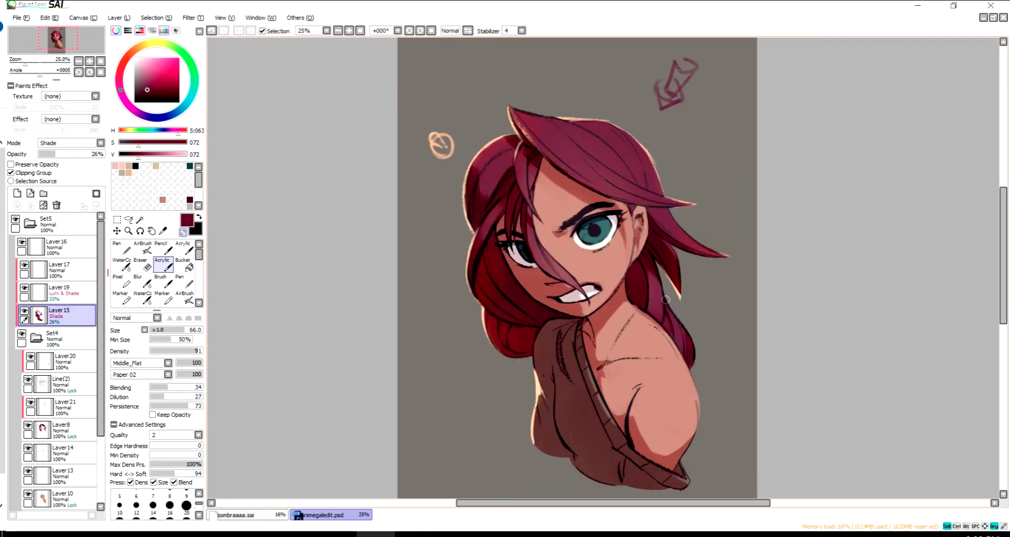
left_click_drag(695, 343, 668, 320)
- Compare the braid shading mirrored and unmirrored at reduced zoom
key("minus")
key("minus")
key("h")
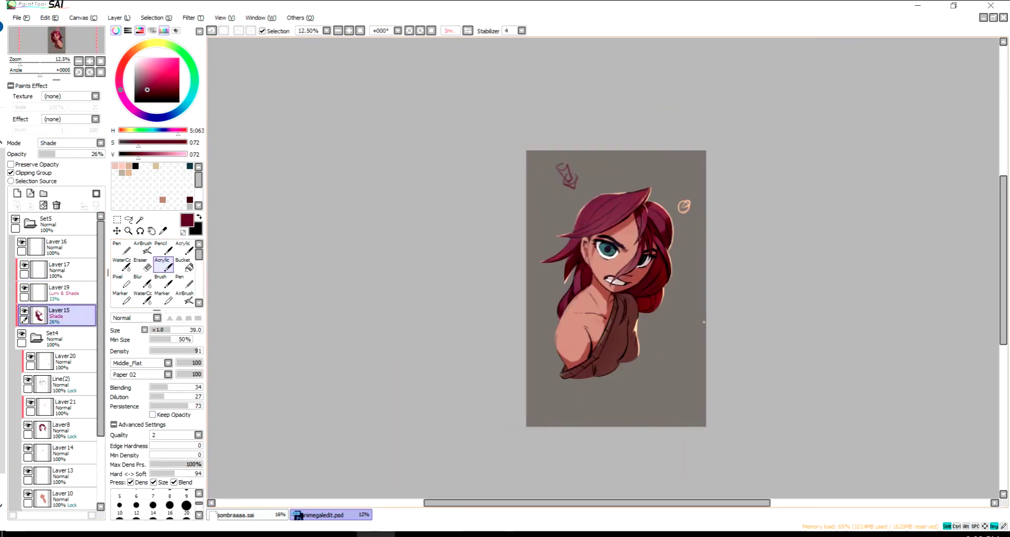
key("h")
key("plus")
key("h")
key("h")
key("plus")
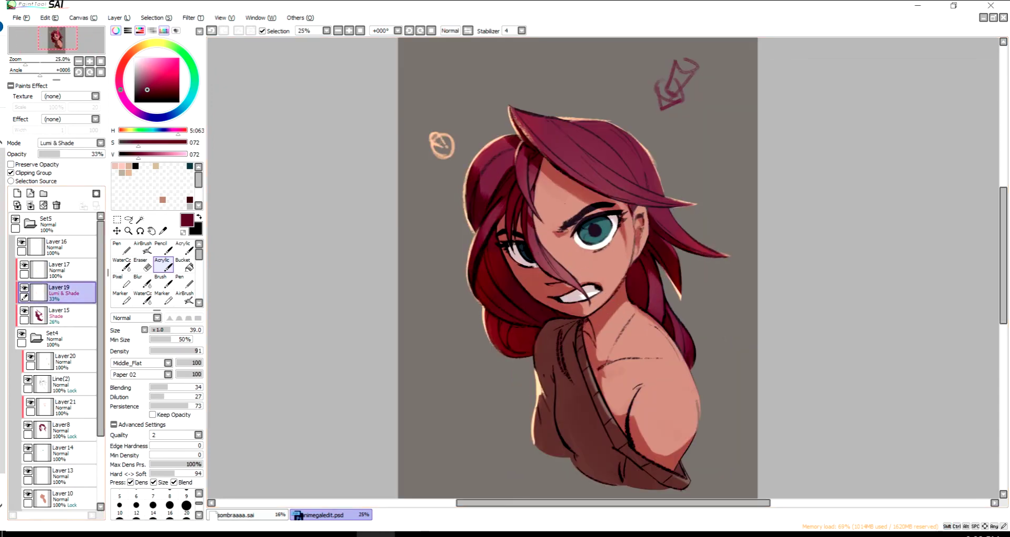
- Add a clipped layer between Layer15 and Layer19 in Luminosity mode at 39% opacity and choose a pale yellow
left_click(18, 193)
left_click(71, 143)
left_click(58, 177)
left_click_drag(684, 263, 660, 326)
mouse_move(120, 89)
left_mouse_down()
mouse_move(184, 113)
mouse_move(147, 43)
left_mouse_up()
left_click(147, 61)
left_click(64, 154)
- Paint a broad pale yellow highlight band across the swept bangs on Layer22 with a large Acrylic brush, checking it mirrored
mouse_move(531, 231)
left_mouse_down()
mouse_move(552, 209)
mouse_move(574, 221)
mouse_move(620, 202)
left_mouse_up()
key("h")
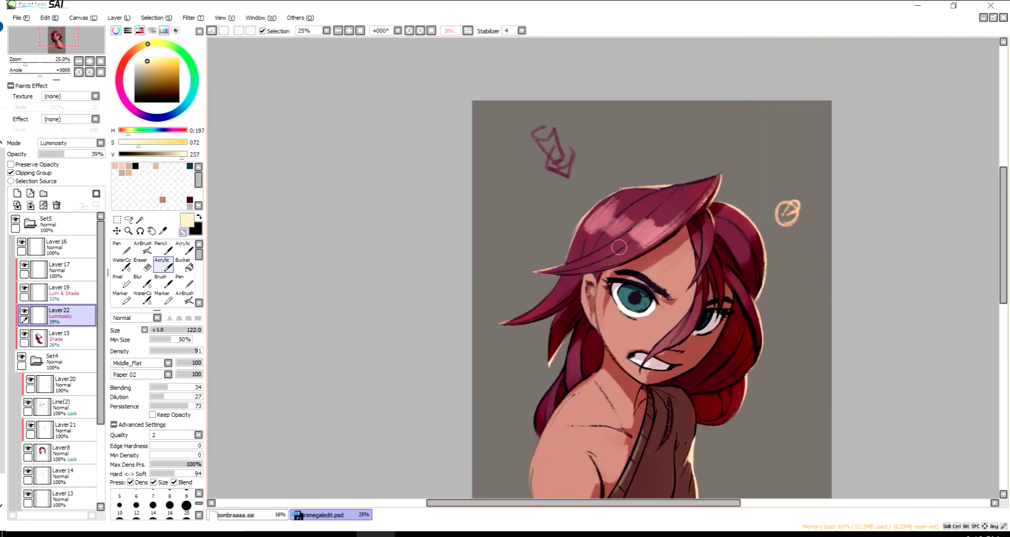
left_click_drag(619, 247, 545, 196)
key("h")
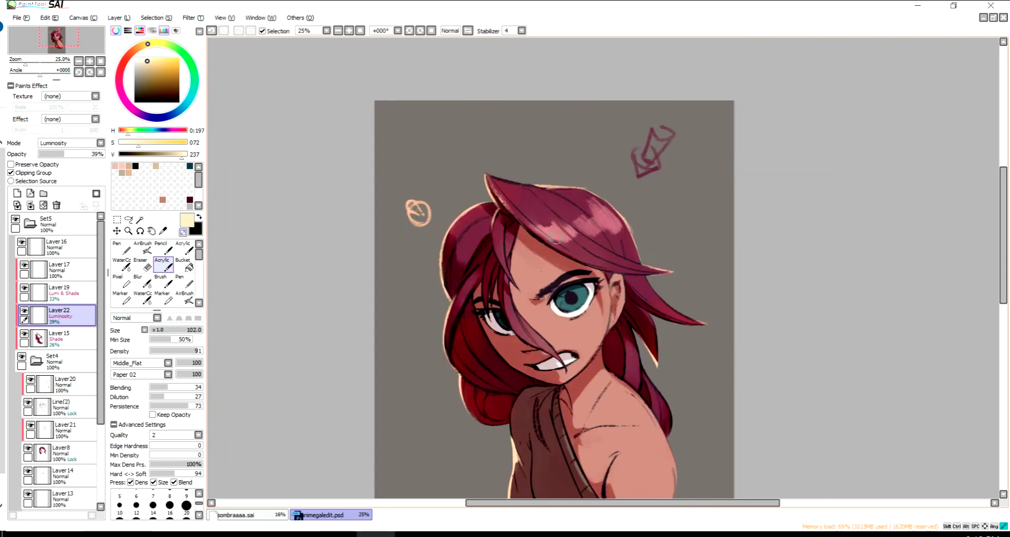
key("h")
key("h")
mouse_move(670, 155)
left_mouse_down()
mouse_move(625, 243)
mouse_move(647, 200)
left_mouse_up()
key("h")
key("h")
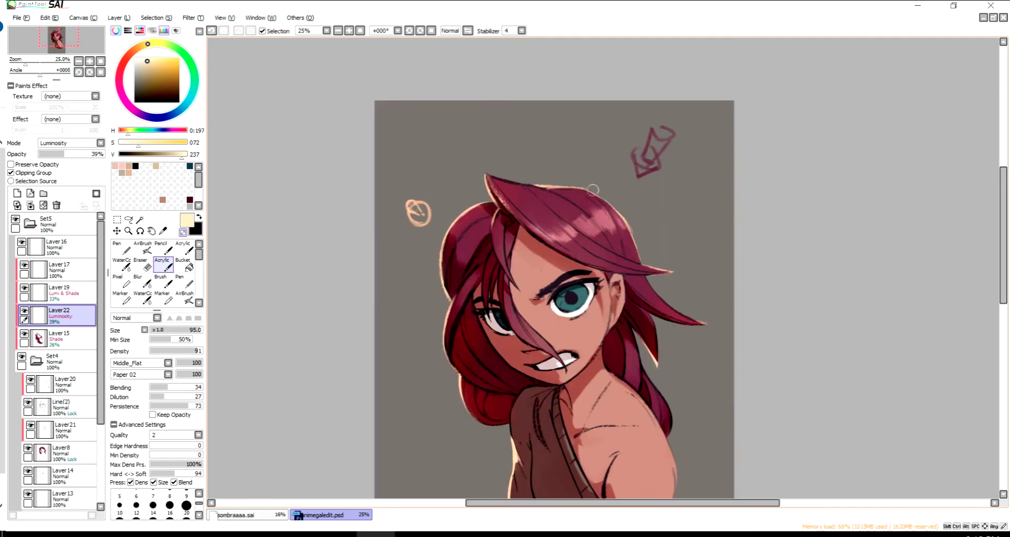
- Refine the bangs' highlight into thinner strands with the Acrylic brush reduced to size 25, checking it mirrored
key("h")
mouse_move(586, 195)
left_mouse_down()
mouse_move(602, 199)
mouse_move(585, 202)
left_mouse_up()
key("h")
key("h")
key("h")
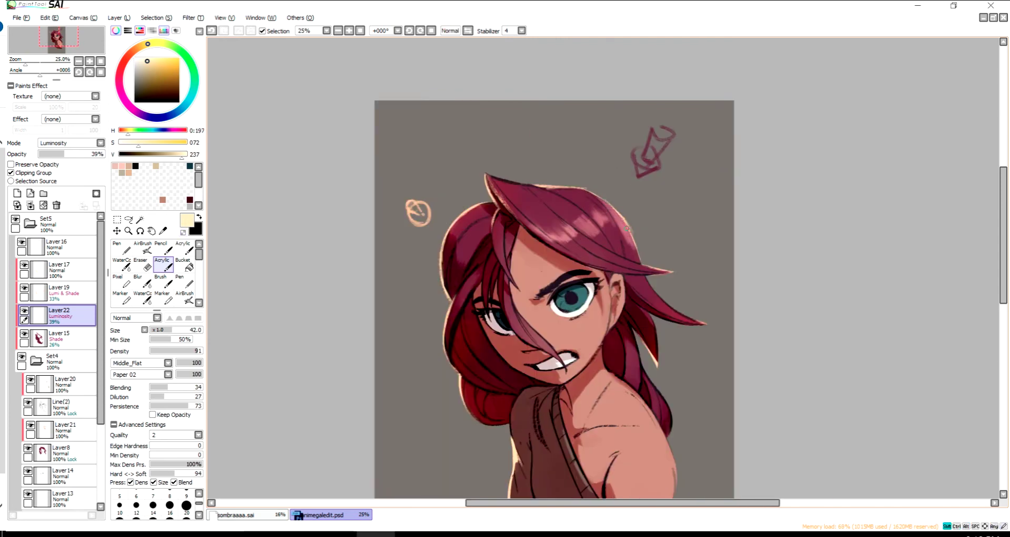
key("h")
key("h")
key("h")
left_click_drag(579, 257, 647, 246)
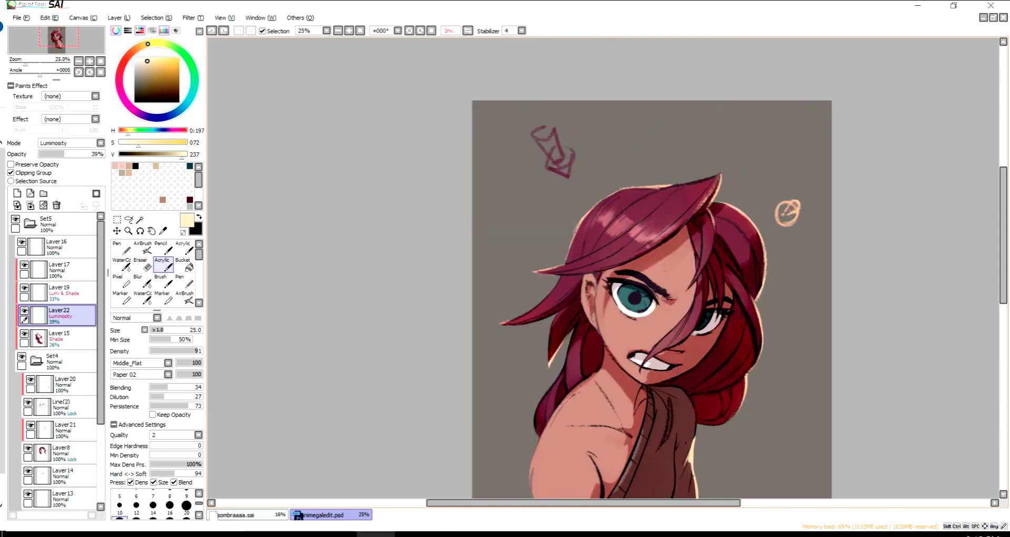
- Add finer highlight streaks between the strands of the swept bangs on Layer22 and compare them mirrored
key("h")
mouse_move(558, 245)
left_mouse_down()
mouse_move(632, 250)
mouse_move(601, 240)
left_mouse_up()
key("h")
key("h")
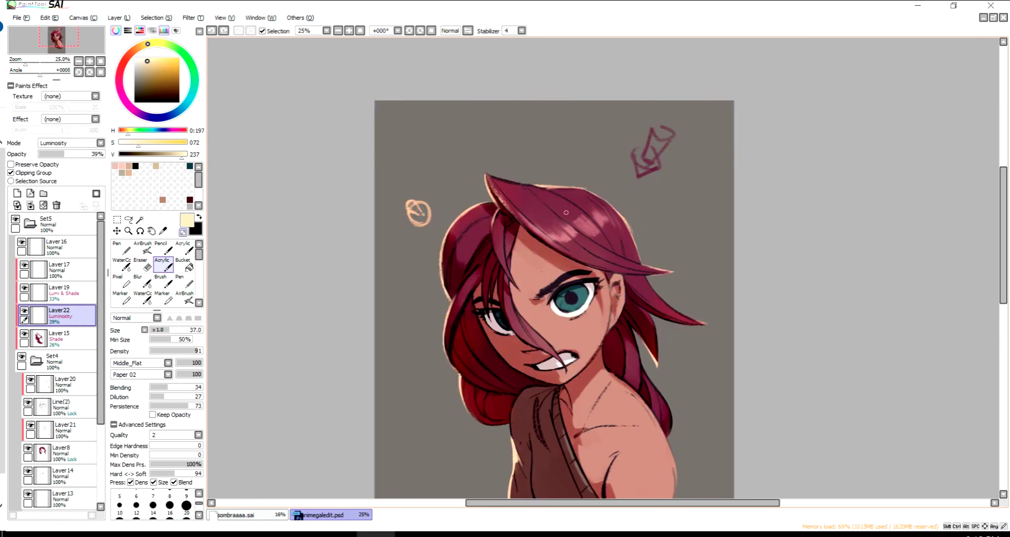
key("h")
key("h")
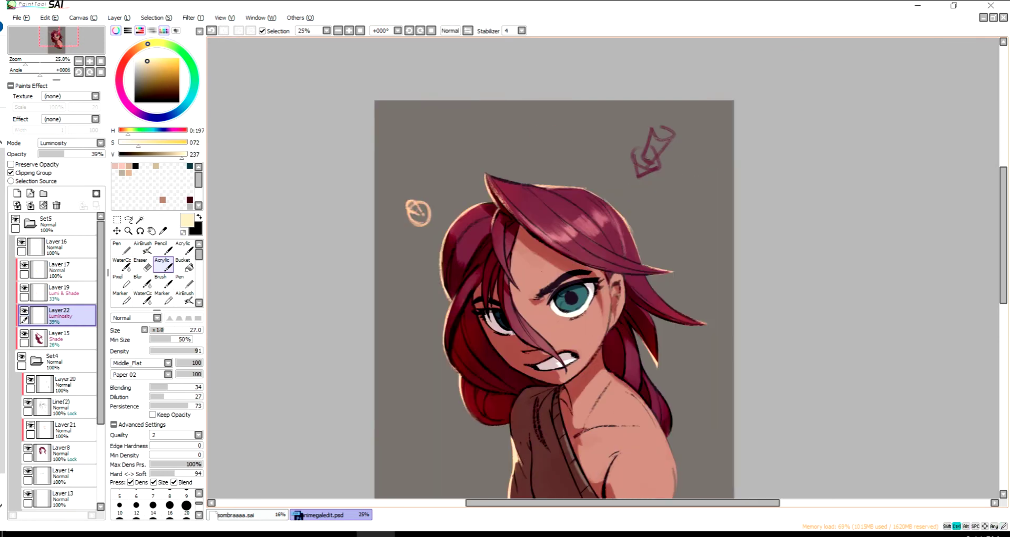
key("h")
mouse_move(581, 261)
left_mouse_down()
mouse_move(600, 210)
mouse_move(622, 209)
left_mouse_up()
key("h")
key("h")
key("h")
- Change Layer22 to Lumi & Shade mode at 48% opacity
left_click(71, 143)
left_click(58, 199)
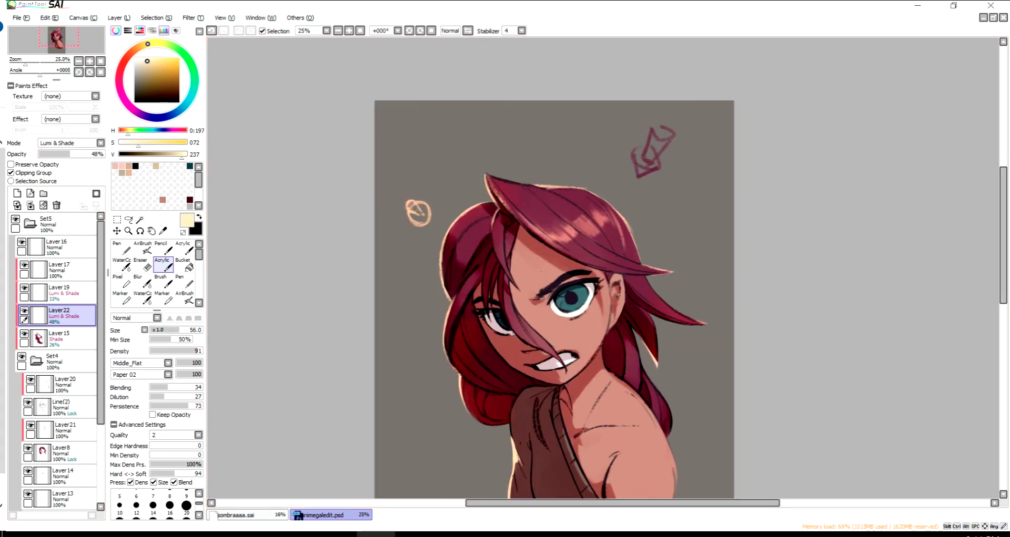
key("ctrl+minus")
key("ctrl+plus")
- Paint pale yellow highlights on the rounded hair beside the bangs on Layer22 with the Acrylic brush at size 35
key("bracketleft")
key("bracketleft")
key("bracketleft")
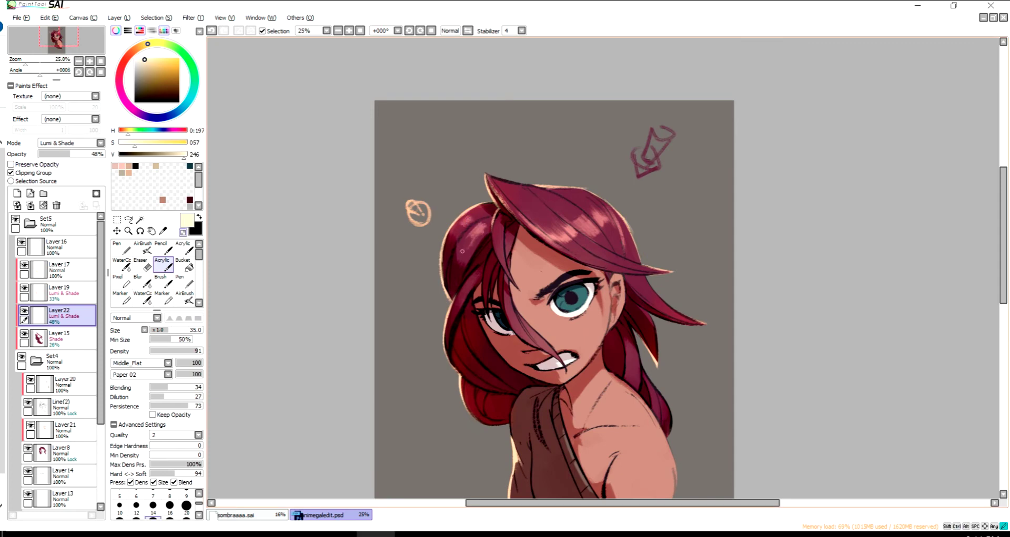
key("h")
key("h")
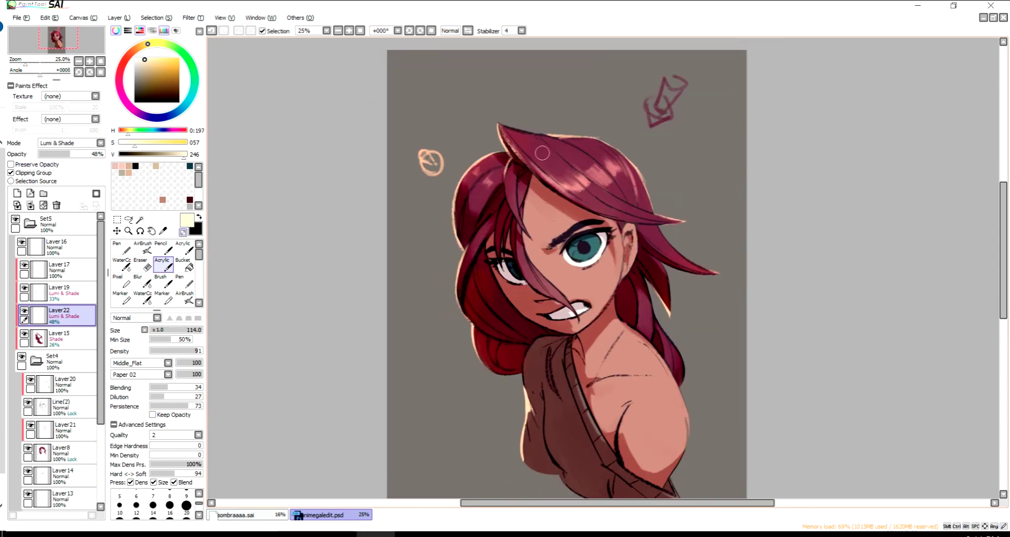
- Highlight the loose bang strand crossing the face on Layer22, checking it mirrored
left_click_drag(542, 153, 512, 201)
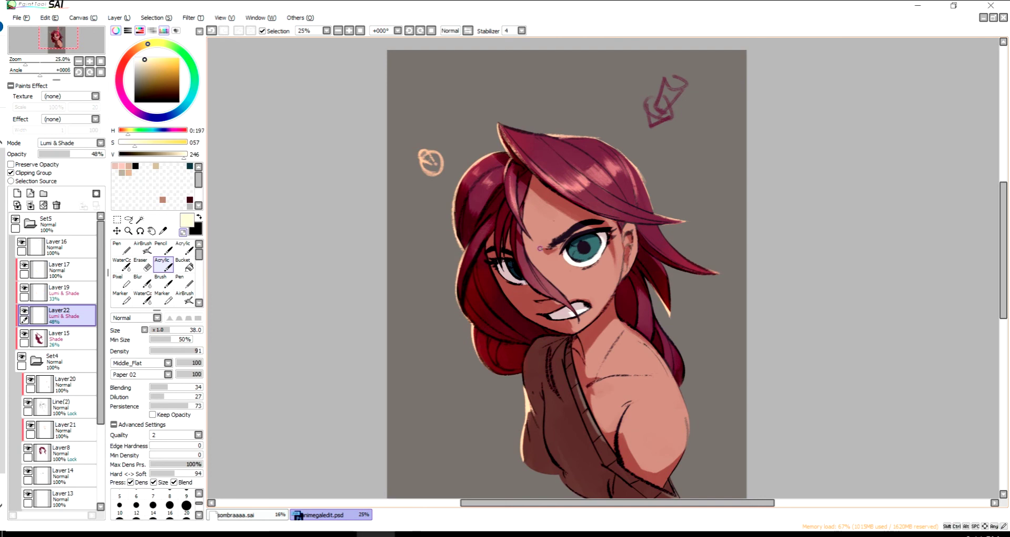
key("h")
key("h")
left_click_drag(540, 248, 538, 282)
key("h")
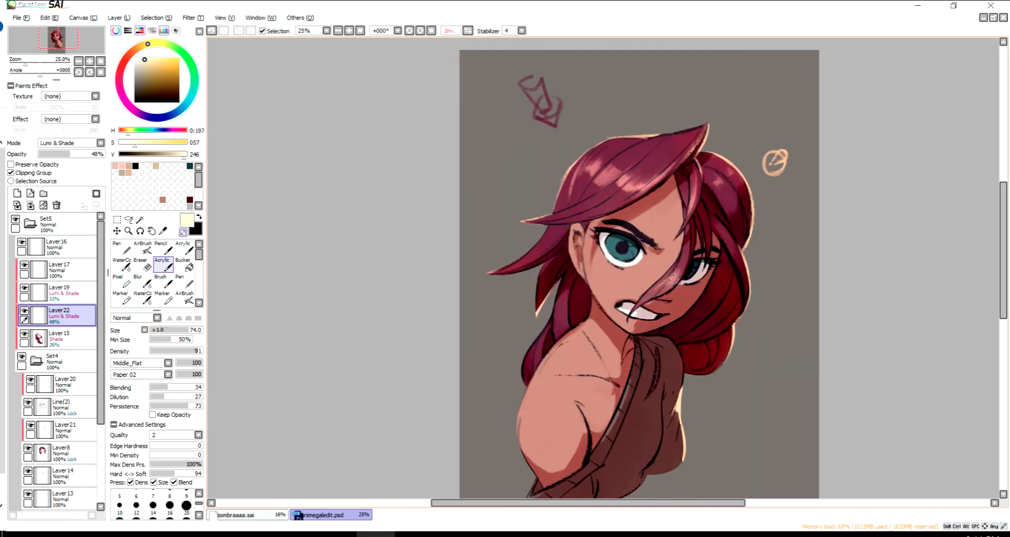
key("h")
left_click_drag(673, 279, 541, 273)
key("h")
key("h")
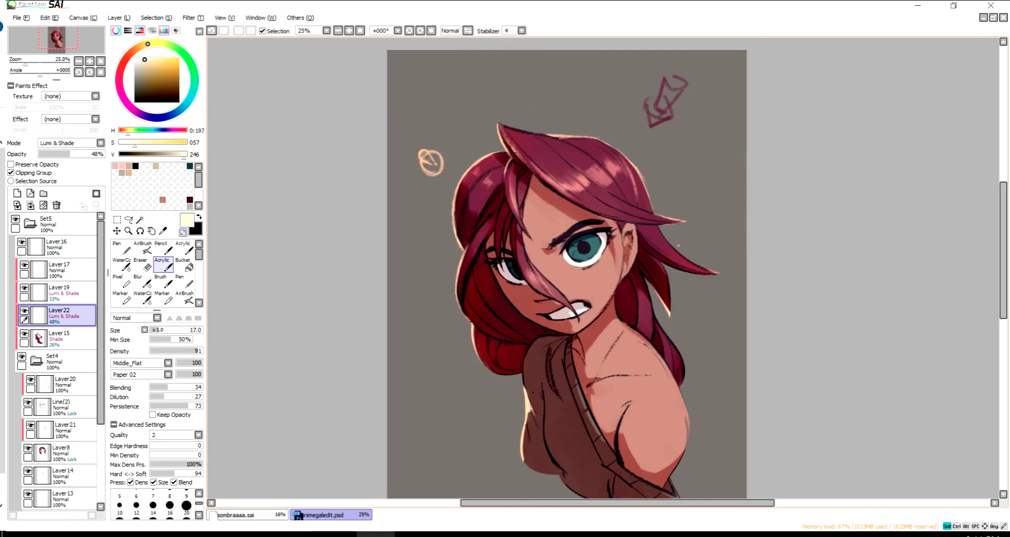
- Paint highlights on the hair falling behind the ear and neck on Layer22, comparing them in mirrored view
left_click_drag(649, 262, 644, 315)
key("h")
key("h")
left_click_drag(649, 262, 652, 324)
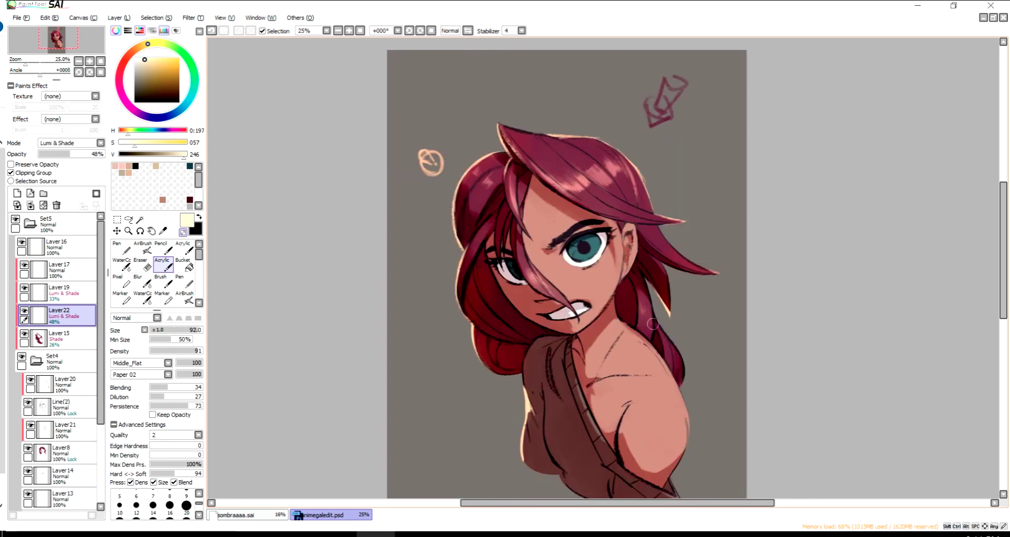
key("h")
key("h")
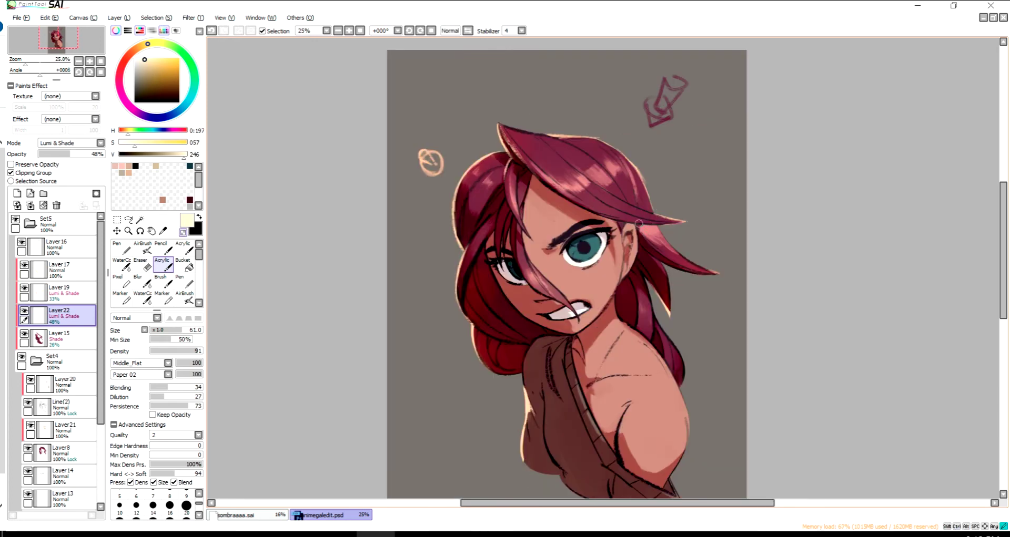
- Highlight the flicked strand beside the ear, just under the tip of the bangs, on Layer22
key("bracketleft")
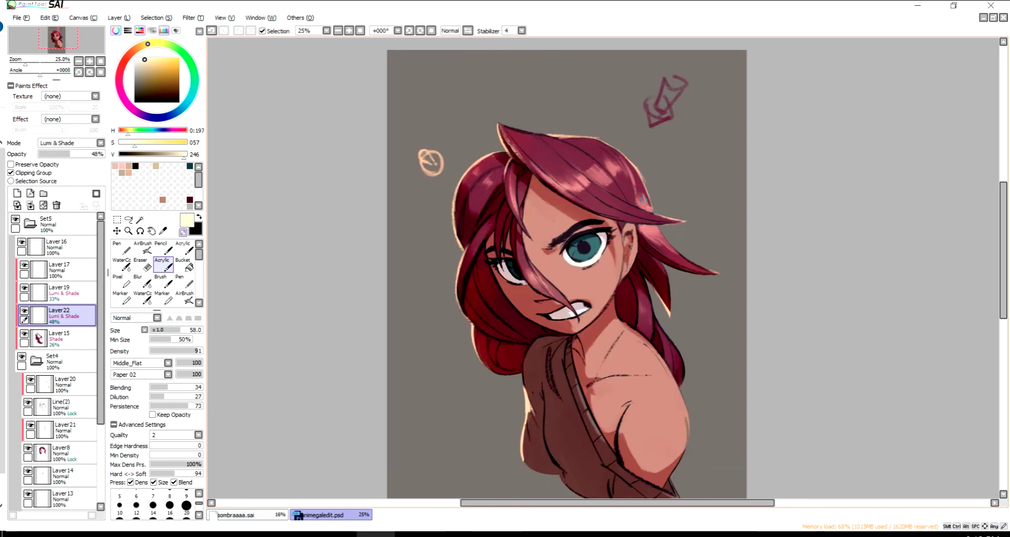
key("h")
key("h")
left_click_drag(642, 199, 653, 229)
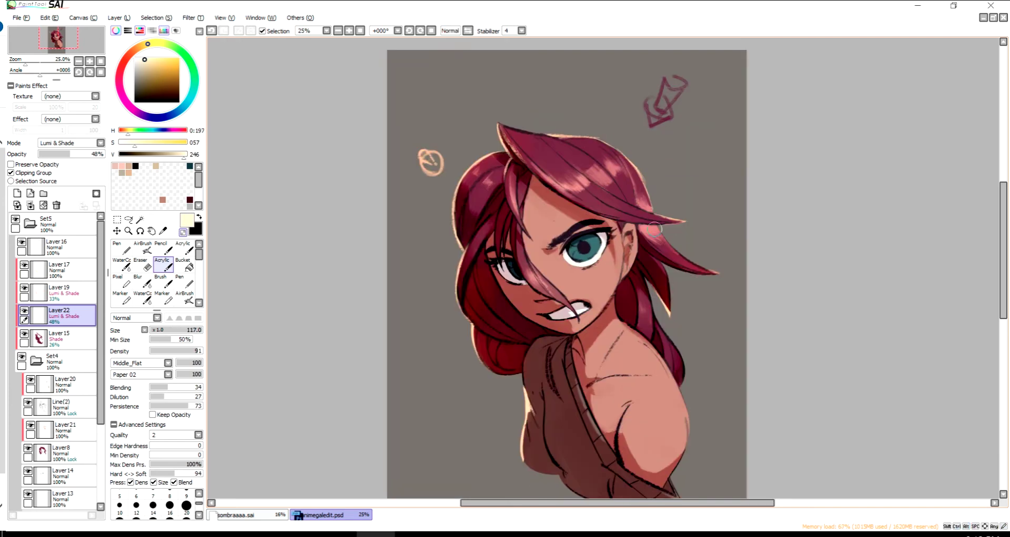
- Set Layer22's opacity to 50% and refine the highlights at the tip and underside of the bangs, checking them mirrored
key("ctrl+Up")
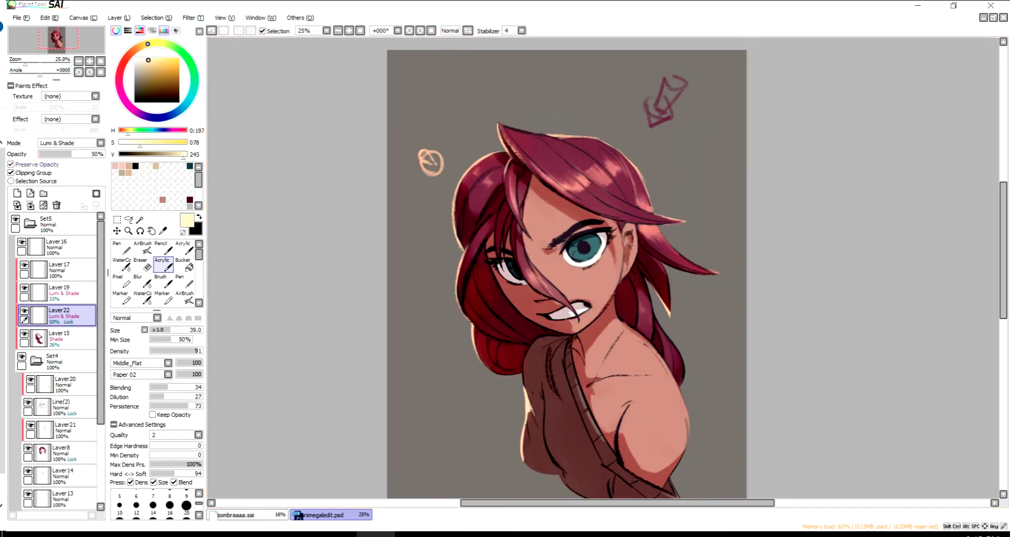
left_click_drag(634, 195, 644, 205)
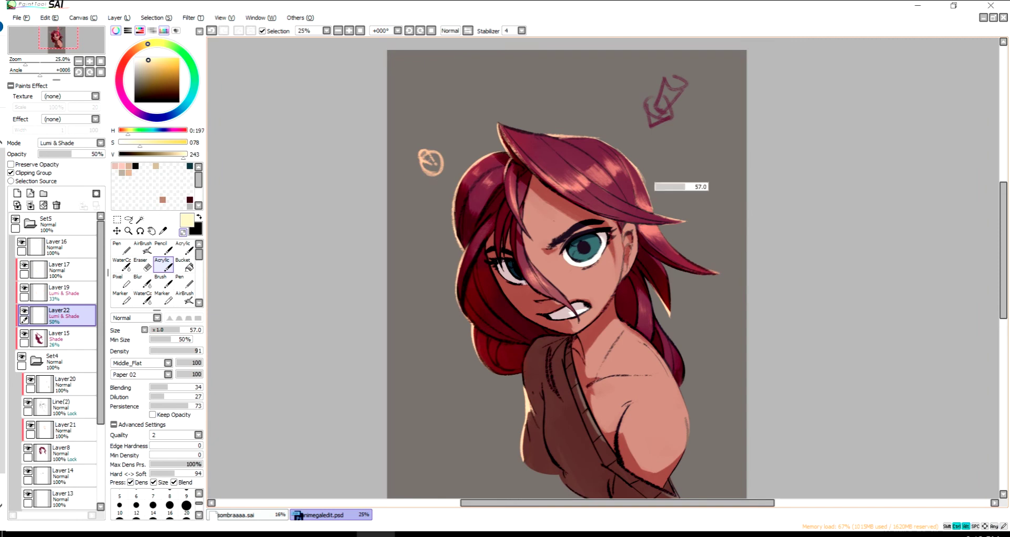
key("h")
key("h")
left_click_drag(563, 211, 552, 199)
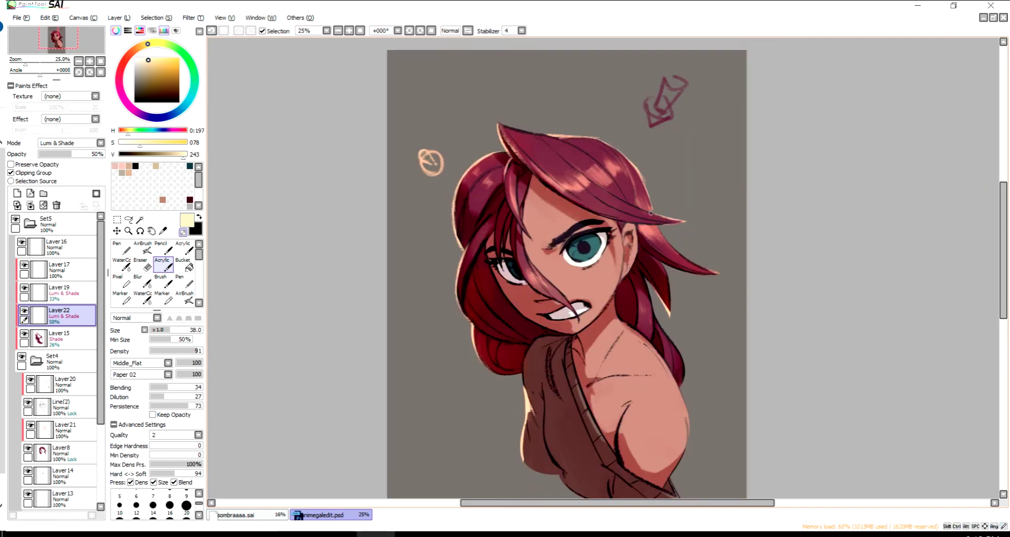
key("h")
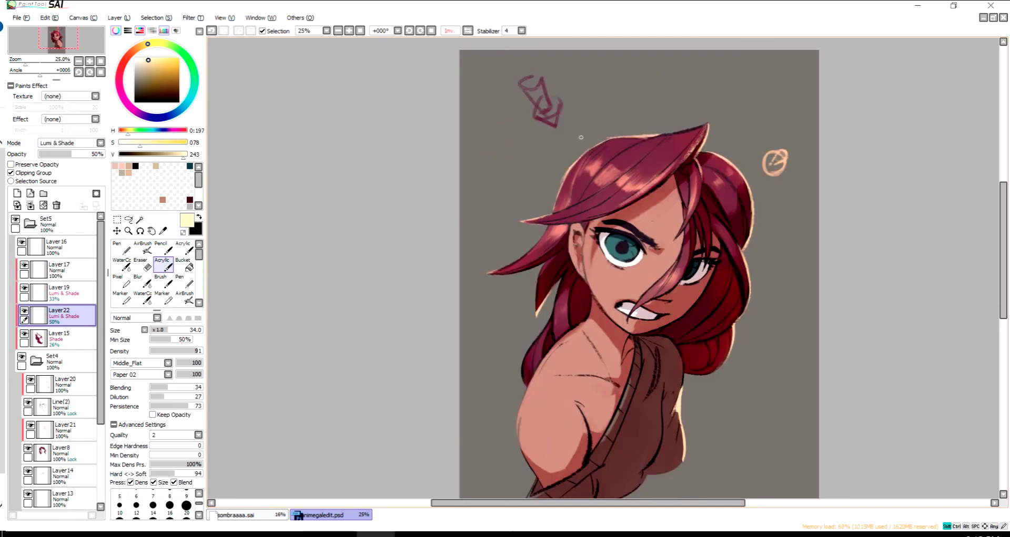
key("h")
key("h")
key("h")
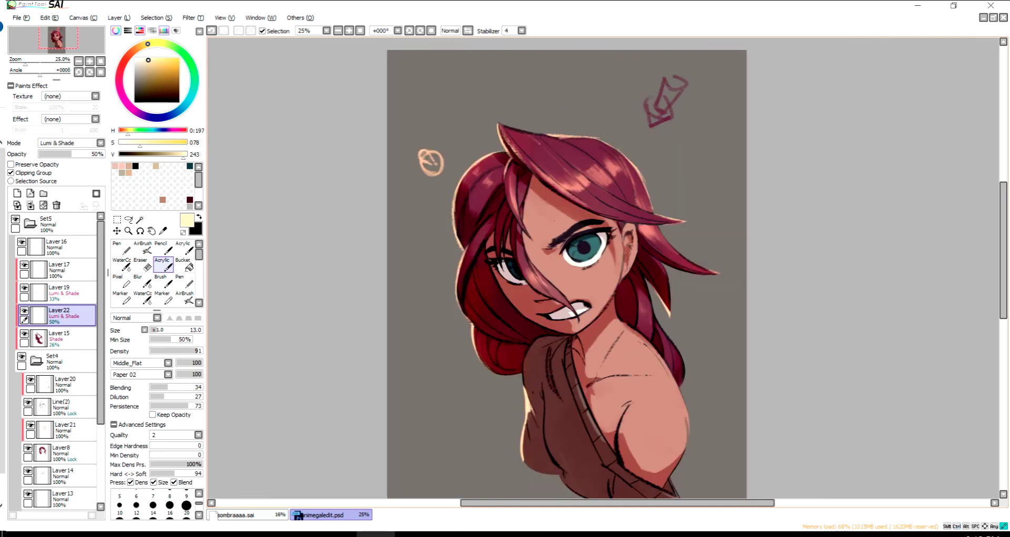
- Rework the highlights on the rounded hair beside the bangs with a larger Acrylic brush, comparing them mirrored
mouse_move(526, 158)
left_mouse_down()
mouse_move(547, 158)
mouse_move(513, 174)
mouse_move(488, 164)
left_mouse_up()
key("h")
key("h")
key("h")
key("h")
key("h")
key("h")
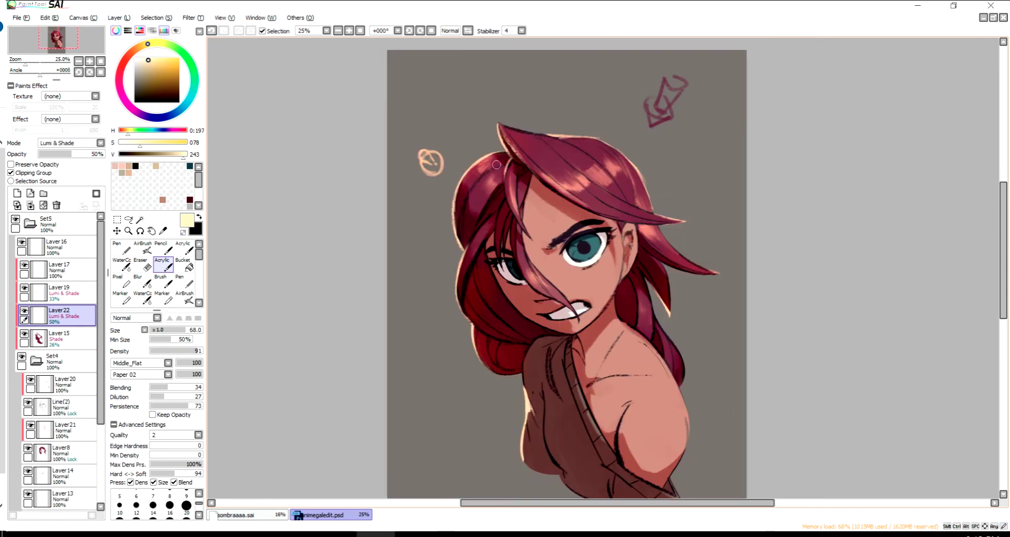
key("h")
key("h")
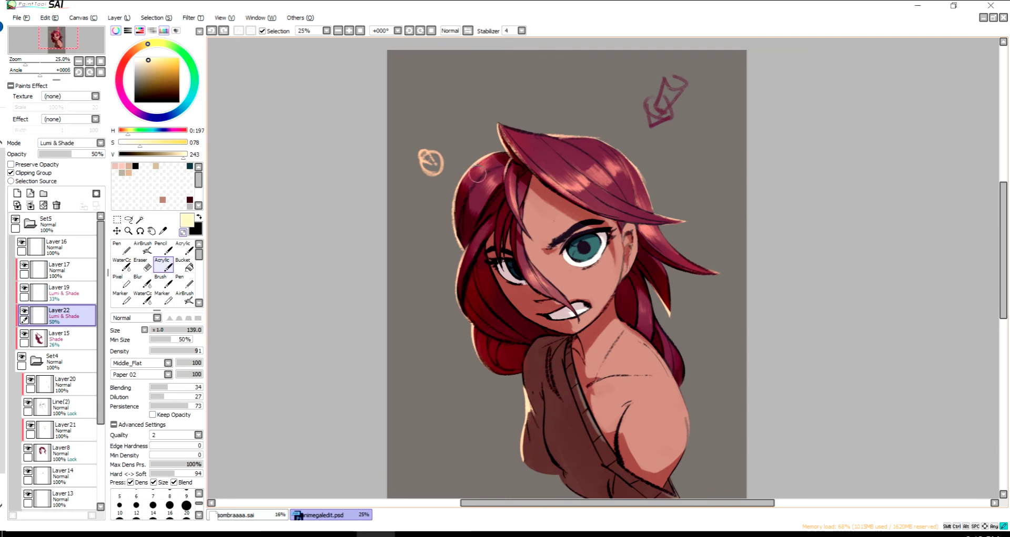
- Touch up the highlights on the strand crossing the face and the hair above the ear on Layer22, checking them mirrored
left_click_drag(732, 156, 602, 121)
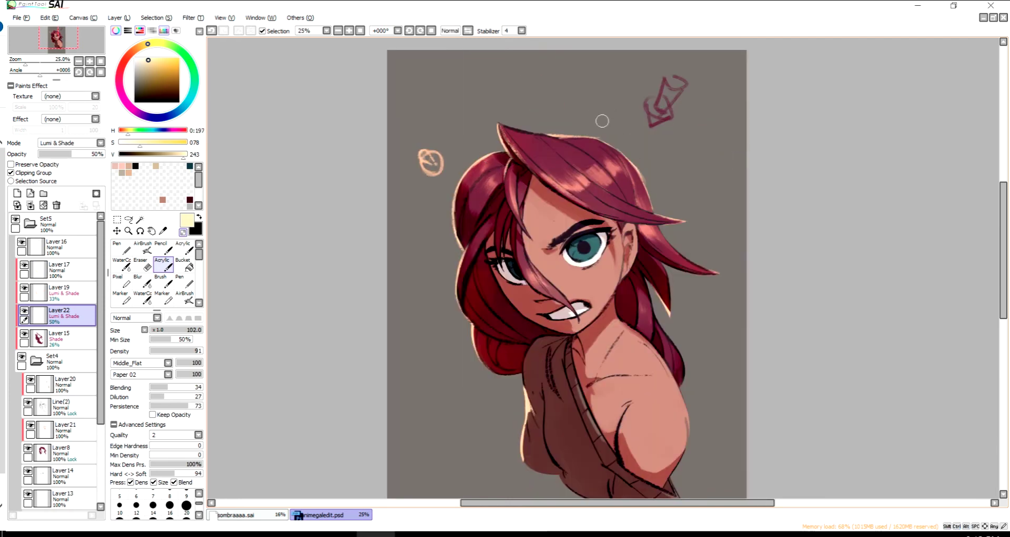
left_click_drag(529, 255, 520, 255)
key("h")
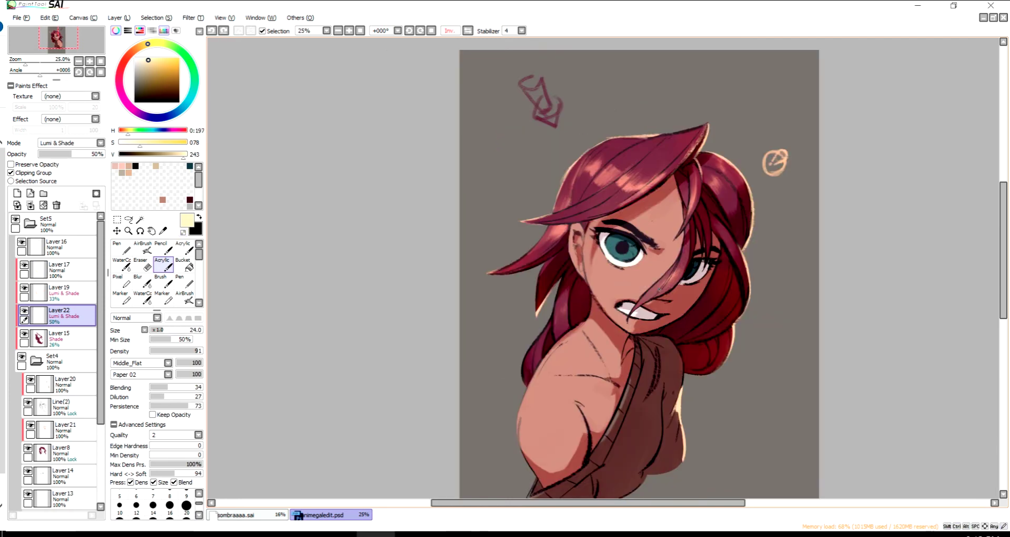
key("h")
left_click_drag(635, 225, 643, 225)
key("h")
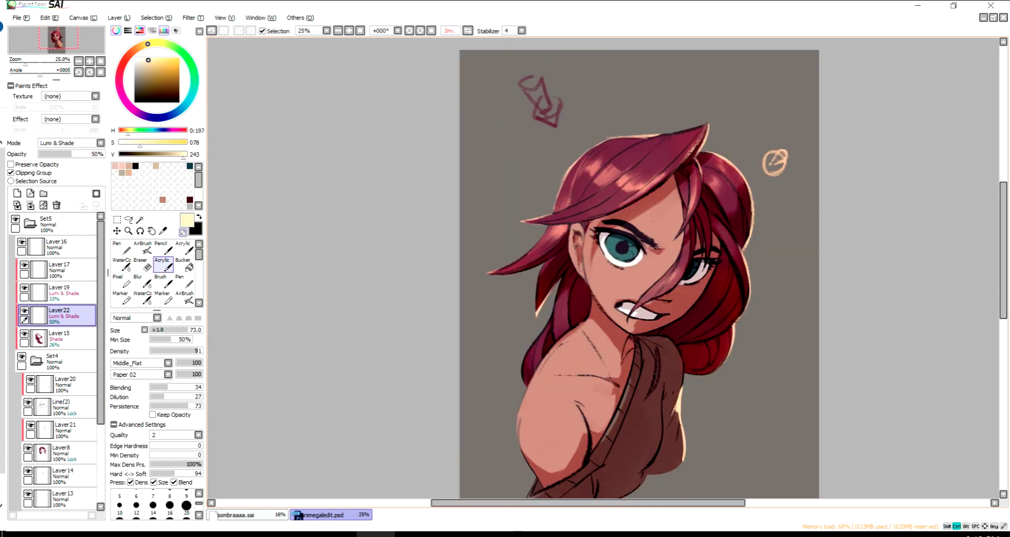
key("h")
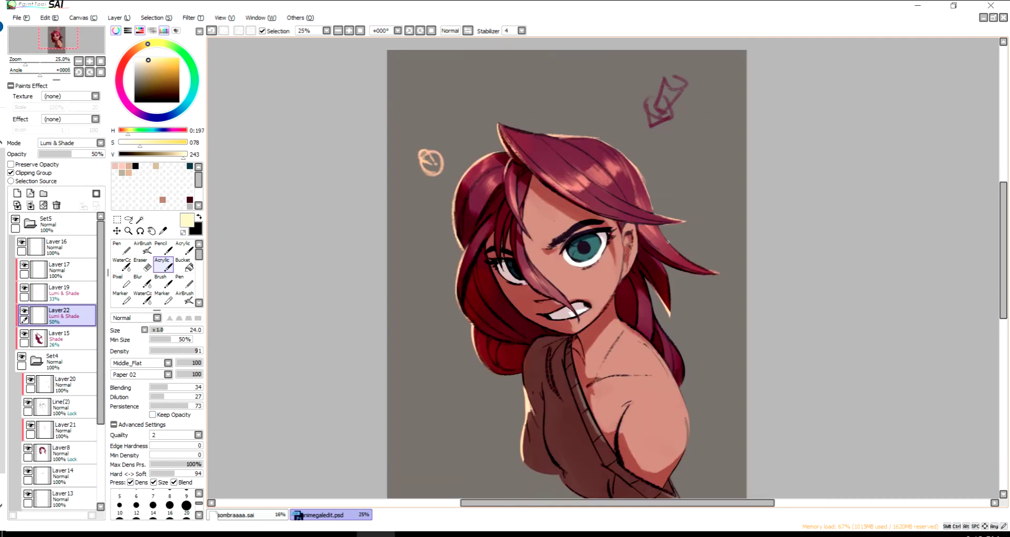
- Add finer highlight strokes across the swept bangs and at their base on Layer22, comparing them mirrored
scroll(668, 242, "up", 1)
mouse_move(579, 149)
left_mouse_down()
mouse_move(610, 146)
mouse_move(636, 164)
left_mouse_up()
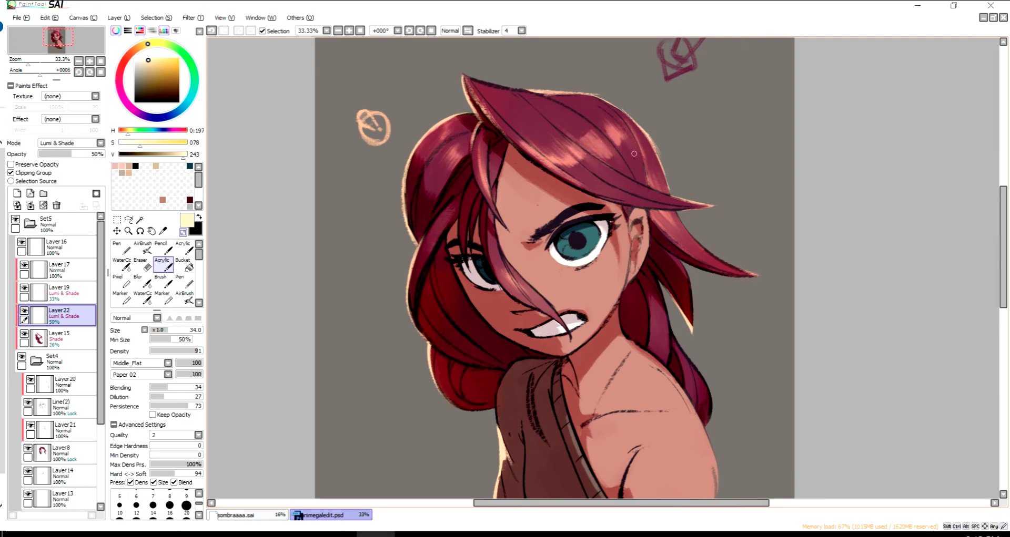
key("h")
key("h")
left_click_drag(497, 134, 461, 118)
scroll(461, 118, "down", 1)
key("h")
key("h")
- Lower Layer21's opacity to 62%, compare the portrait mirrored and make Layer22 the active layer again
left_click(542, 287, "ctrl+shift")
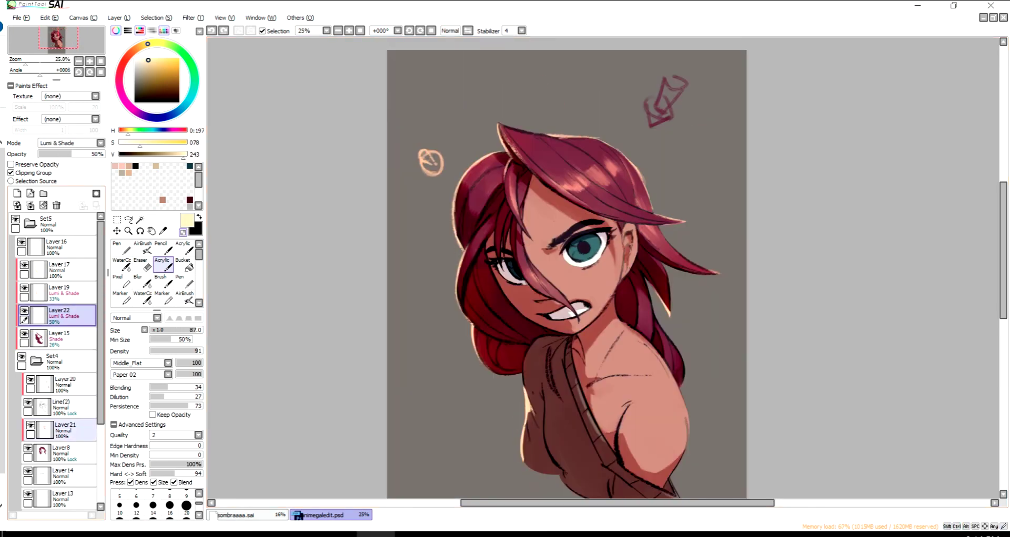
left_click(541, 286, "ctrl+shift")
left_click(542, 287, "ctrl+shift")
key("h")
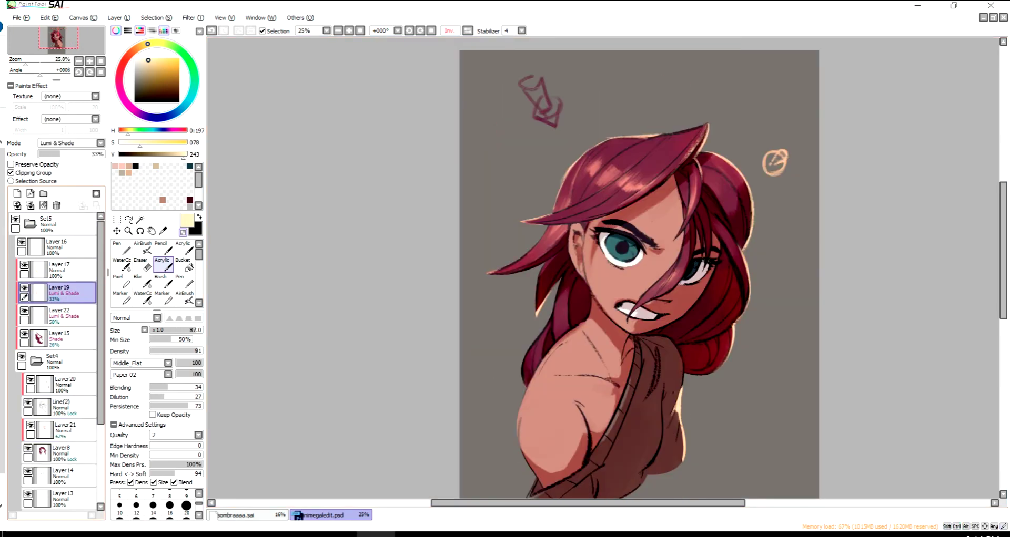
key("h")
left_click(542, 287, "ctrl+shift")
key("h")
key("h")
- Paint small pale yellow reflections in the upper and lower iris of the lit eye on Layer22 with the Acrylic brush at size 8
scroll(587, 208, "up", 1)
scroll(588, 209, "up", 1)
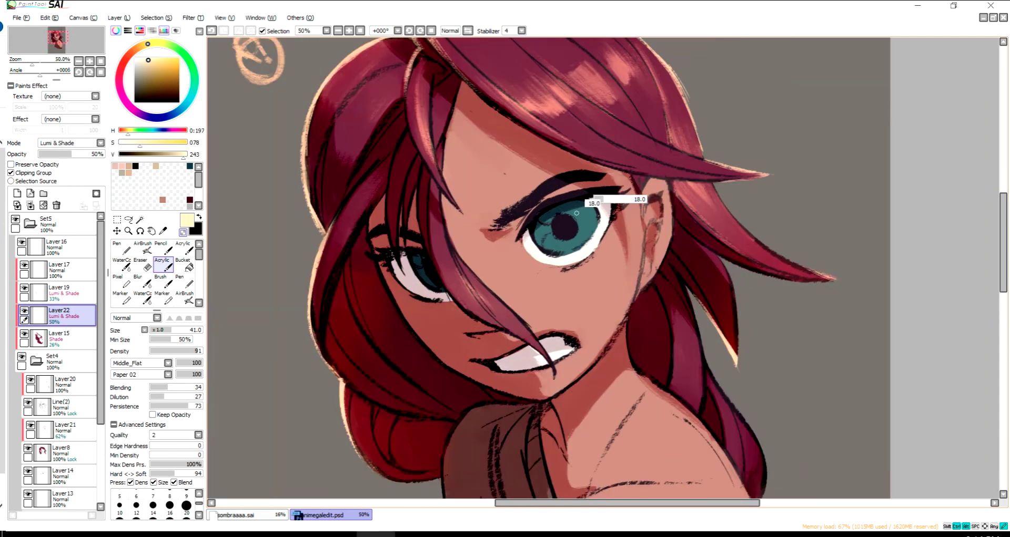
key("bracketleft")
key("bracketleft")
key("bracketleft")
key("bracketleft")
key("bracketleft")
key("bracketleft")
key("bracketleft")
left_click_drag(593, 208, 652, 201)
key("ctrl+z")
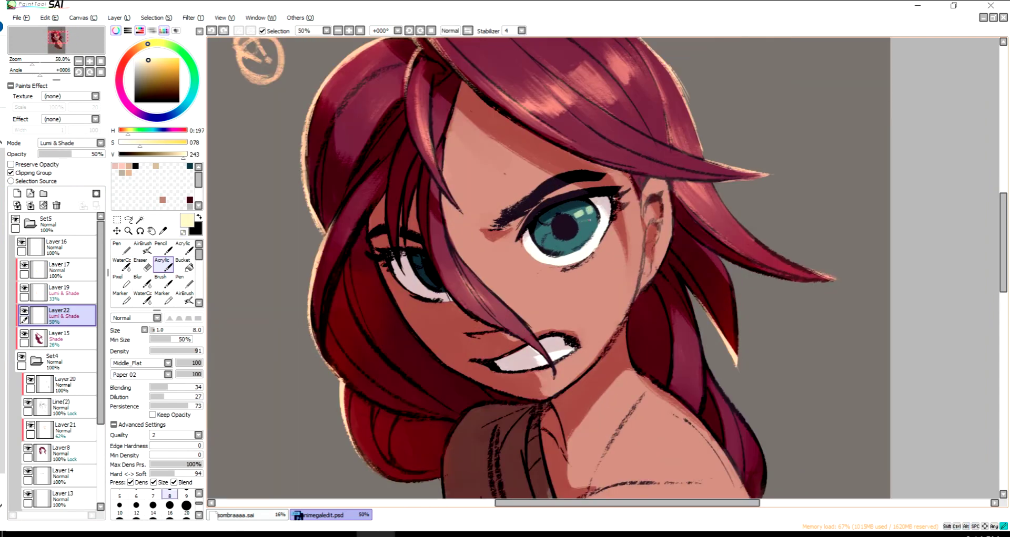
left_click_drag(549, 240, 578, 247)
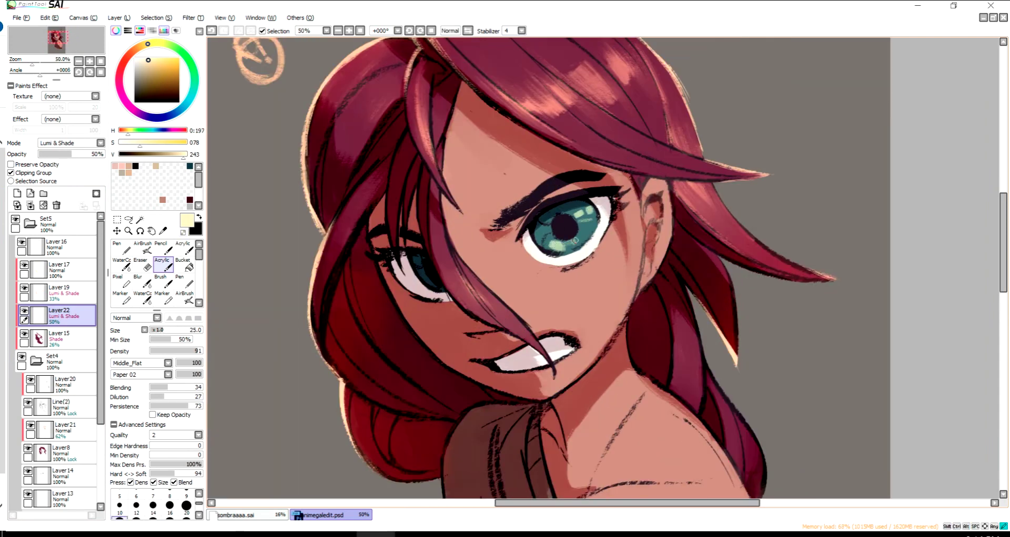
key("bracketright")
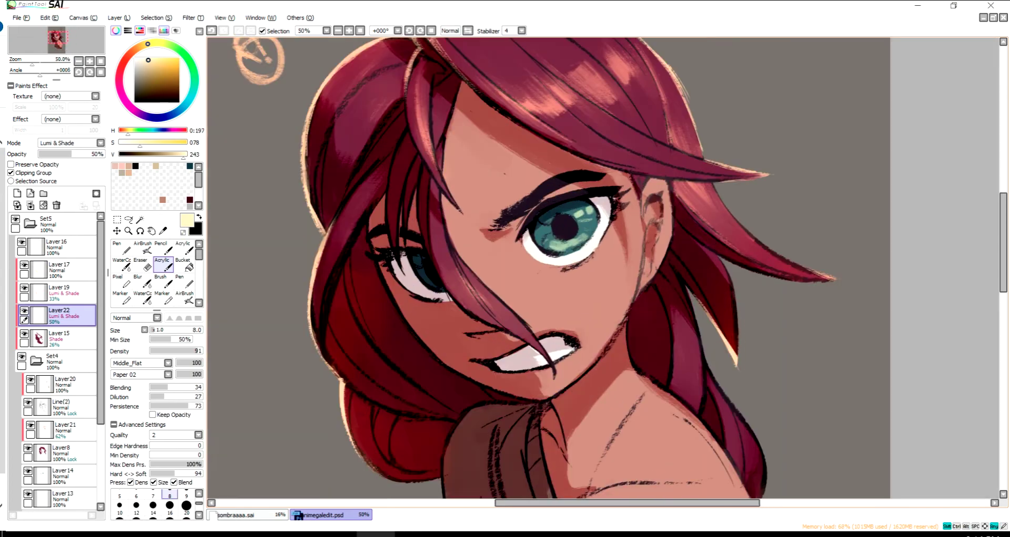
- Paint warm light-orange catchlights in both eyes on Layer17 with the Acrylic brush at size 12
left_click(63, 270)
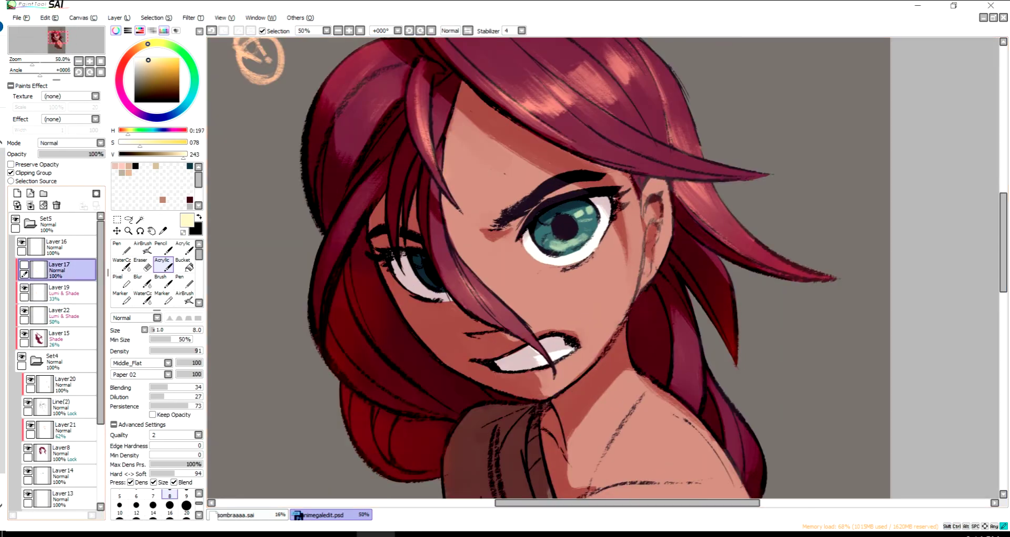
left_click(542, 231, "alt")
key("bracketright")
key("bracketright")
key("bracketright")
scroll(541, 231, "down", 1)
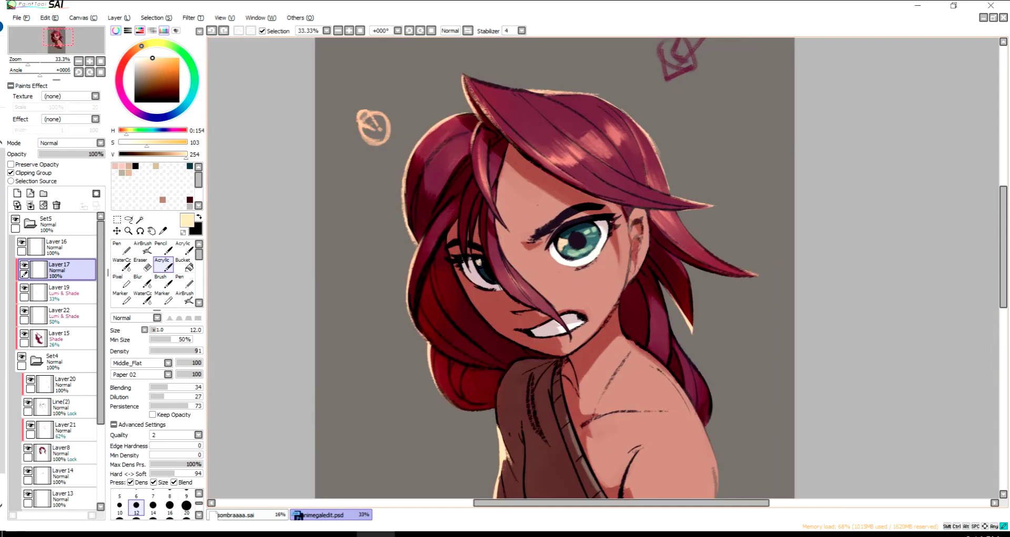
left_click_drag(471, 129, 484, 199)
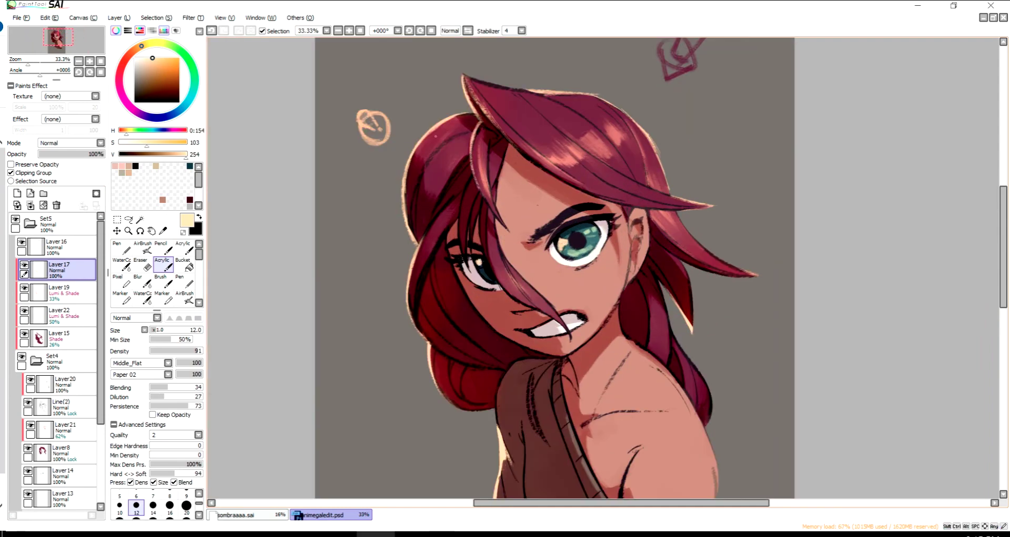
scroll(540, 154, "down", 1)
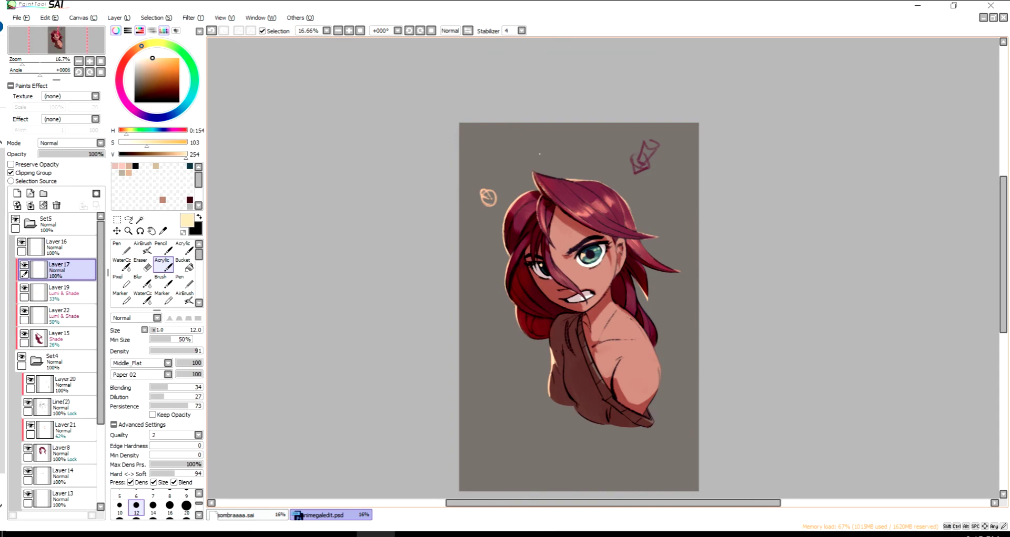
scroll(539, 154, "up", 1)
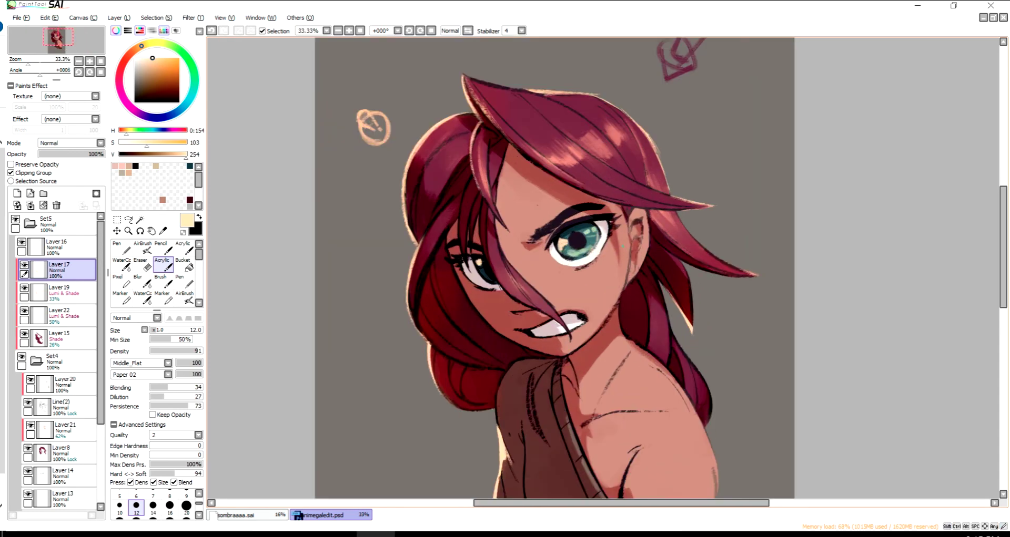
scroll(587, 248, "down", 1)
scroll(595, 295, "up", 1)
- Sharpen the pale yellow iris reflections of the lit eye on Layer22 with the Acrylic brush at size 8
left_click(58, 290)
left_click(58, 312)
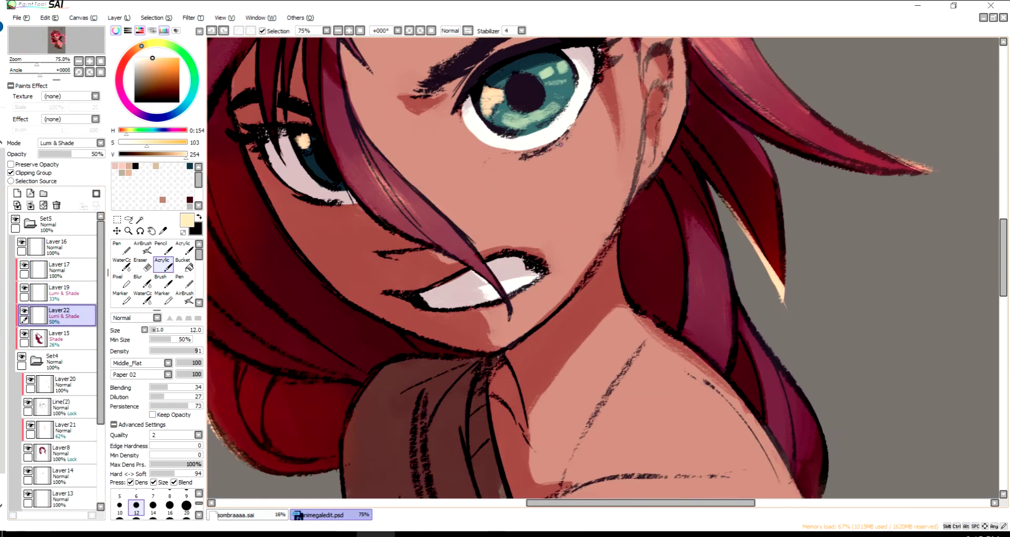
scroll(594, 197, "up", 3)
left_click(169, 497)
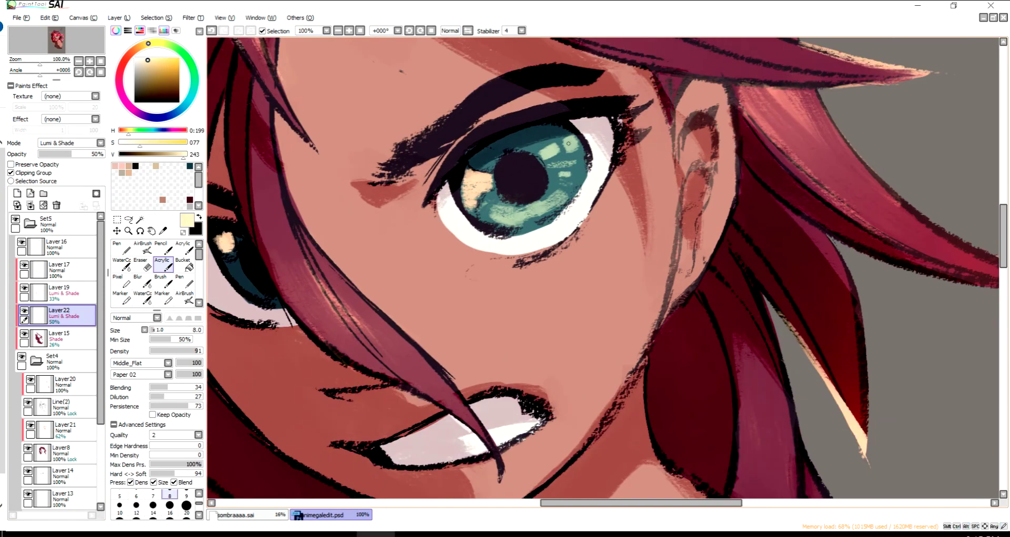
mouse_move(559, 200)
left_mouse_down()
mouse_move(552, 195)
mouse_move(626, 170)
left_mouse_up()
key("ctrl+z")
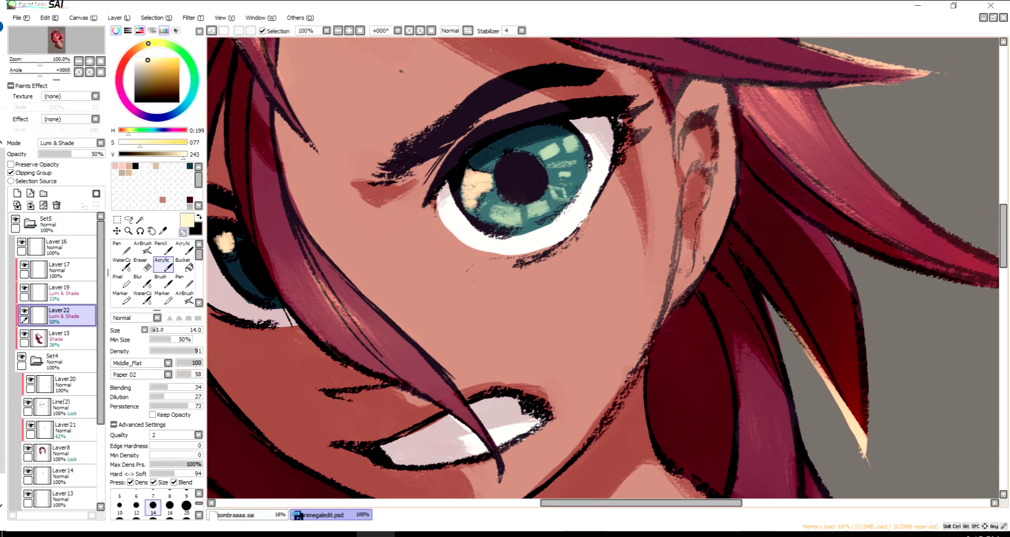
- Set the Acrylic brush's Paper 02 strength to 58 and brighten the lit eye's iris on Layer22, checking it mirrored and from afar
left_click(153, 506)
key("ctrl+minus")
key("ctrl+minus")
key("ctrl+minus")
key("ctrl+minus")
key("ctrl+minus")
key("ctrl+minus")
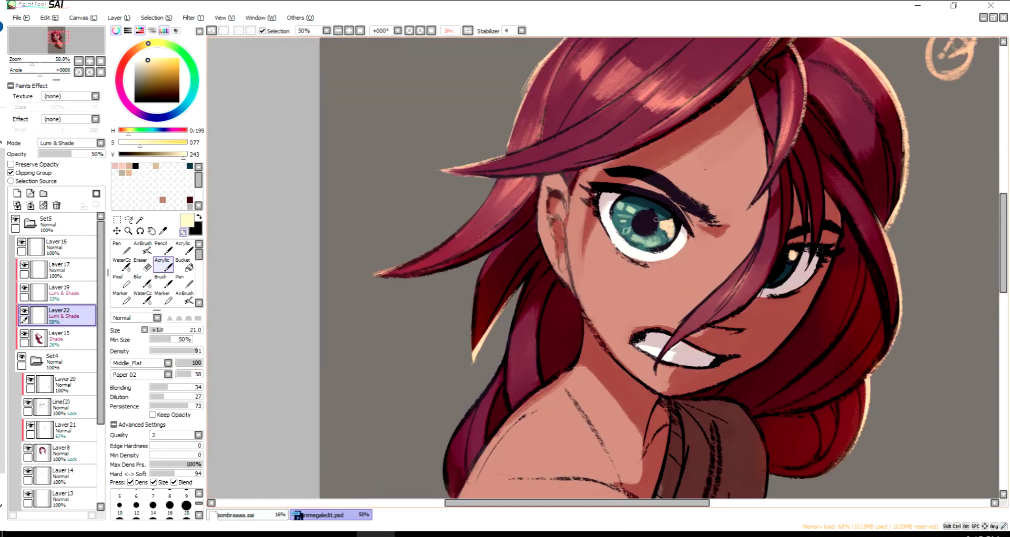
key("ctrl+plus")
key("ctrl+plus")
key("ctrl+plus")
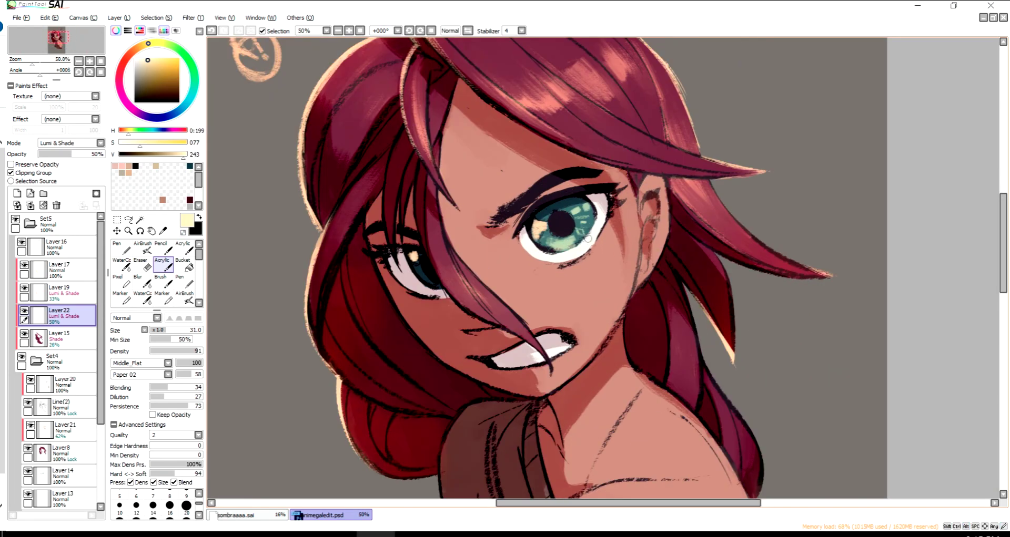
key("ctrl+minus")
key("ctrl+minus")
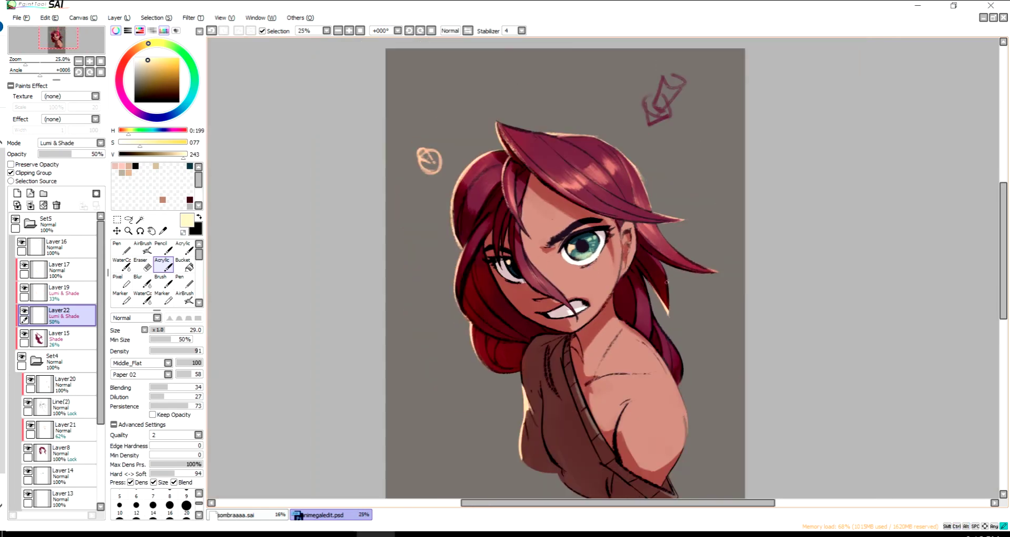
key("ctrl+minus")
key("ctrl+plus")
- Add a clipped Overlay layer above the skin's Layer10 and choose an orange color for the WaterColor brush
left_click(121, 264)
left_click(66, 428)
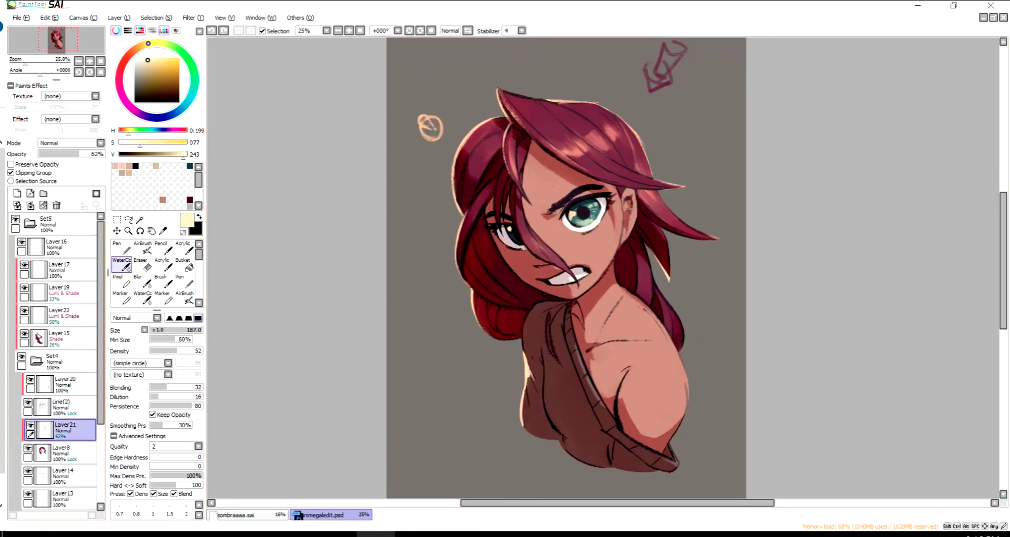
left_click(17, 193)
left_click(71, 143)
left_click(58, 175)
left_click(164, 64)
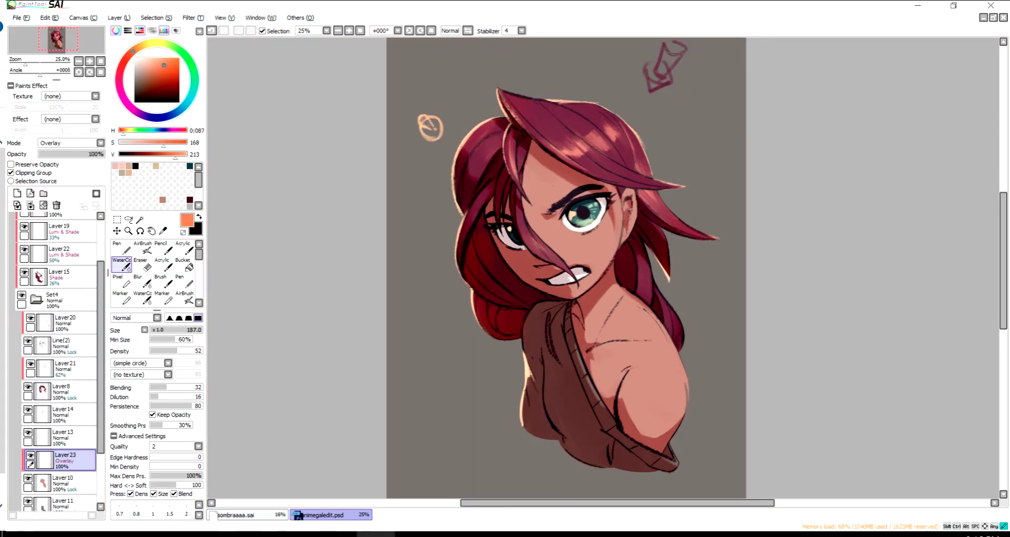
- Lower Layer23's opacity to 62% and paint salmon-red warmth on the cheek and nose with the WaterColor brush, checking the face mirrored
left_click(164, 61)
left_click_drag(100, 154, 79, 154)
key("ctrl+plus")
mouse_move(578, 237)
left_mouse_down()
mouse_move(600, 233)
mouse_move(570, 234)
left_mouse_up()
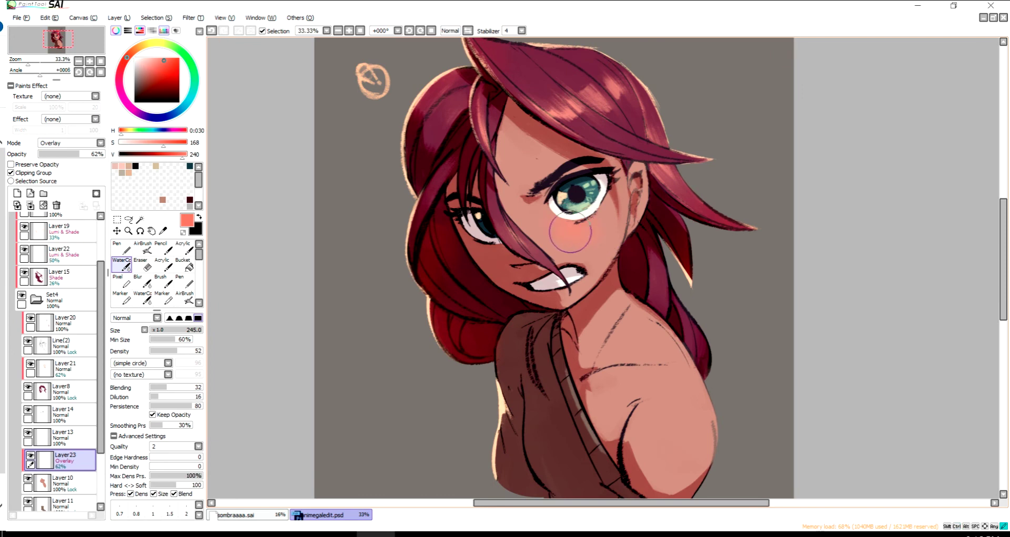
key("ctrl+minus")
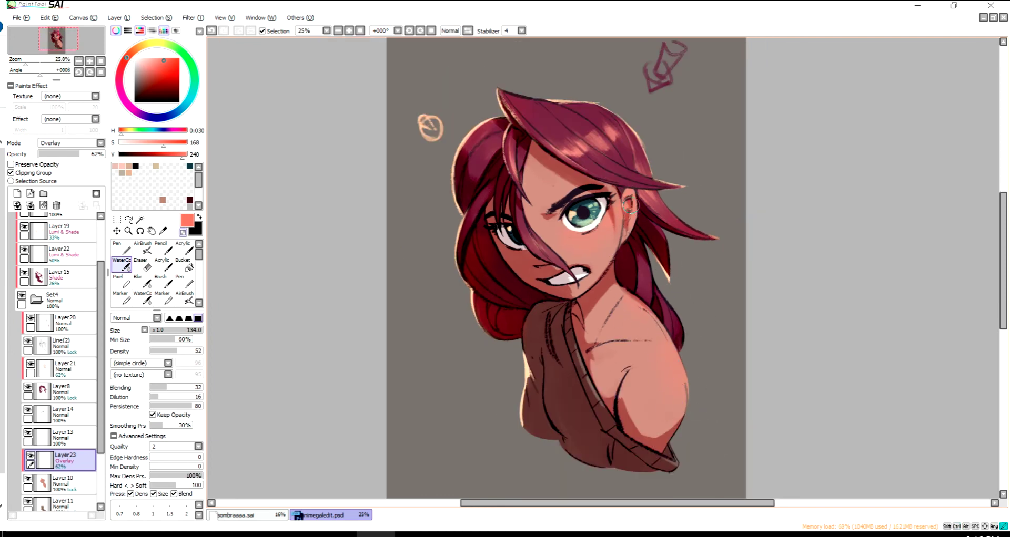
left_click_drag(549, 223, 595, 208)
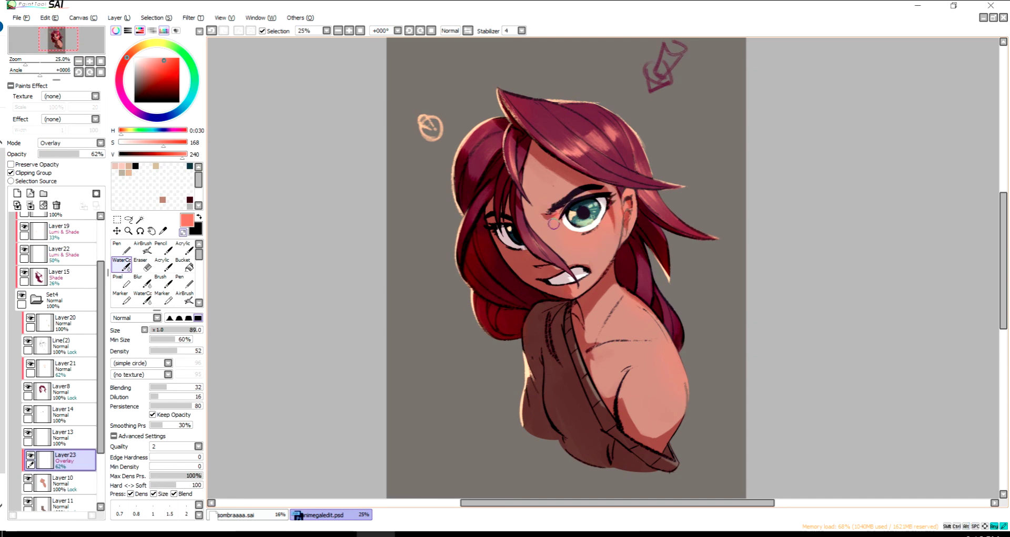
key("h")
key("h")
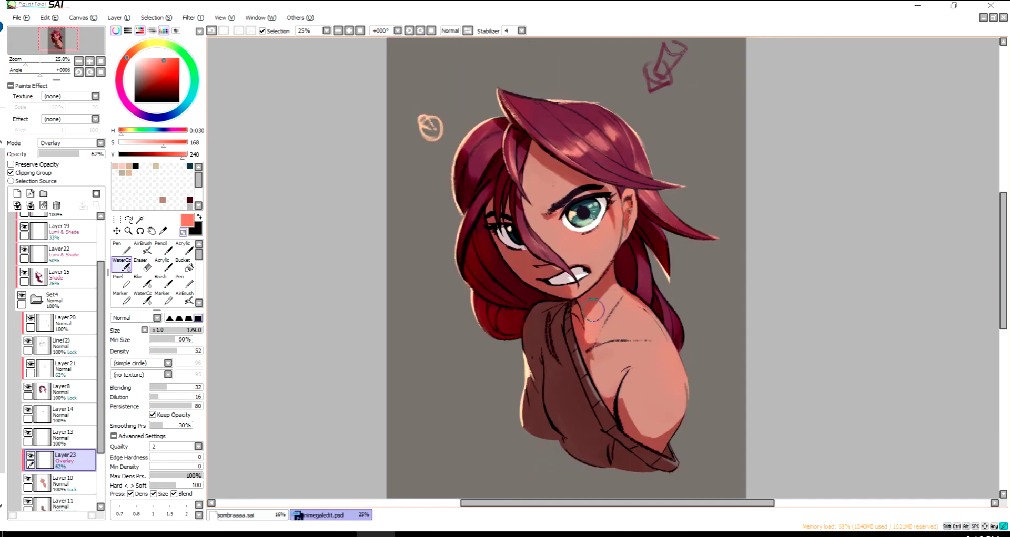
- Paint the same salmon-red warmth across the upper chest on Overlay Layer23, checking the canvas mirrored
left_click_drag(614, 370, 605, 397)
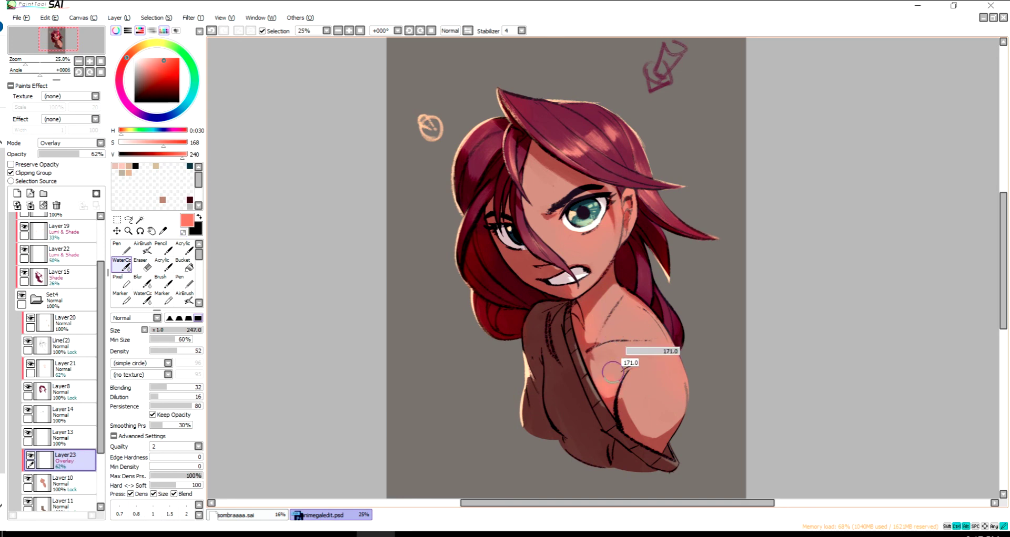
key("h")
key("h")
key("h")
key("h")
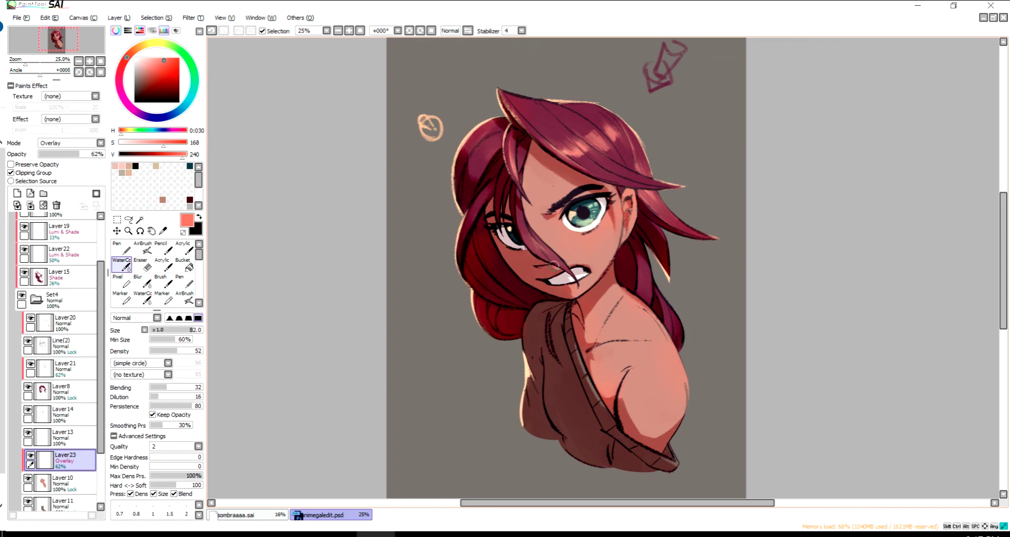
- Try a WaterColor stroke of salmon red across the nose and shaded cheek on Layer23, undo it and reduce the brush size
scroll(577, 287, "up", 1)
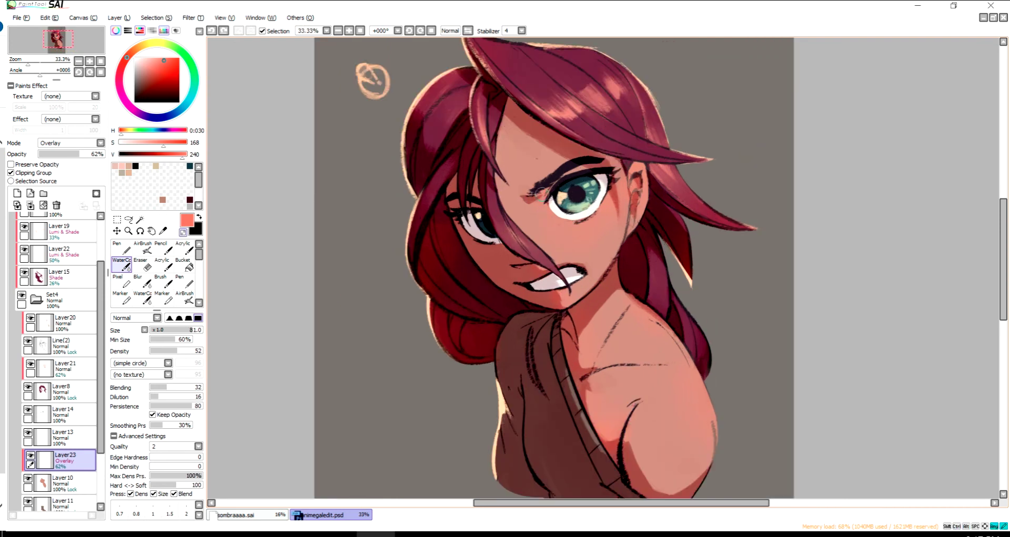
key("bracketright")
left_click_drag(542, 228, 467, 231)
key("ctrl+z")
key("bracketleft")
key("bracketleft")
key("bracketleft")
key("bracketleft")
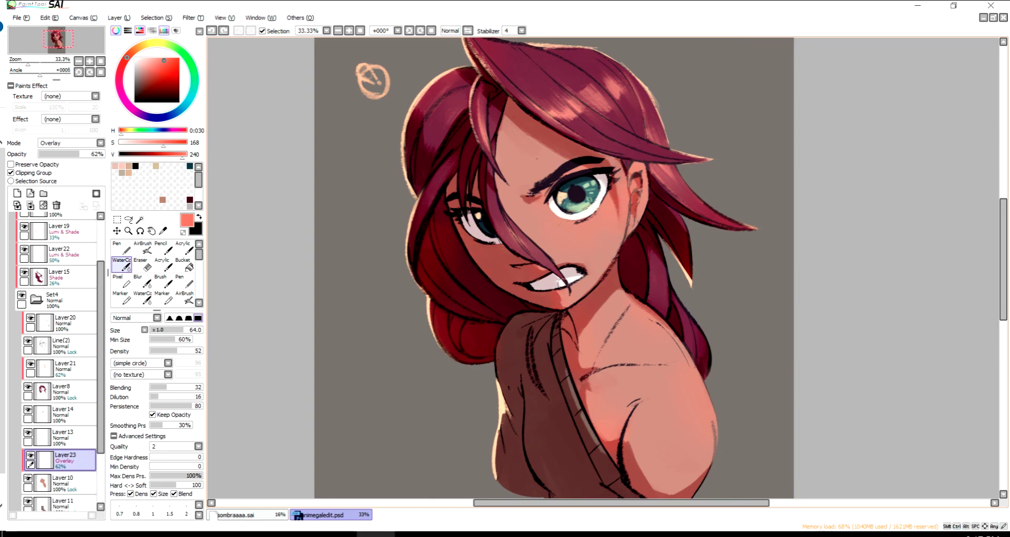
- Turn off Preserve Opacity on the skin's Layer10 and switch the clipped Layer23 above it to Normal mode
scroll(605, 268, "down", 2)
scroll(605, 268, "up", 1)
key("bracketright")
key("bracketright")
key("bracketright")
key("bracketright")
left_click(68, 482)
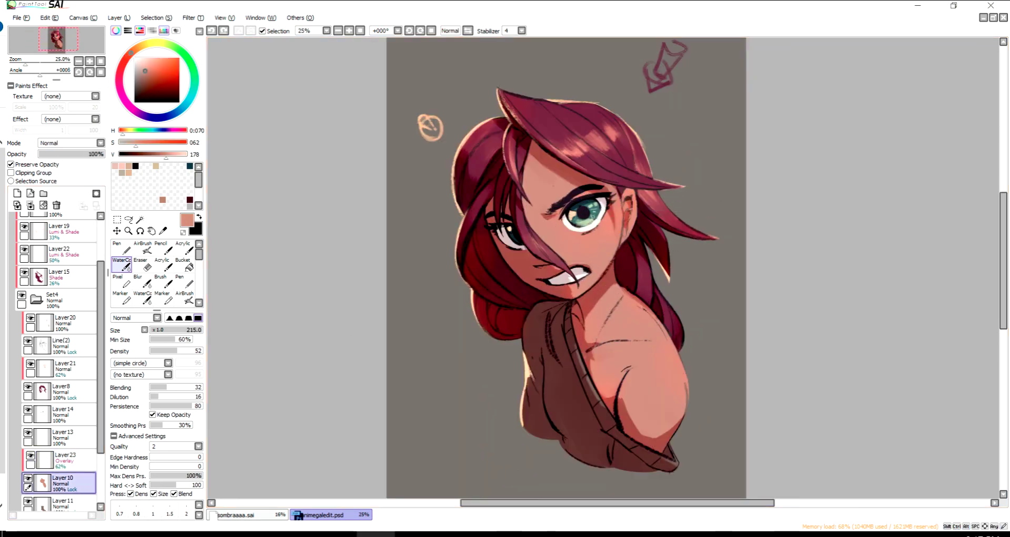
key("slash")
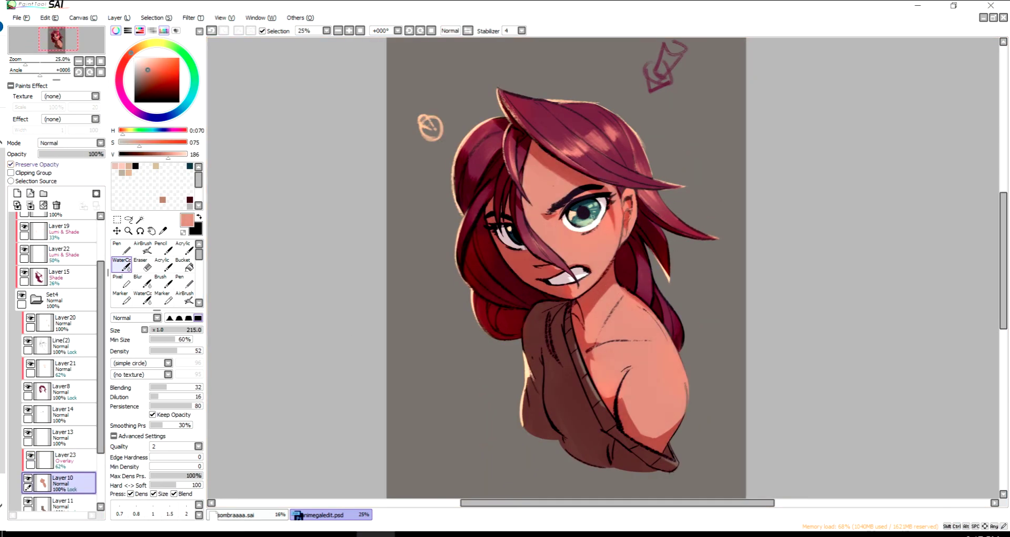
key("slash")
left_click(68, 460)
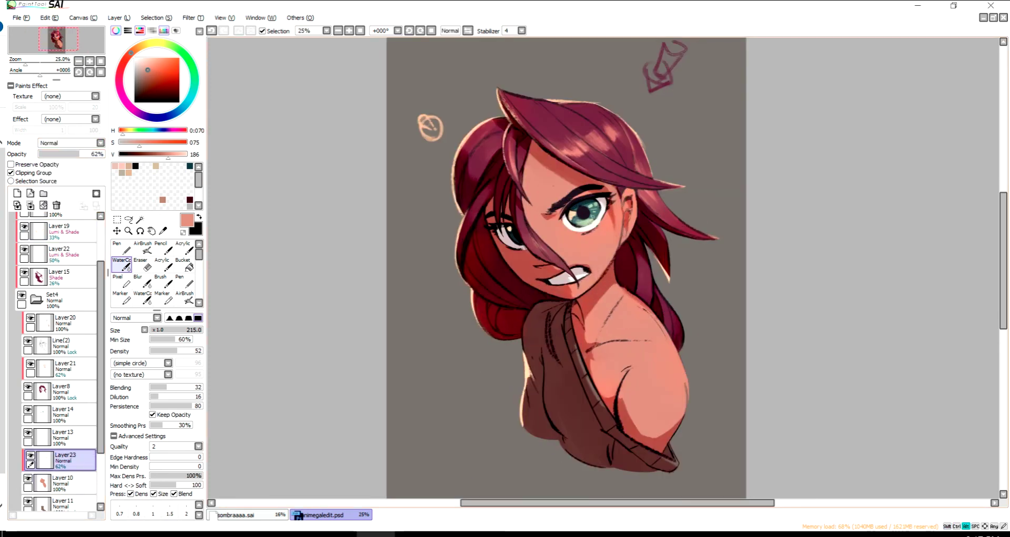
key("slash")
- Set Layer23's opacity to 52% and paint red-orange warmth below the lit eye and on the shoulder with the WaterColor brush
scroll(598, 211, "up", 1)
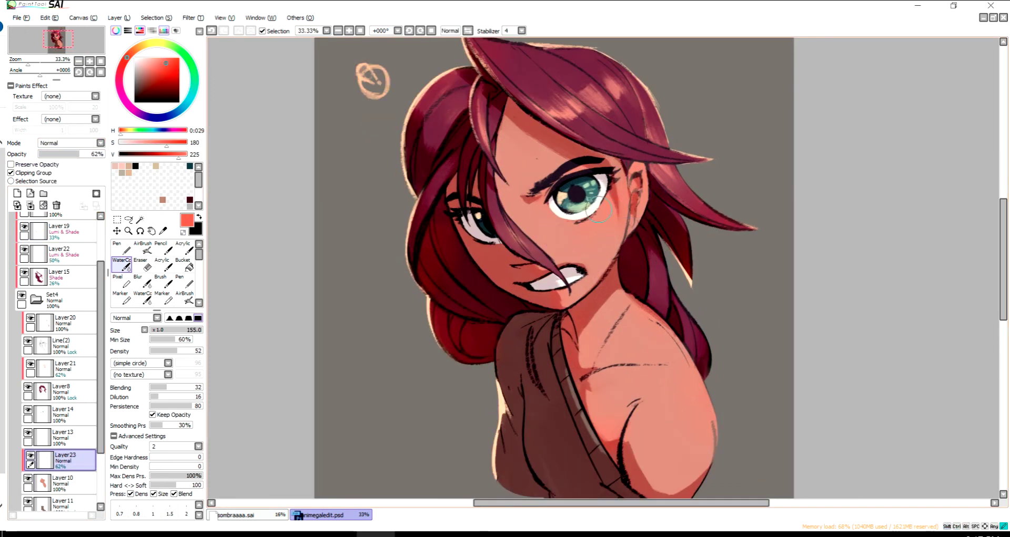
left_click_drag(608, 204, 605, 211)
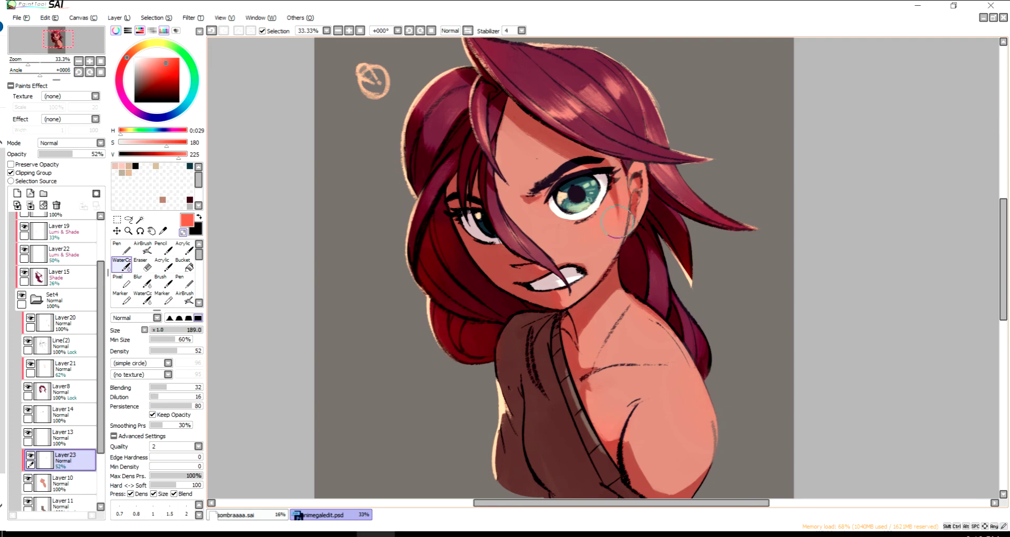
scroll(657, 326, "down", 3)
scroll(657, 326, "up", 1)
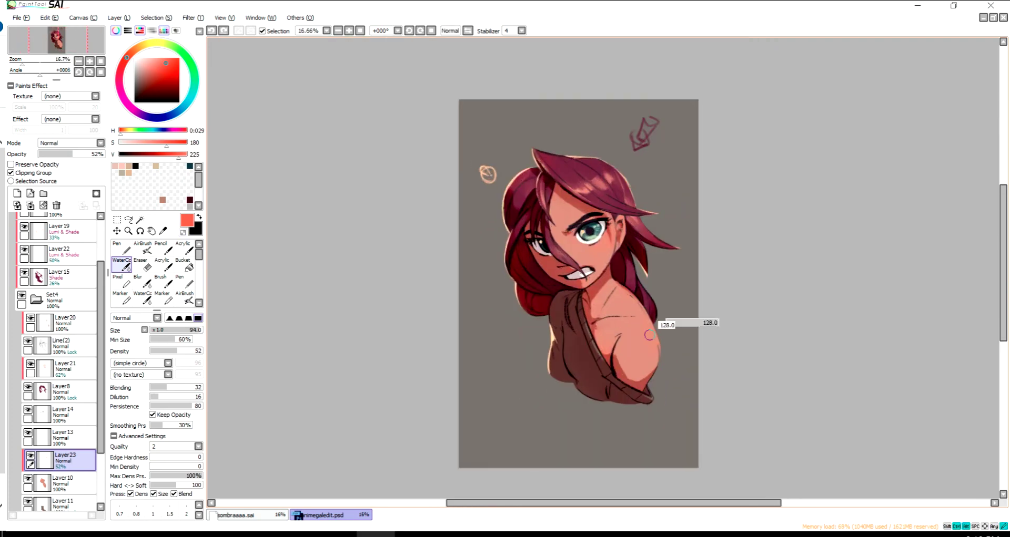
left_click_drag(661, 326, 657, 338)
- Select the skin's Layer10, sample its skin tone and touch up the upper arm's outer edge with the Pen at size 54
scroll(657, 338, "up", 2)
scroll(647, 267, "up", 1)
left_click(648, 267, "ctrl+shift")
key("n")
left_click(648, 267, "alt")
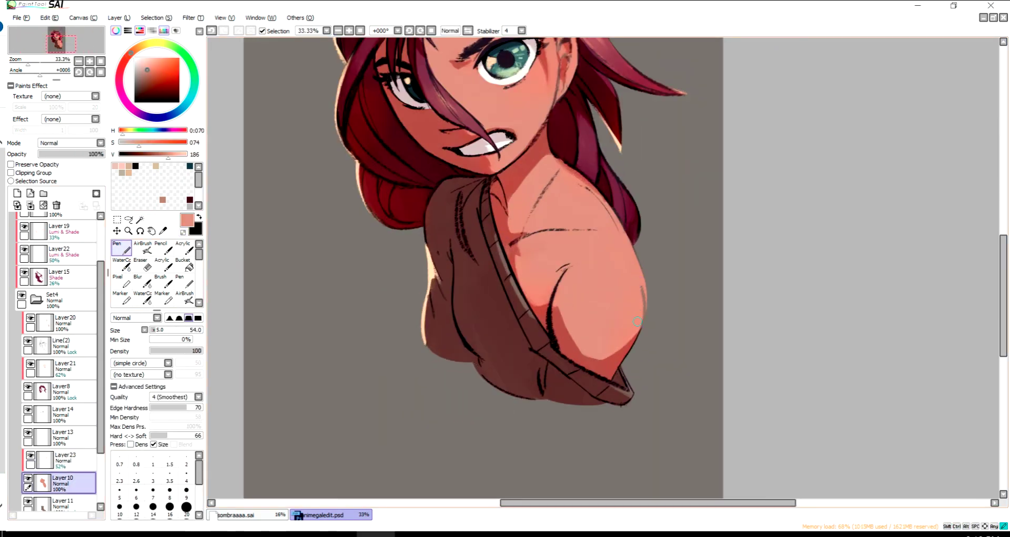
scroll(648, 267, "down", 1)
scroll(648, 268, "down", 2)
- Delete Layer20 from Set4 and switch to the Acrylic brush
left_click(61, 341)
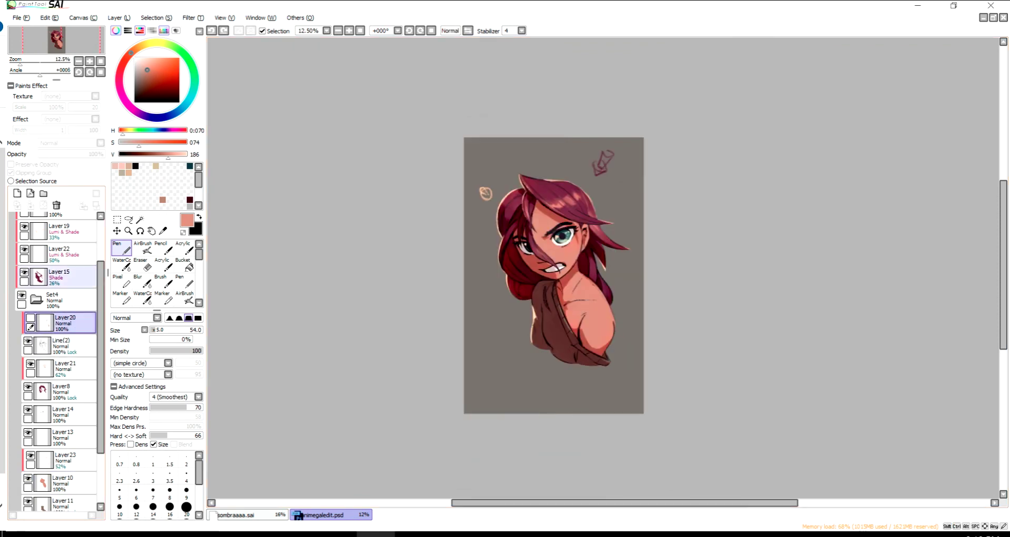
scroll(526, 263, "up", 2)
left_click_drag(526, 263, 552, 316)
left_click(162, 265)
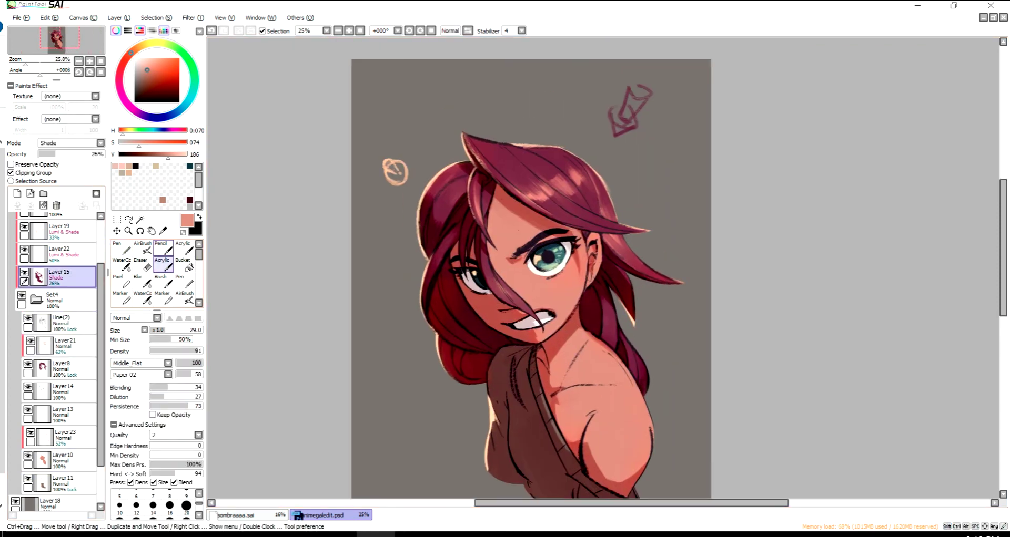
- Add a clipped Overlay layer above the hair's Layer8, set its opacity to 46% and choose a saturated orange
left_click(17, 193)
left_click(11, 173)
left_click(100, 143)
left_click(50, 175)
left_click(65, 154)
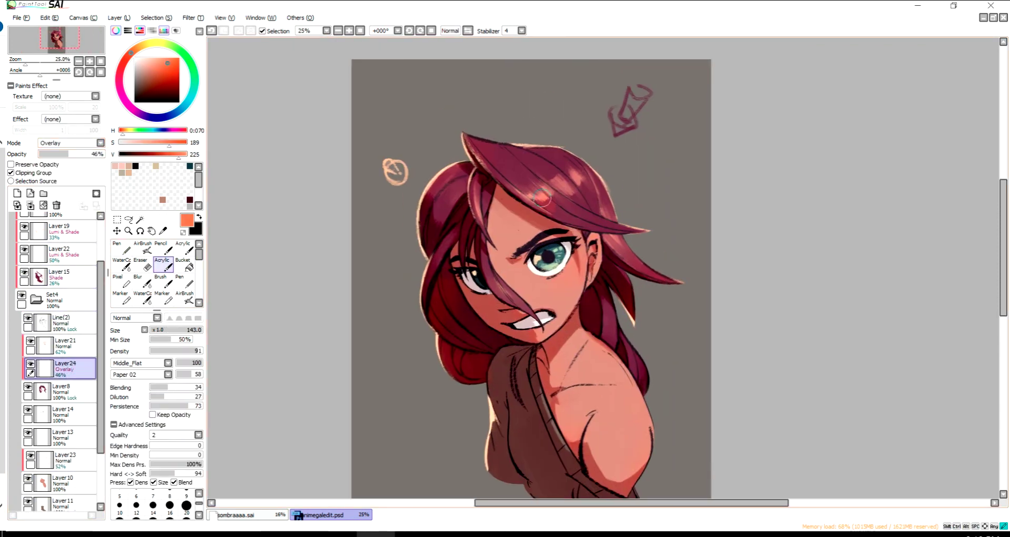
- Lower Layer24's opacity to 39% and glaze light orange and pink over the hair with the Acrylic brush, checking from afar
left_click(552, 200, "alt")
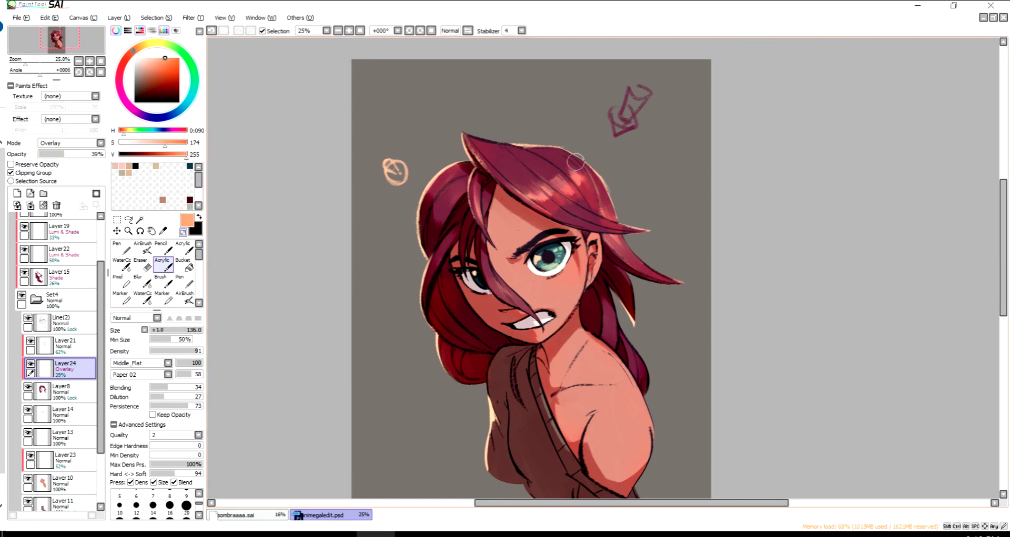
left_click_drag(600, 205, 585, 207)
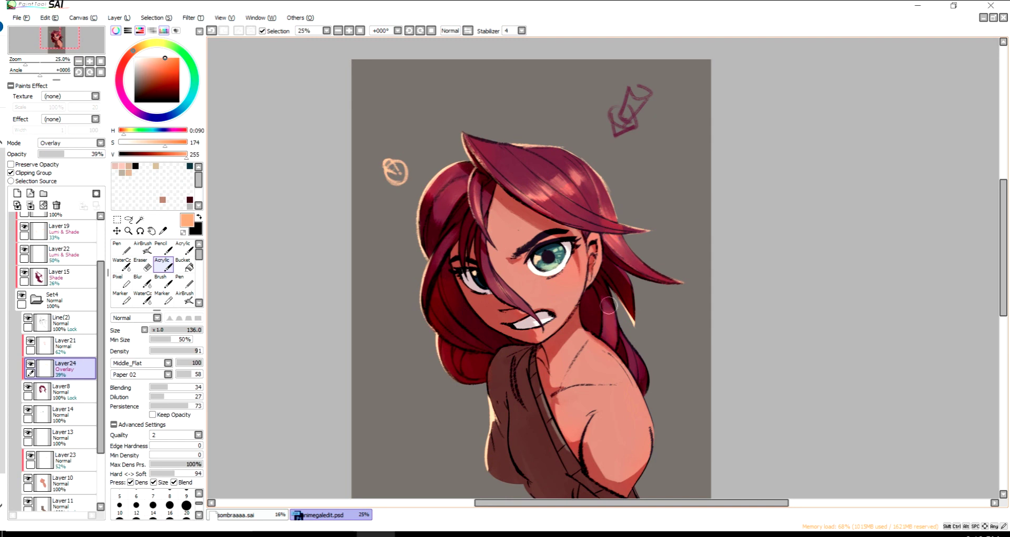
scroll(650, 258, "down", 1)
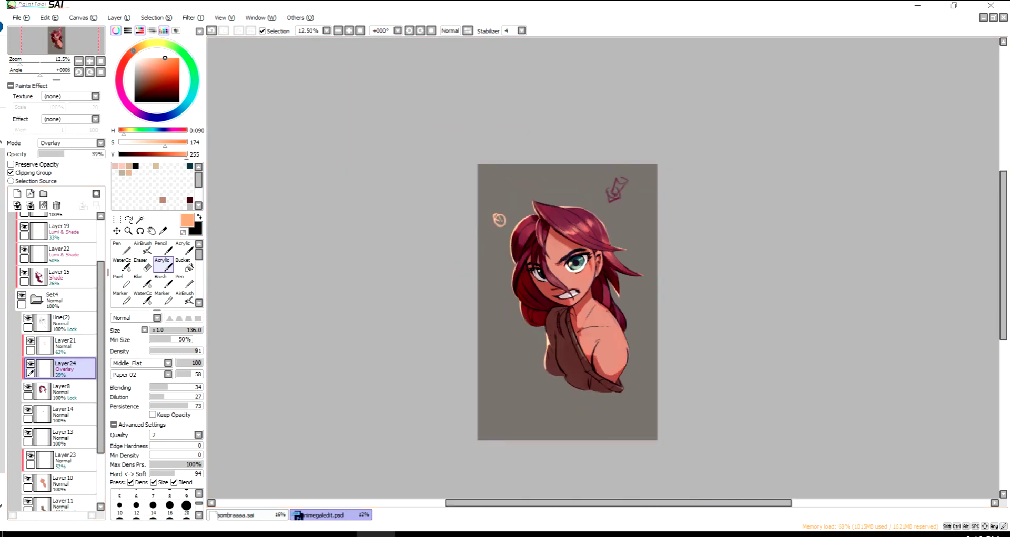
left_click(586, 264, "alt")
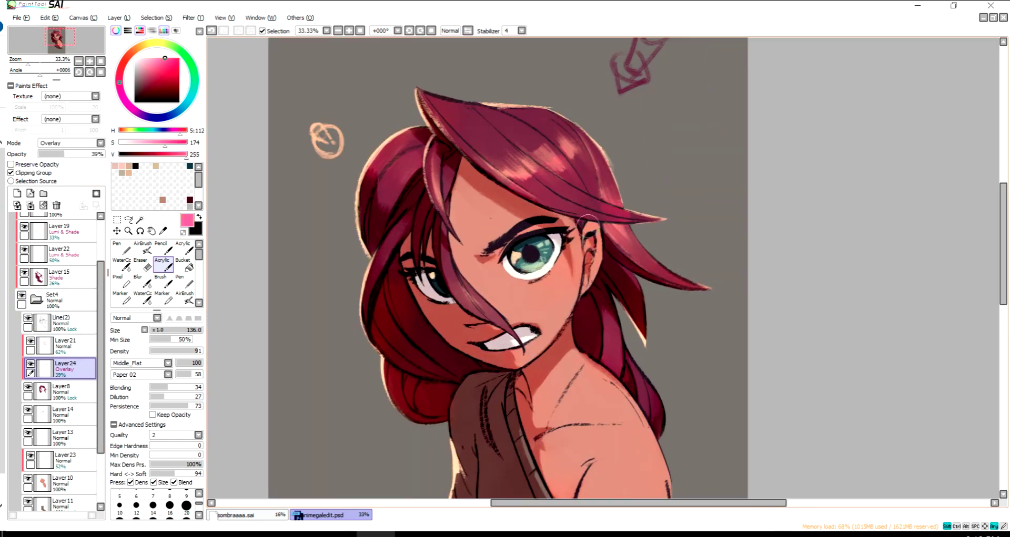
scroll(586, 264, "up", 2)
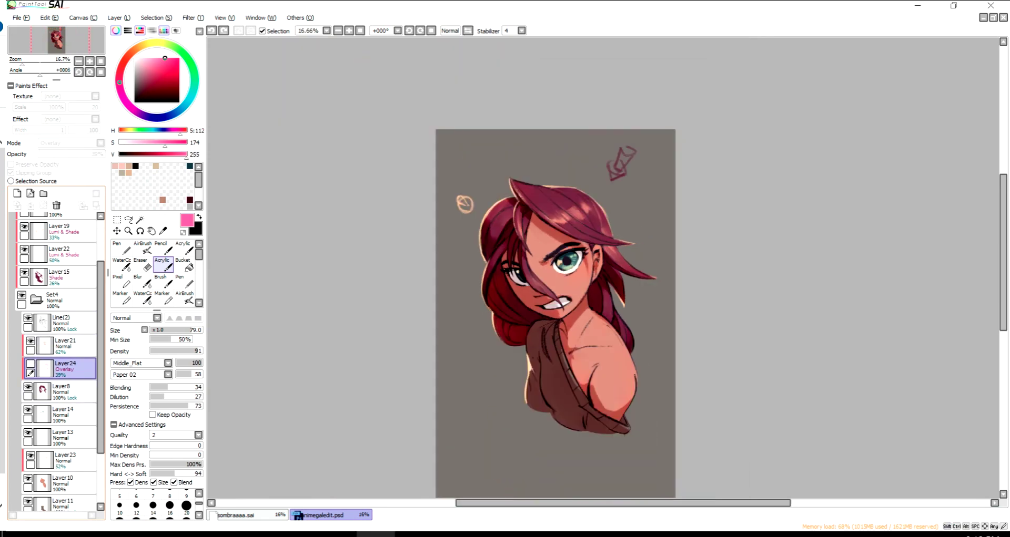
scroll(597, 239, "down", 2)
scroll(597, 238, "up", 2)
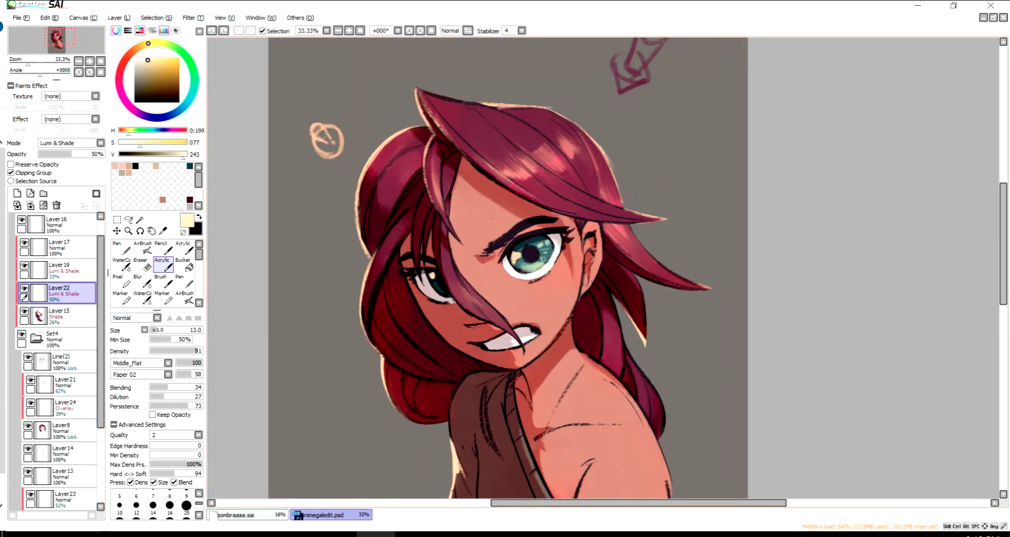
- Paint pale yellow highlights on the bangs on Lumi & Shade Layer22 with the Acrylic brush at size 16
key("h")
key("h")
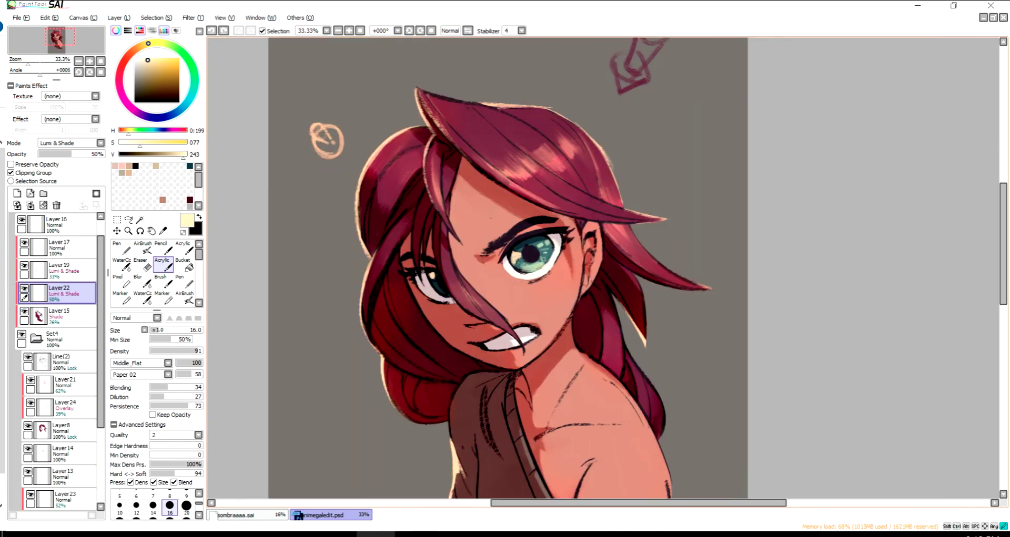
left_click_drag(580, 197, 586, 196)
scroll(580, 196, "down", 2)
key("h")
scroll(631, 196, "up", 1)
key("h")
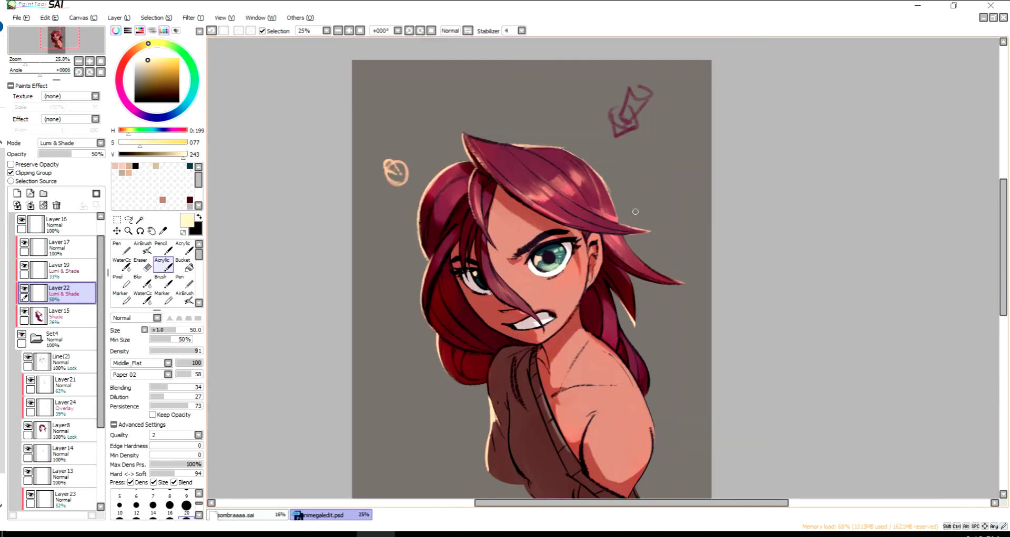
- Refine the pale yellow hair highlights on Layer22 with a larger Acrylic brush, checking the portrait mirrored and from afar
key("h")
left_click_drag(675, 196, 664, 196)
key("h")
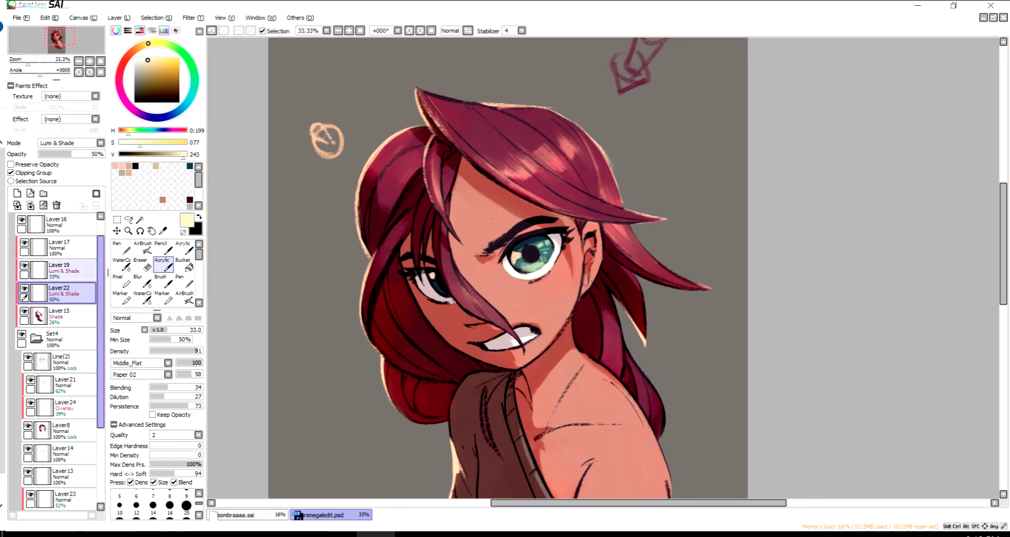
scroll(660, 319, "down", 1)
key("h")
key("h")
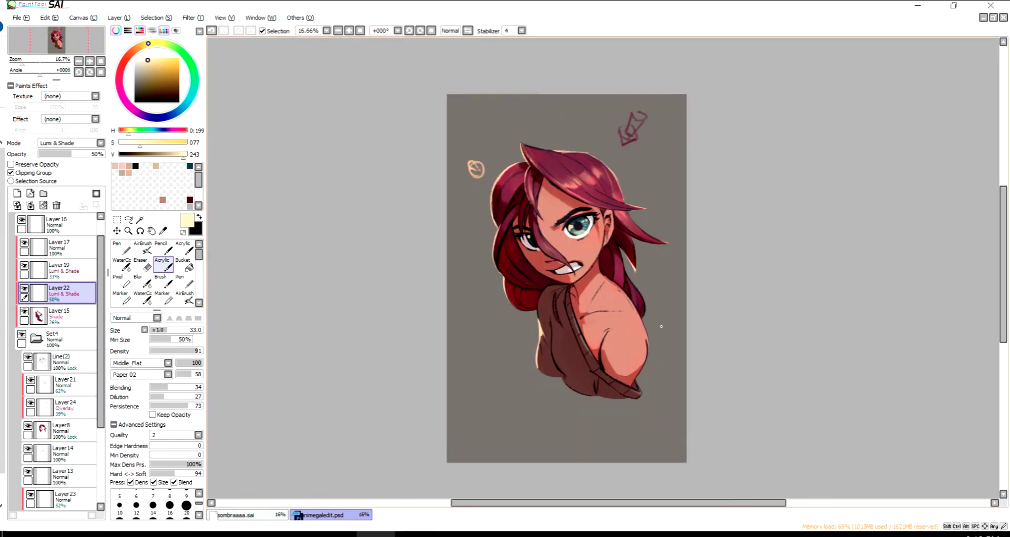
- Sample the dark maroon shadow color on Shade Layer15 and paint shadow at the base of the neck with the Acrylic brush
scroll(648, 314, "up", 1)
left_click(639, 317, "ctrl+shift")
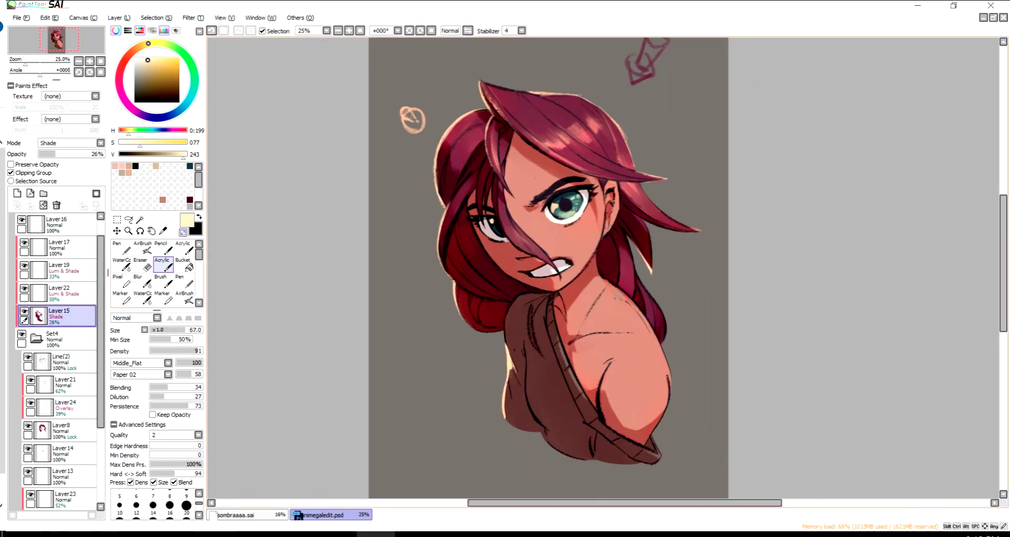
key("h")
key("h")
left_click(608, 278, "alt")
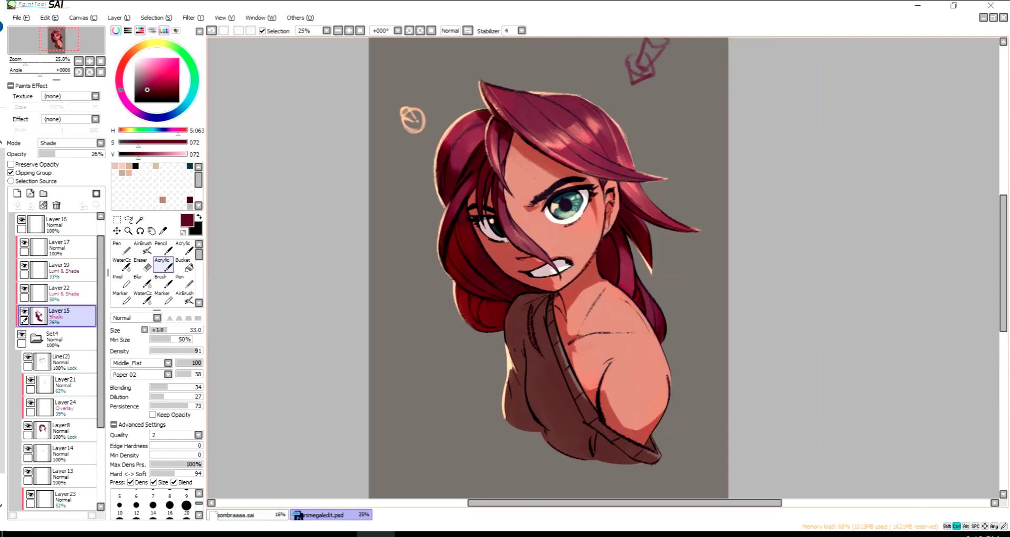
left_click_drag(564, 314, 572, 315)
key("h")
key("h")
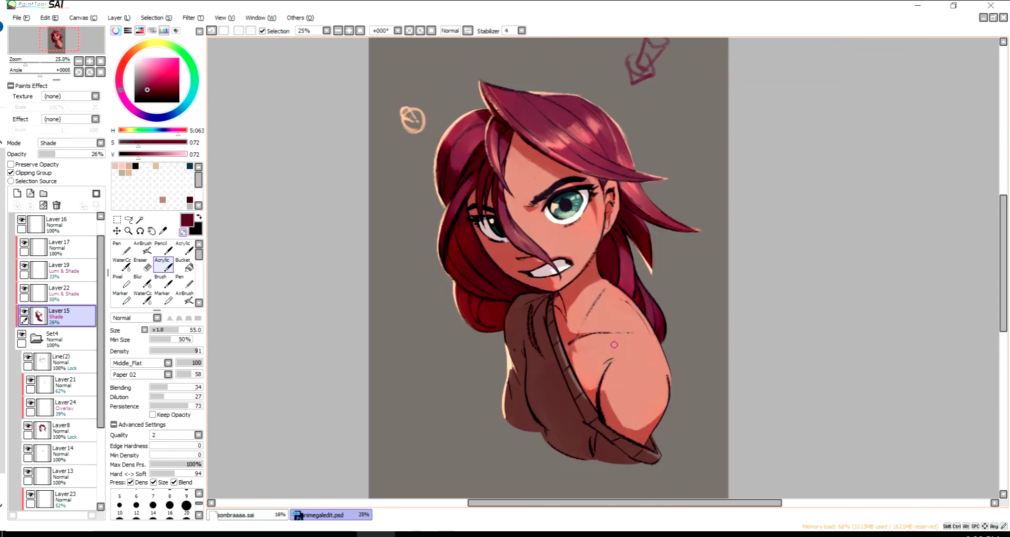
- Shade the chest below the collarbone along the top's neckline in dark maroon on Layer15, checking it mirrored
left_click_drag(590, 351, 579, 350)
key("h")
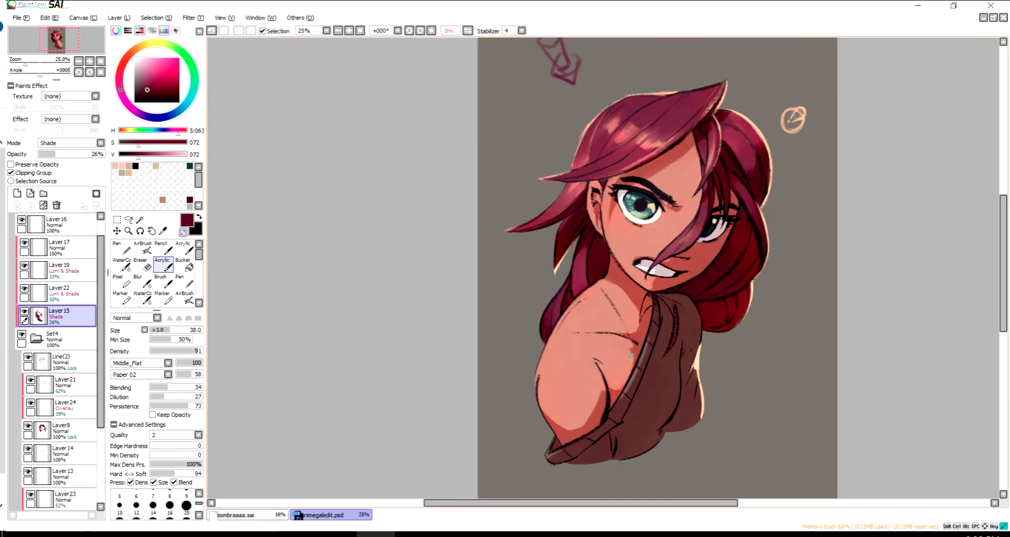
key("h")
left_click_drag(547, 351, 559, 352)
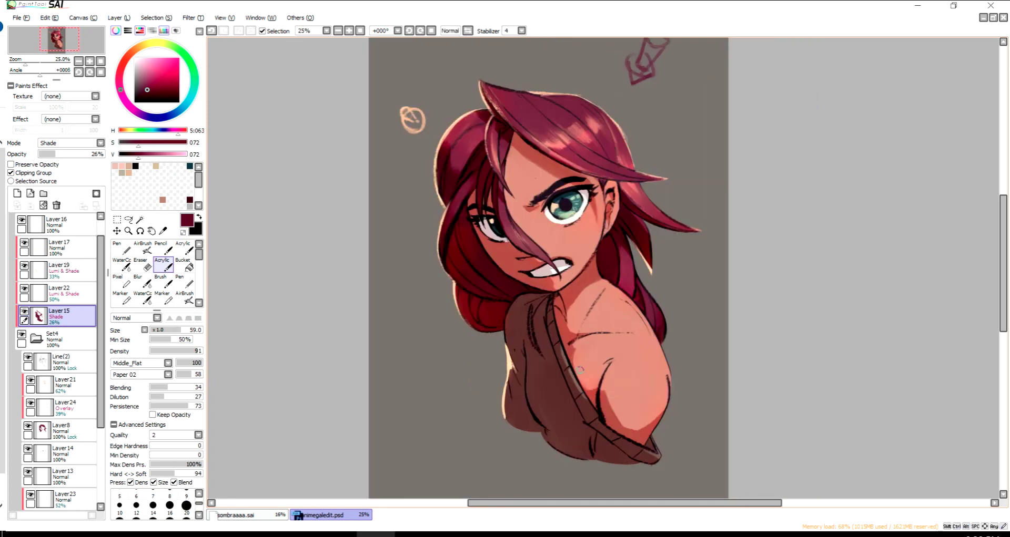
- Refine the dark maroon shading around the lit eye on Layer15 with the Acrylic brush
scroll(592, 286, "up", 2)
left_click_drag(592, 286, 571, 284)
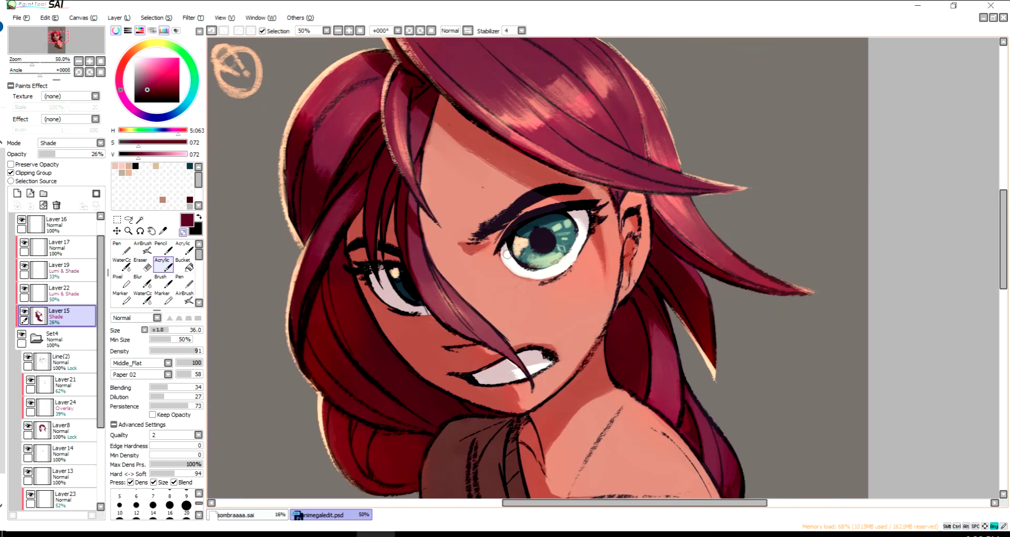
scroll(548, 278, "down", 1)
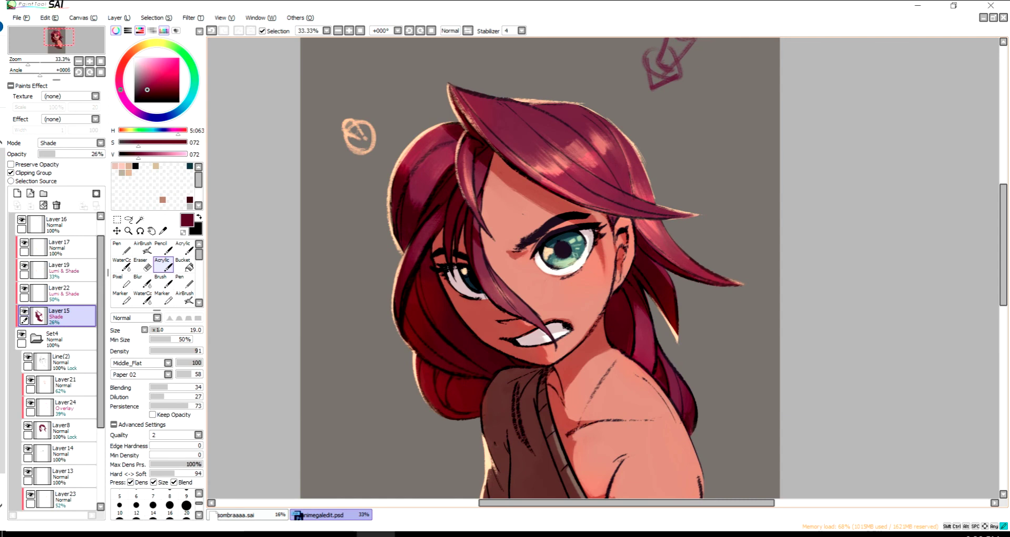
- Paint bright pink warmth over the hair on Overlay Layer24 with a large WaterColor brush, checking the portrait from afar
scroll(539, 268, "down", 1)
left_click(65, 405)
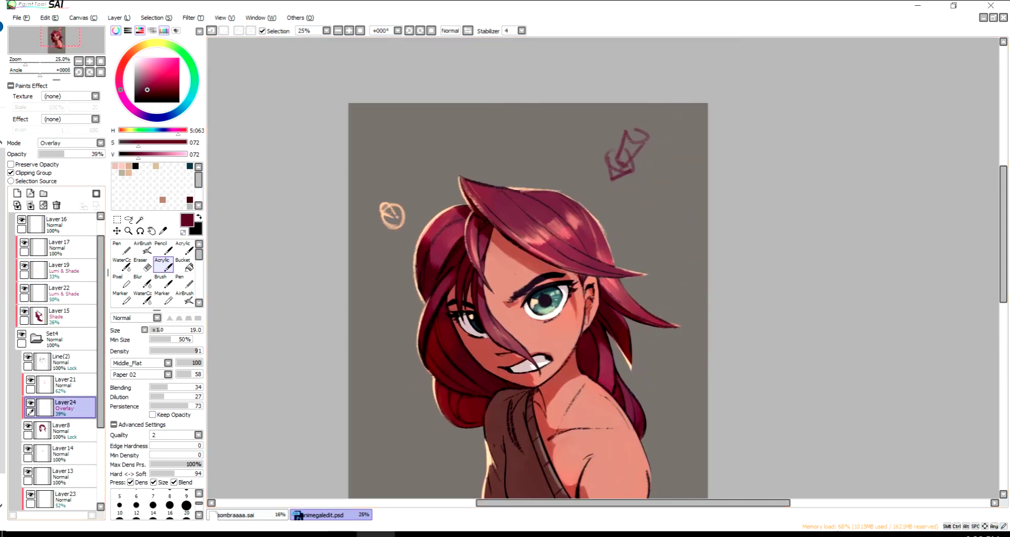
left_click(121, 264)
left_click(587, 237, "alt")
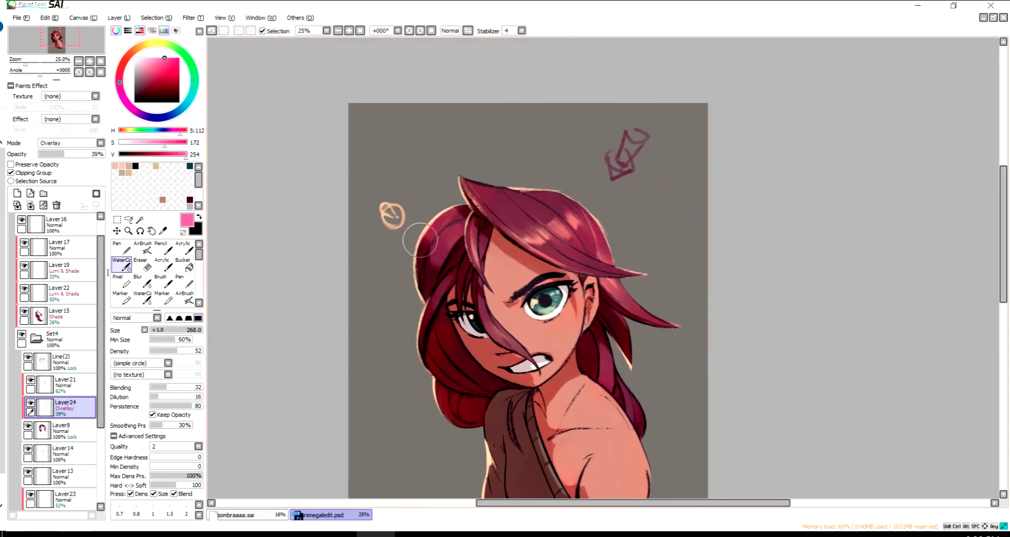
scroll(631, 252, "down", 1)
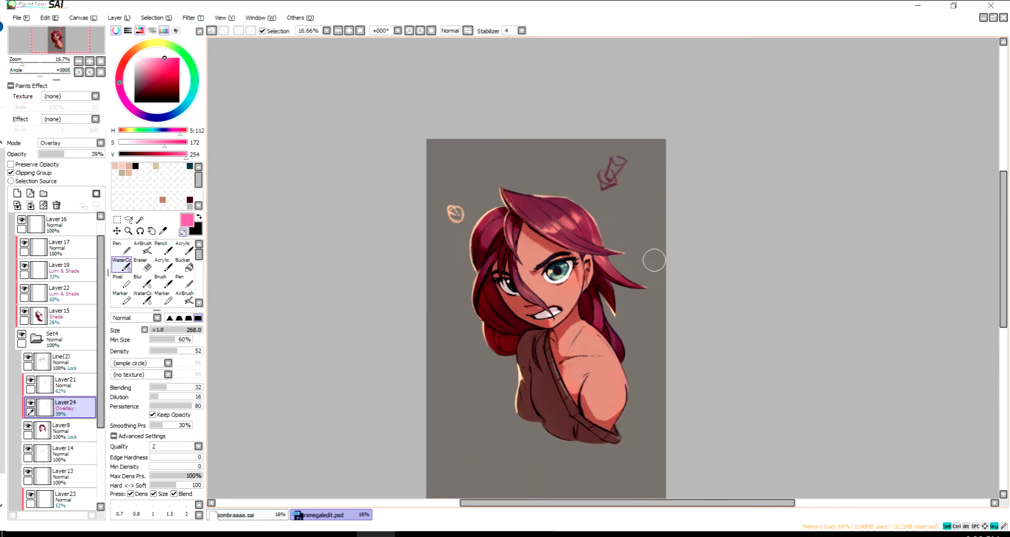
scroll(604, 316, "up", 1)
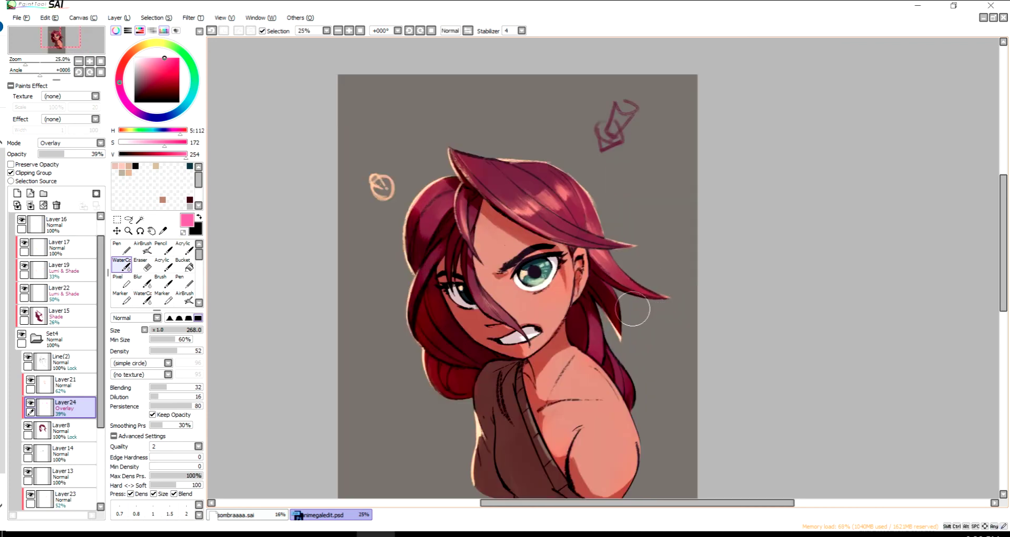
scroll(634, 299, "down", 1)
scroll(632, 309, "up", 1)
- Sample the pale yellow rim light color and add thin light accents to the brown top on Layer17 with the Acrylic brush, checking them mirrored
left_click(162, 264)
left_click(59, 247)
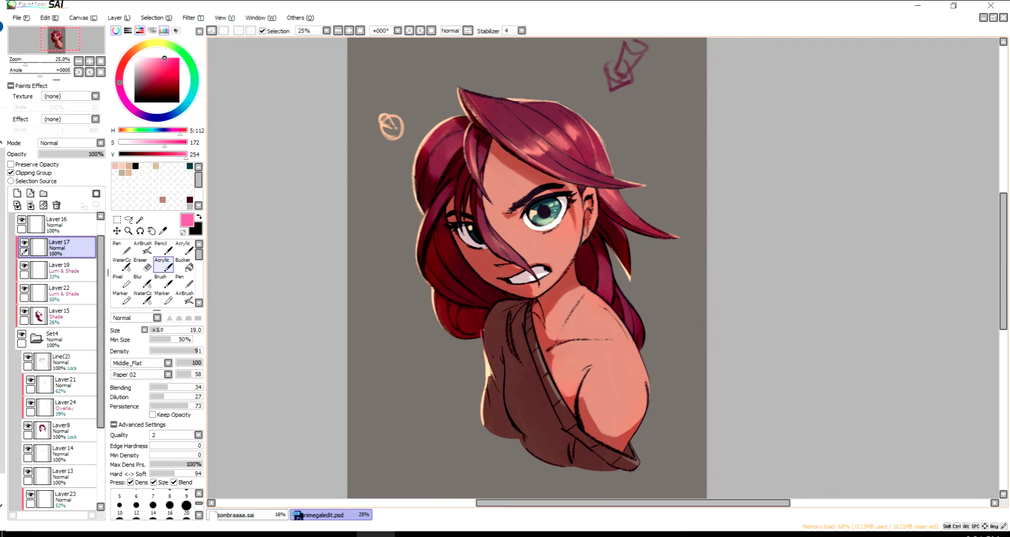
left_click(483, 330, "alt")
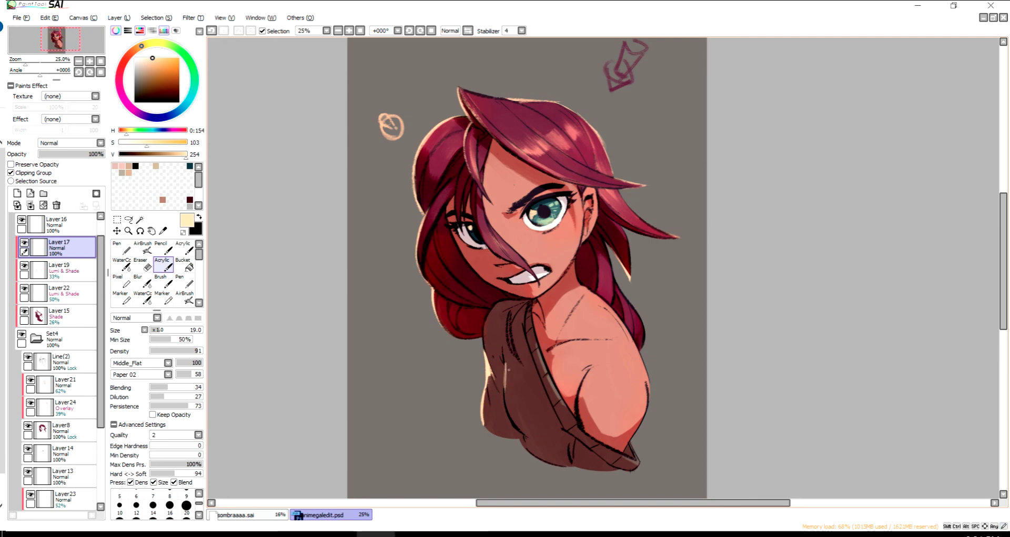
key("h")
key("h")
key("ctrl+y")
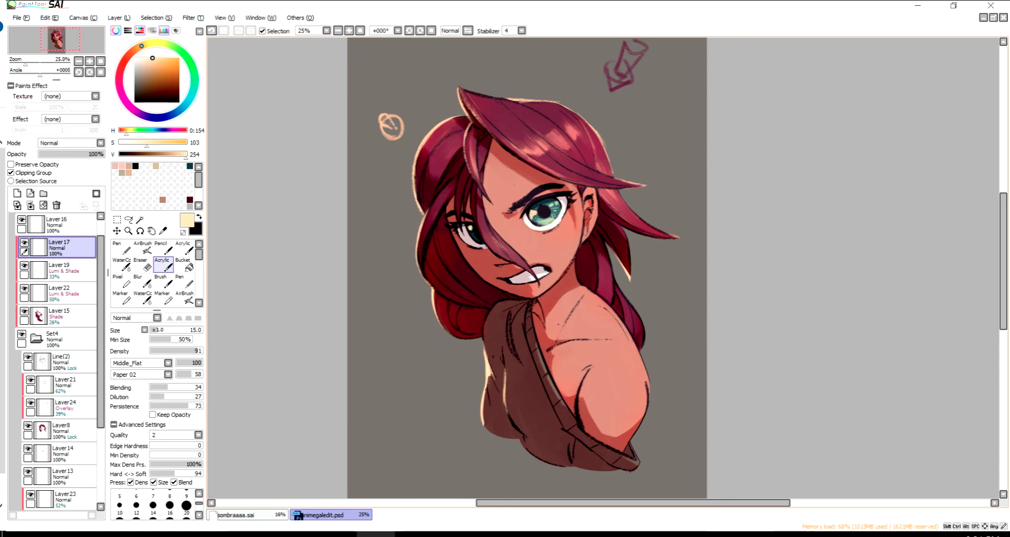
key("h")
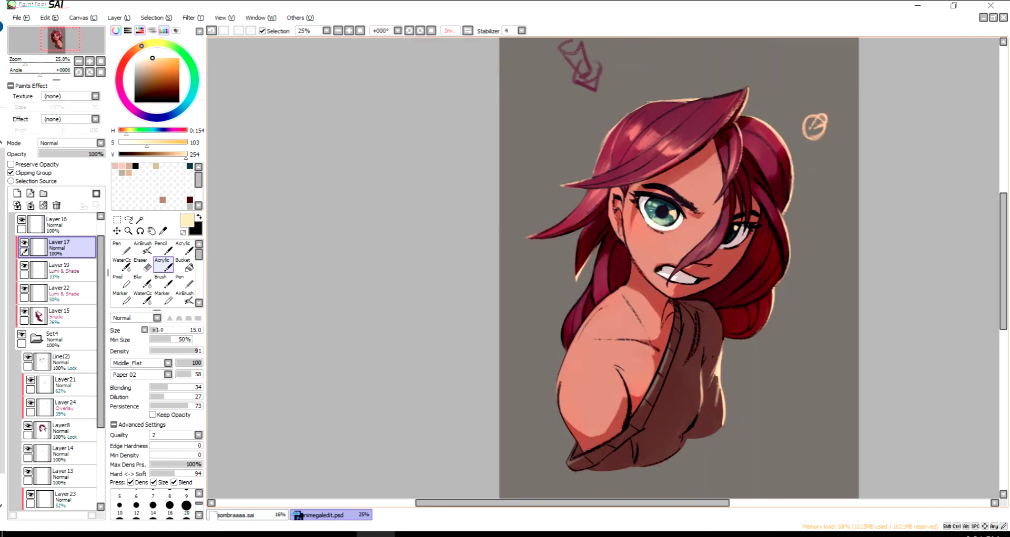
key("h")
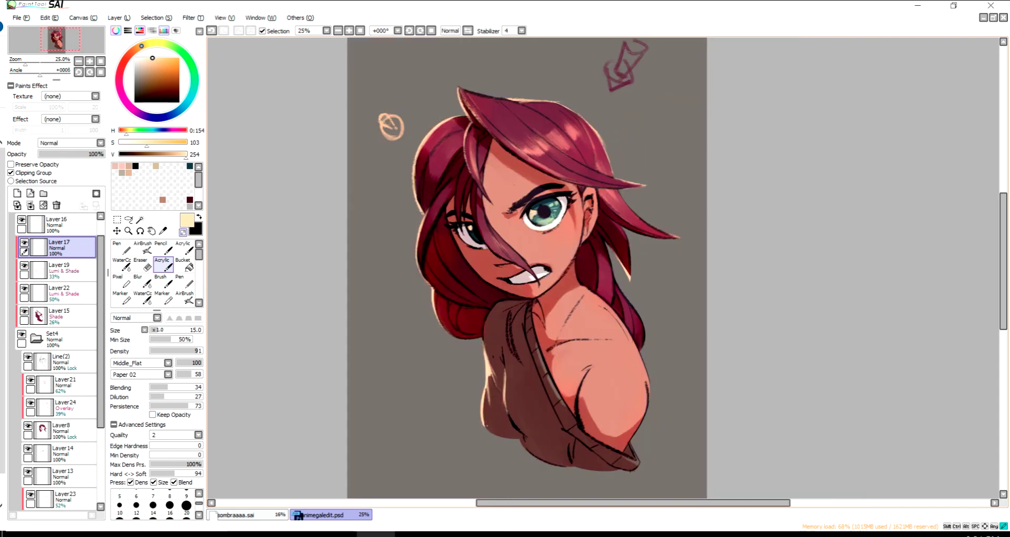
key("h")
key("h")
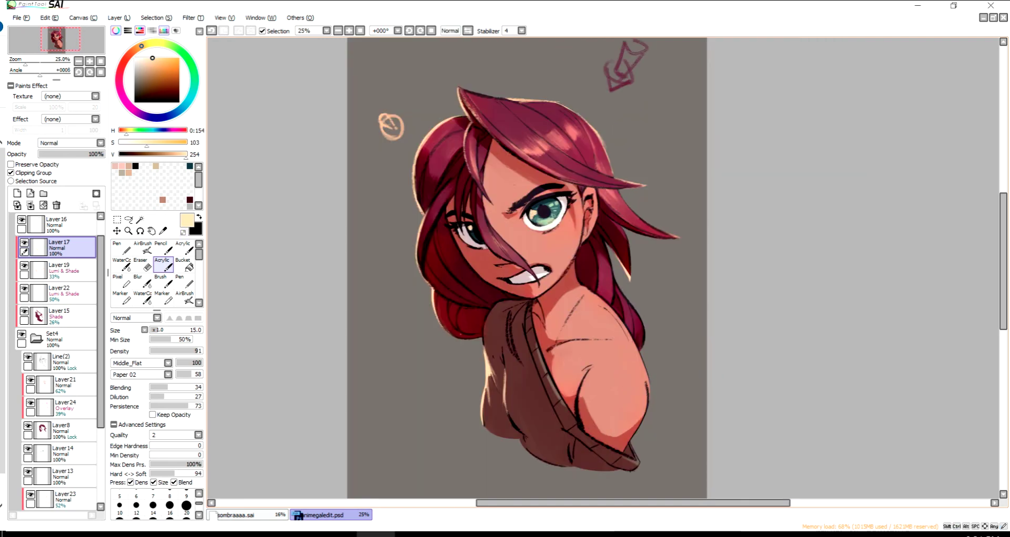
key("h")
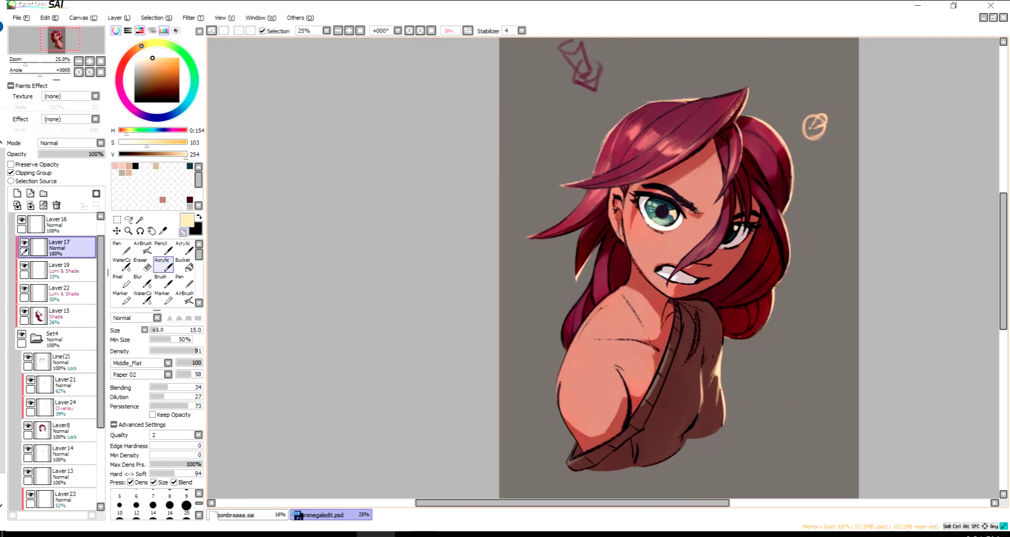
key("h")
- Try a pale yellow glow on a new clipped Lumi & Shade layer at 33% opacity with the WaterColor brush at size 400, and delete the layer
left_click(18, 193)
left_click(71, 143)
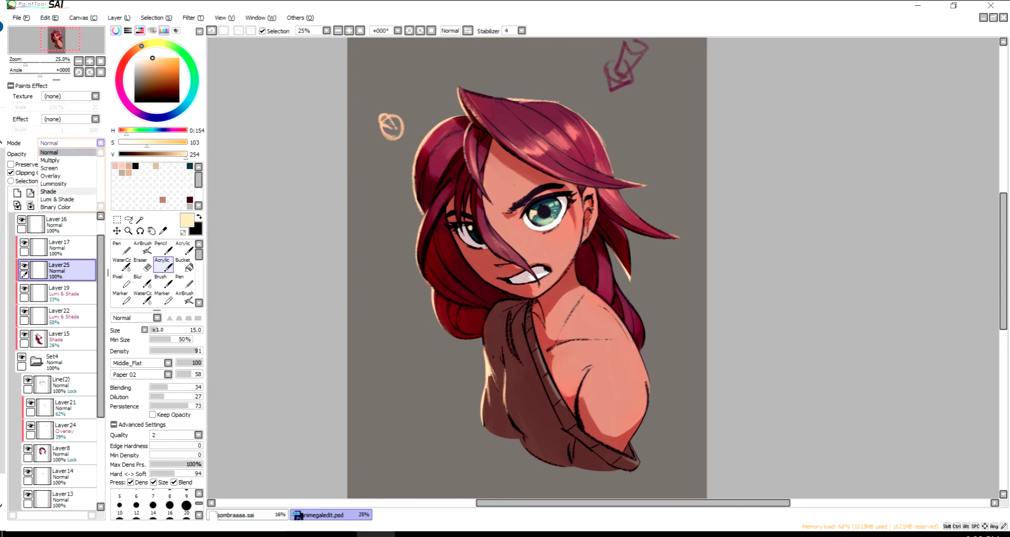
left_click(63, 191)
left_click(57, 199)
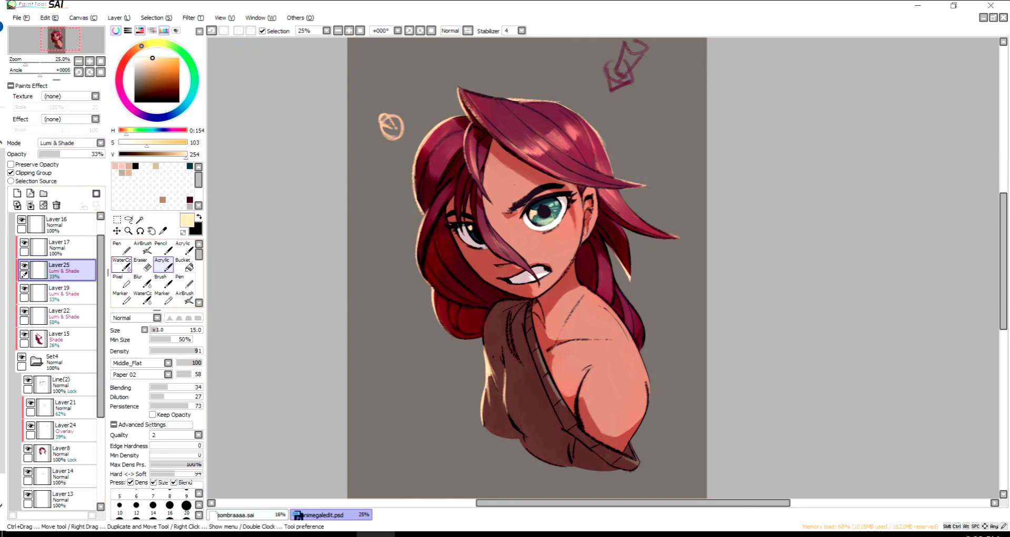
left_click(122, 264)
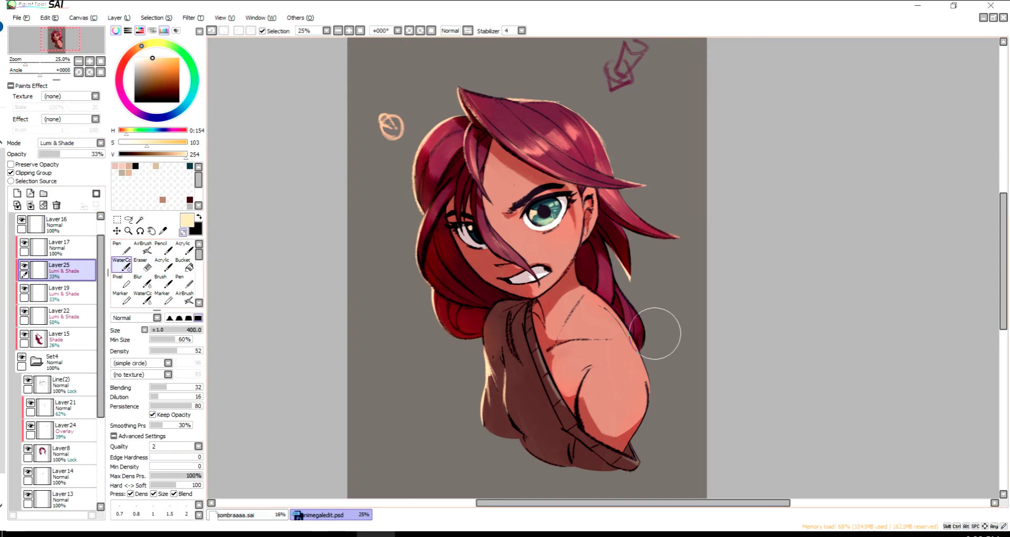
scroll(648, 326, "down", 1)
left_click(57, 206)
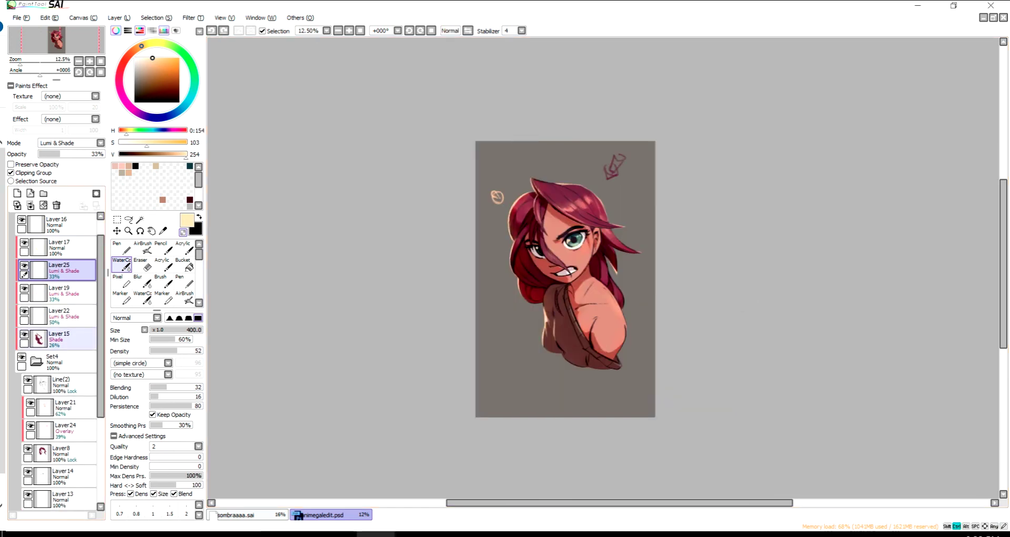
- Set the Line(2) layer to Multiply at 66% opacity, checking the softened line art mirrored and at several distances
scroll(565, 278, "down", 1)
scroll(565, 279, "up", 1)
left_click(61, 362)
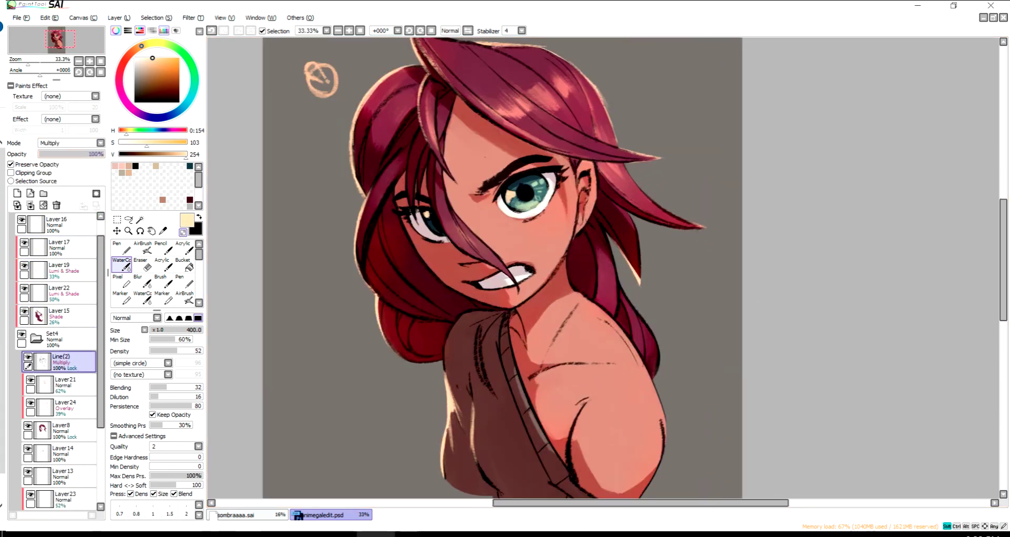
scroll(526, 237, "up", 2)
scroll(605, 268, "down", 2)
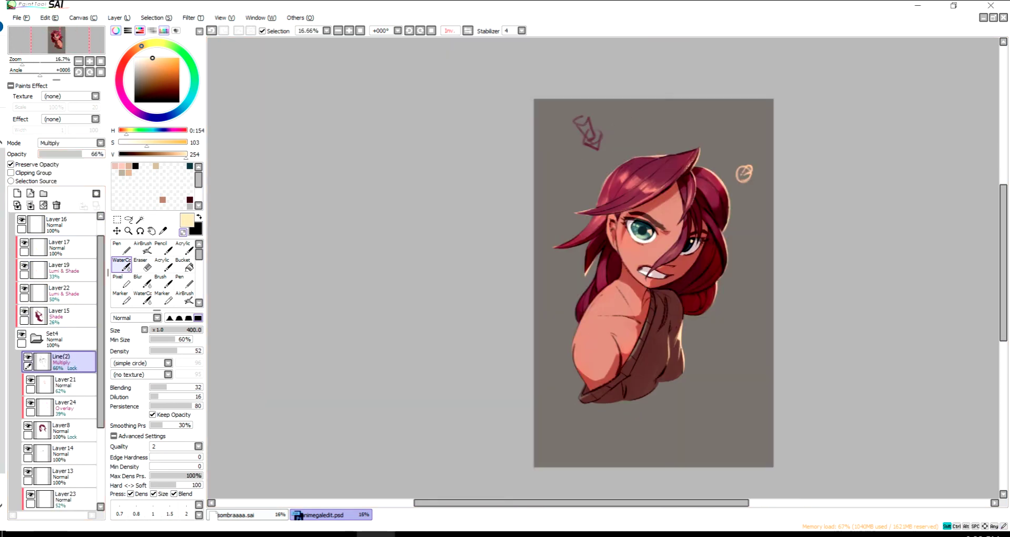
scroll(700, 263, "up", 2)
scroll(702, 260, "down", 3)
scroll(699, 268, "up", 2)
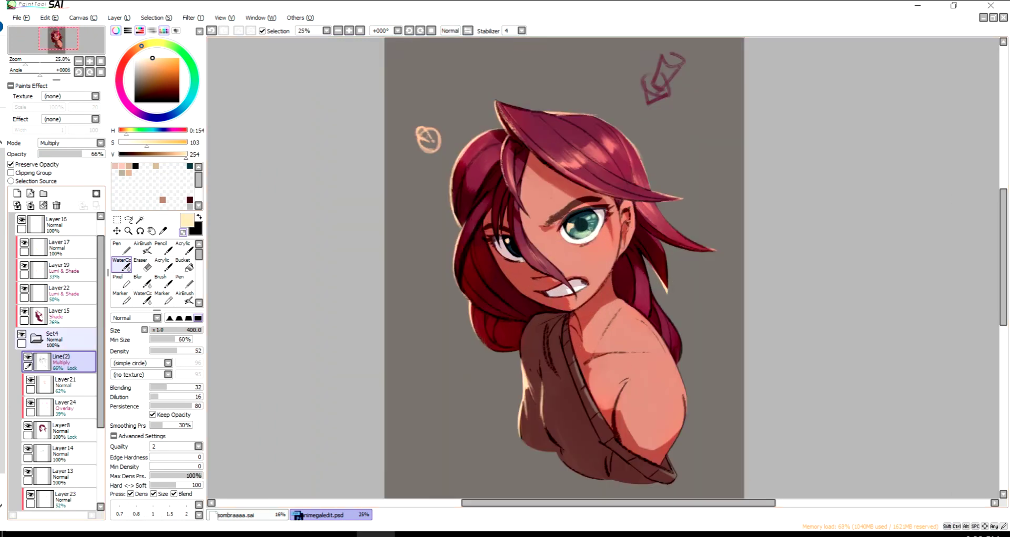
- Collapse the Set4 layer group and select the Shade layer Layer15
scroll(699, 268, "down", 1)
left_click(36, 339)
left_click(59, 292)
left_click(58, 314)
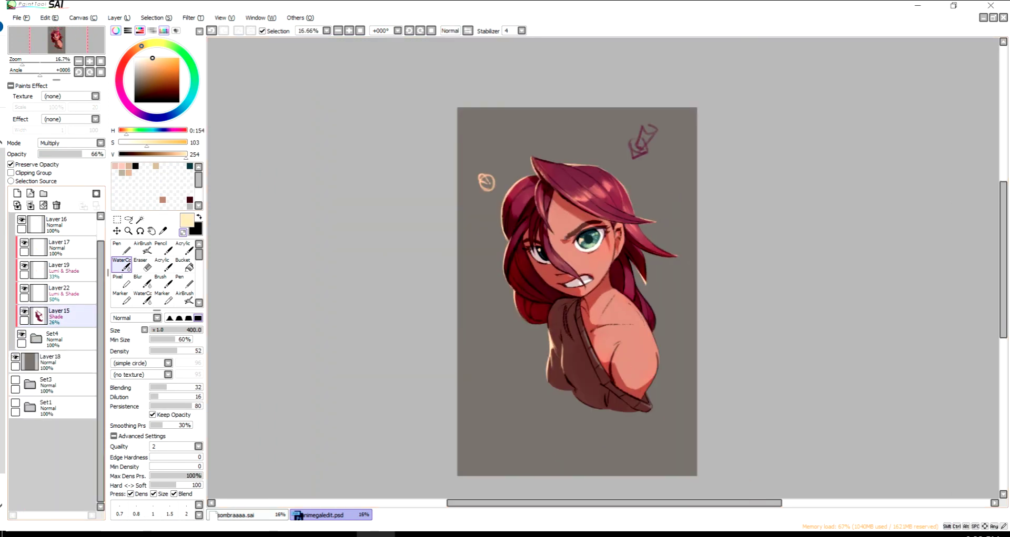